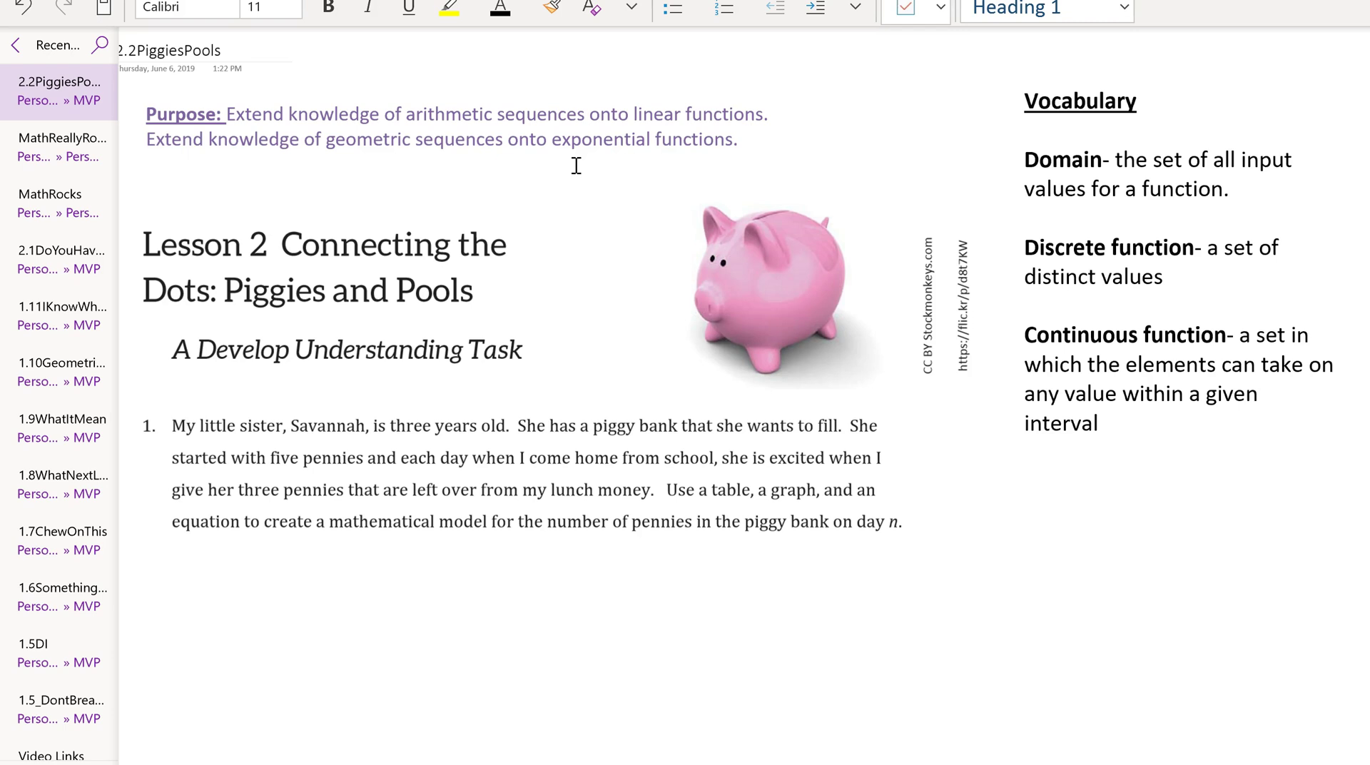
Step: Focus the lesson page and bring up the Draw tab's pens and highlighters
left_click(336, 468)
key("alt+d")
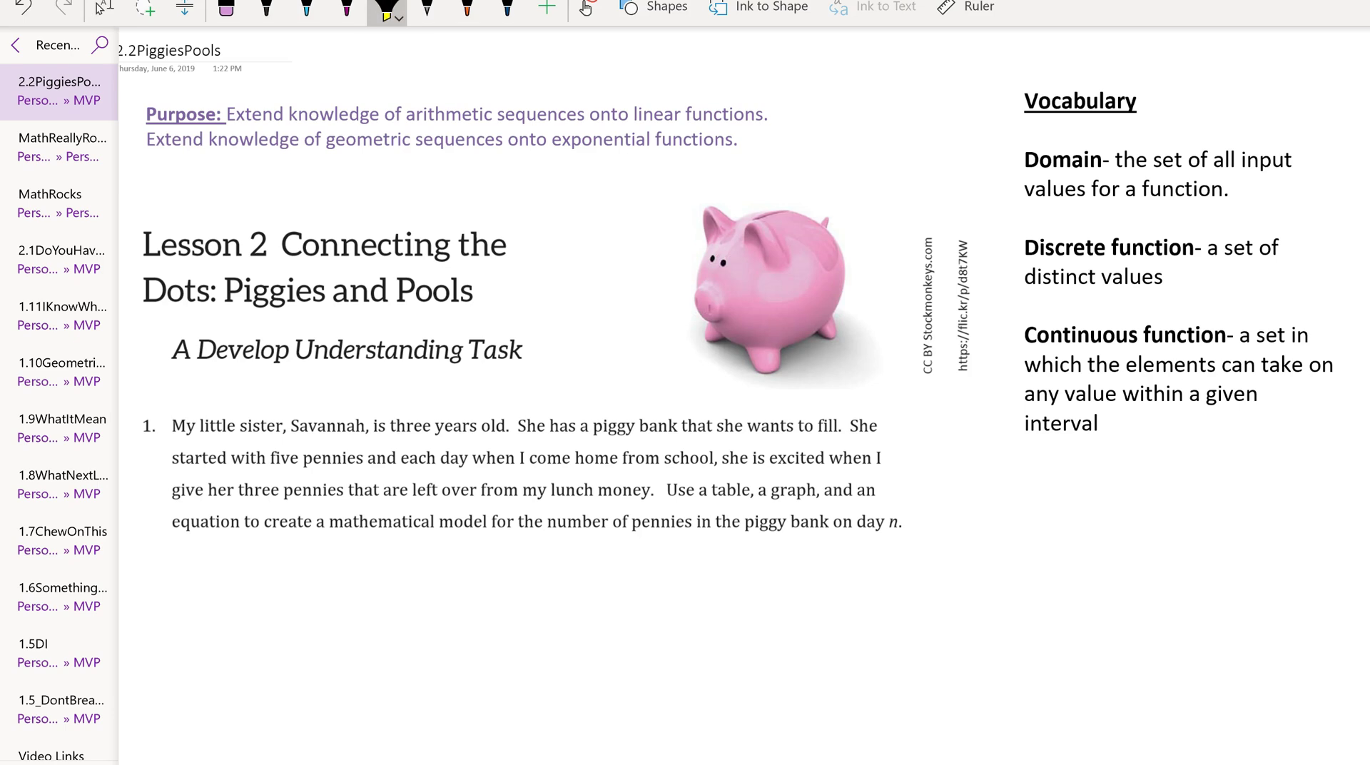
Step: Highlight 'started with five pennies', 'three pennies' and the model-for-pennies phrase in yellow
left_click_drag(173, 458, 362, 456)
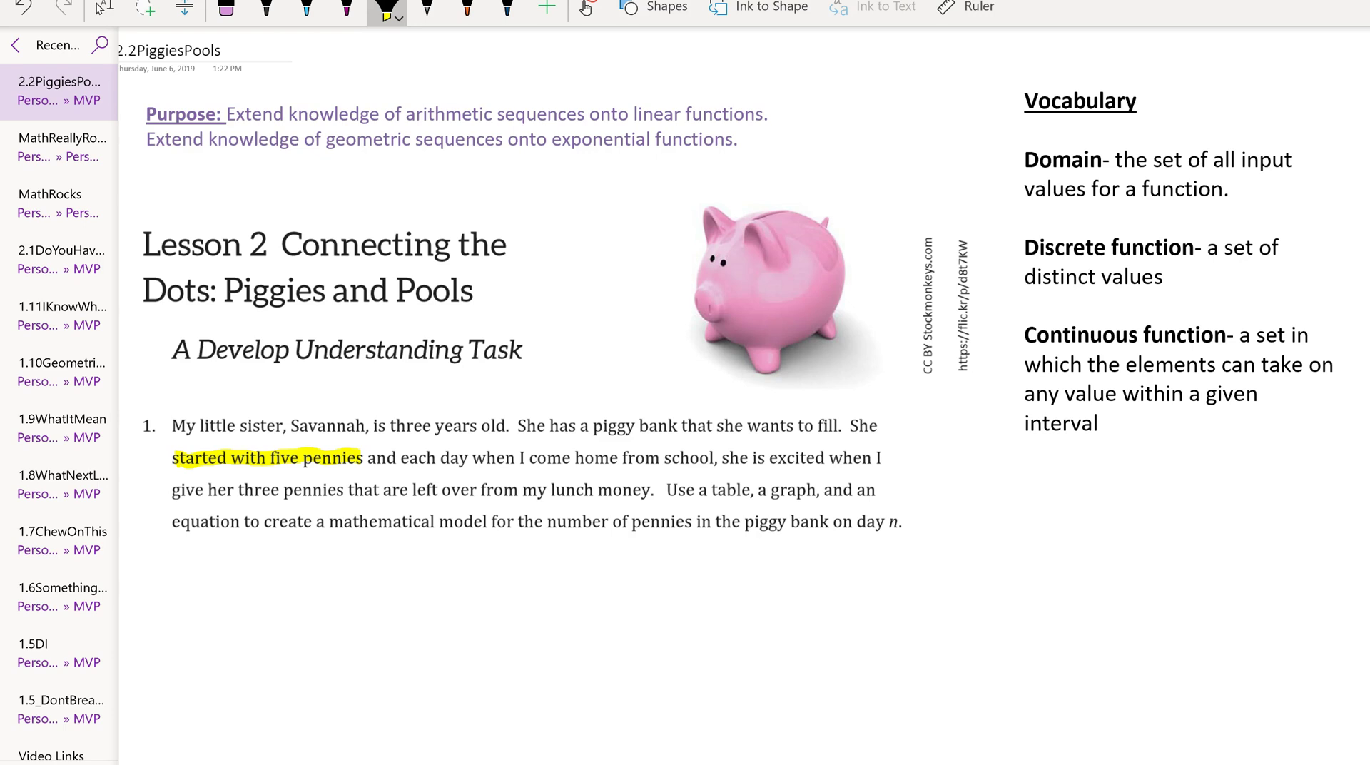
left_click_drag(245, 491, 359, 486)
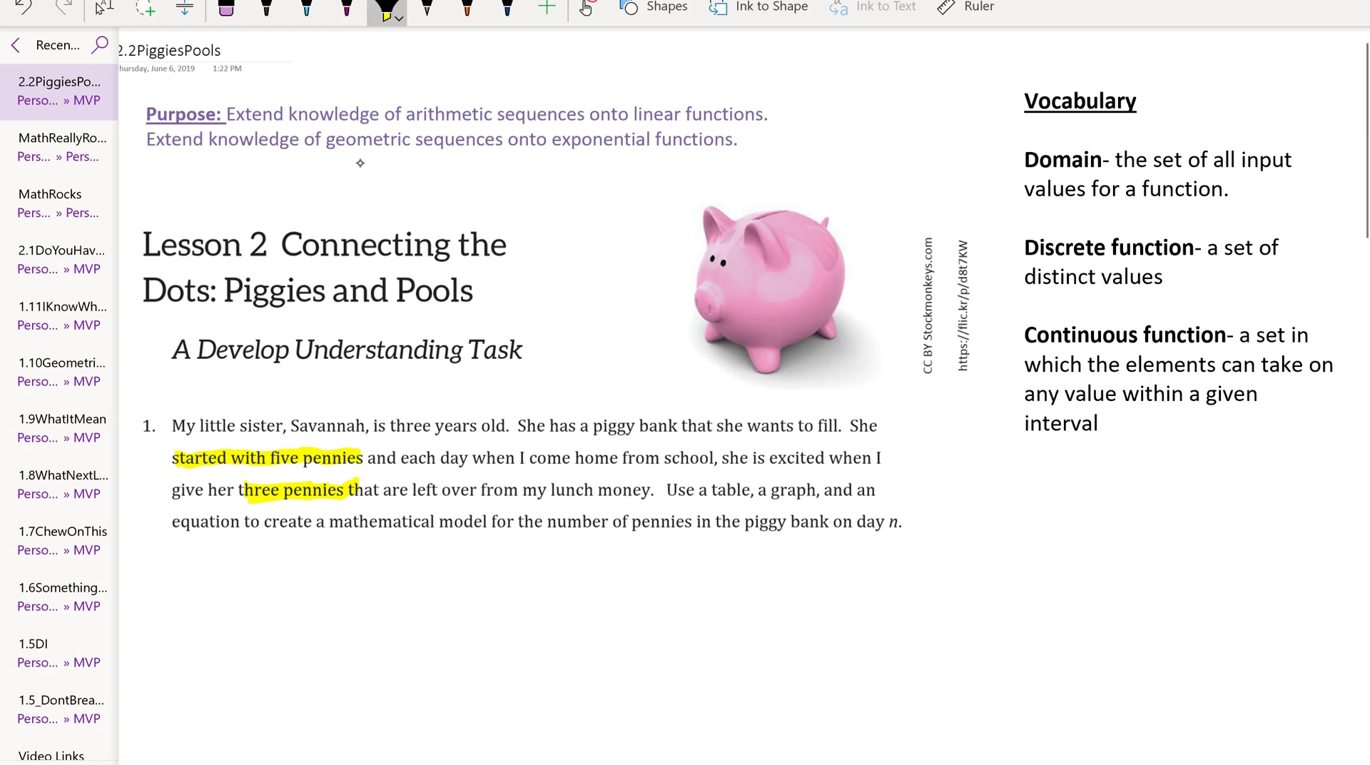
left_click_drag(443, 527, 893, 514)
Step: Paste p(n) = p(n-1) below question 1 and move its container up
key("Escape")
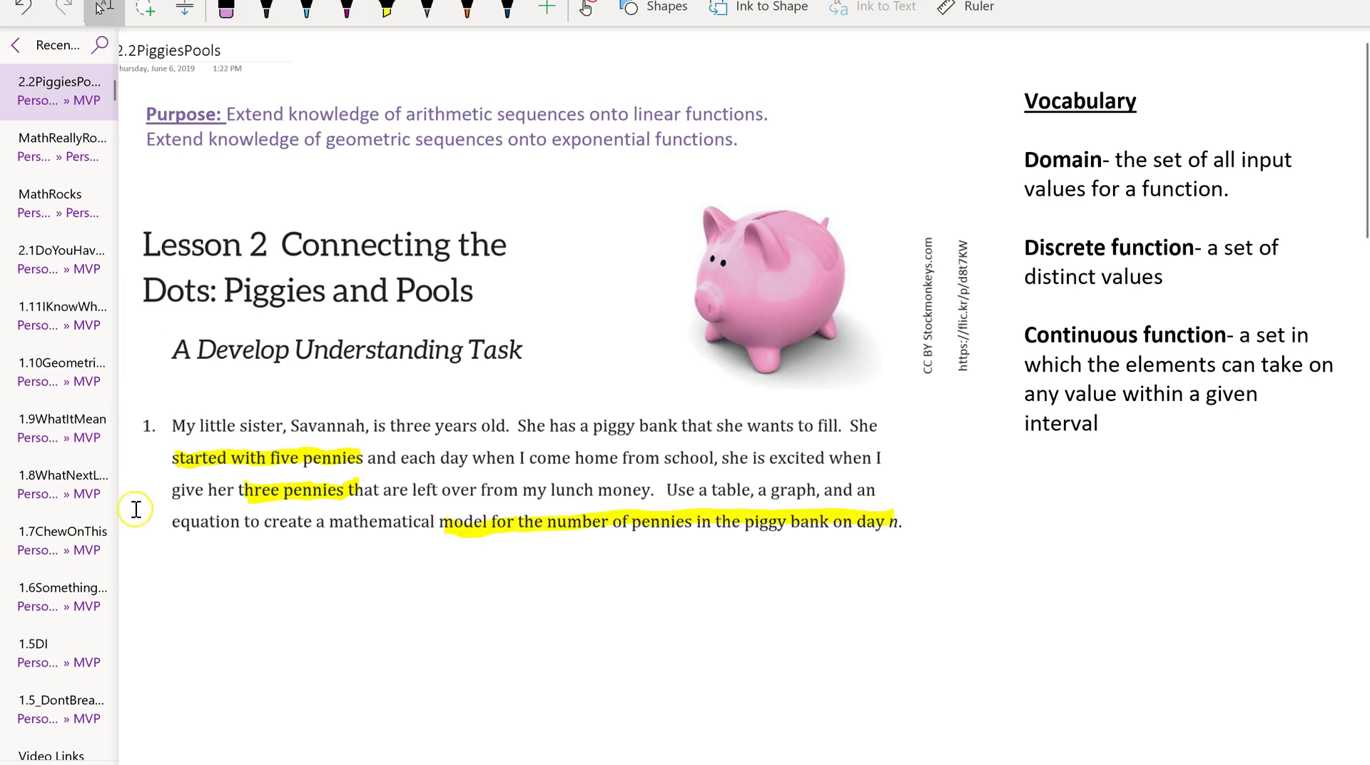
left_click(241, 615)
type("p(n) = p(n-1)")
left_click_drag(278, 603, 244, 568)
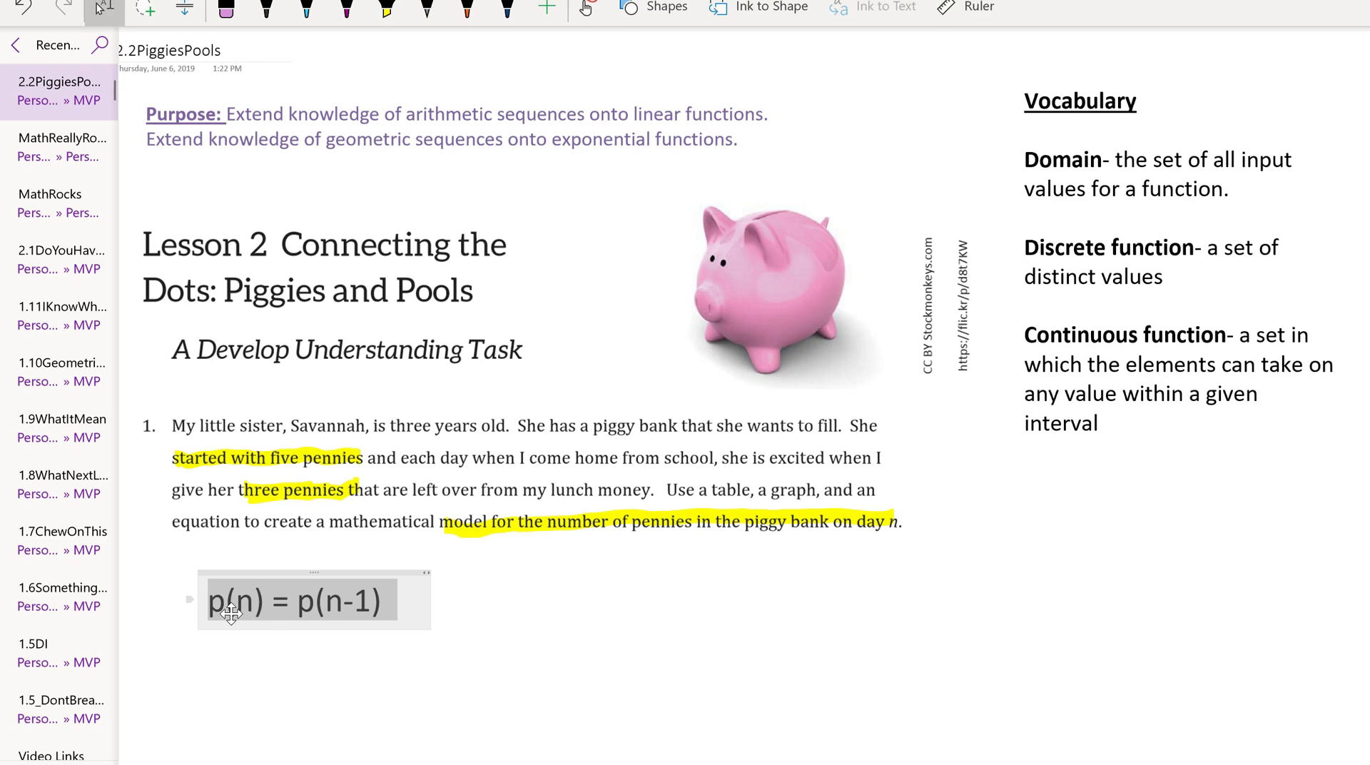
Step: Append '+ 3; p(0) = 5' after p(n-1) to complete the piggy-bank rule
left_click(389, 605)
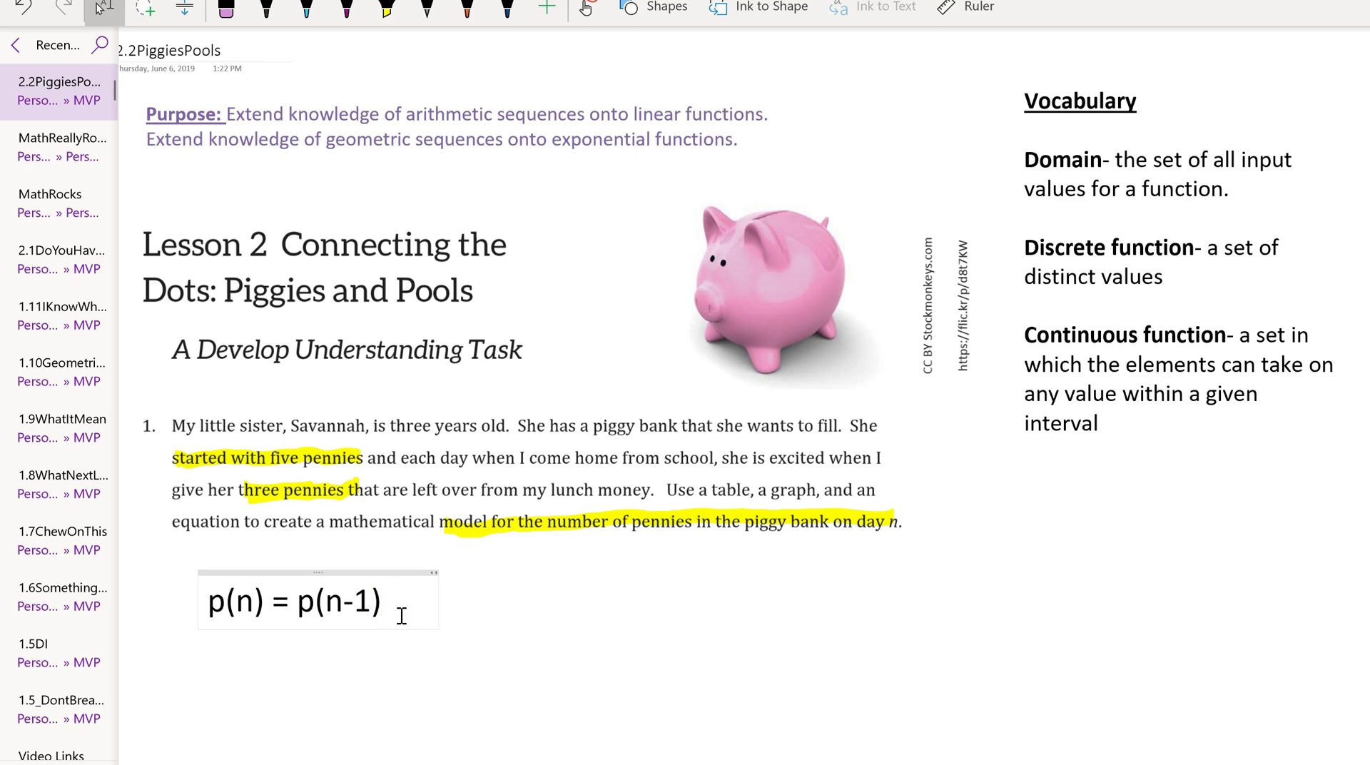
type("+ 3; p(0")
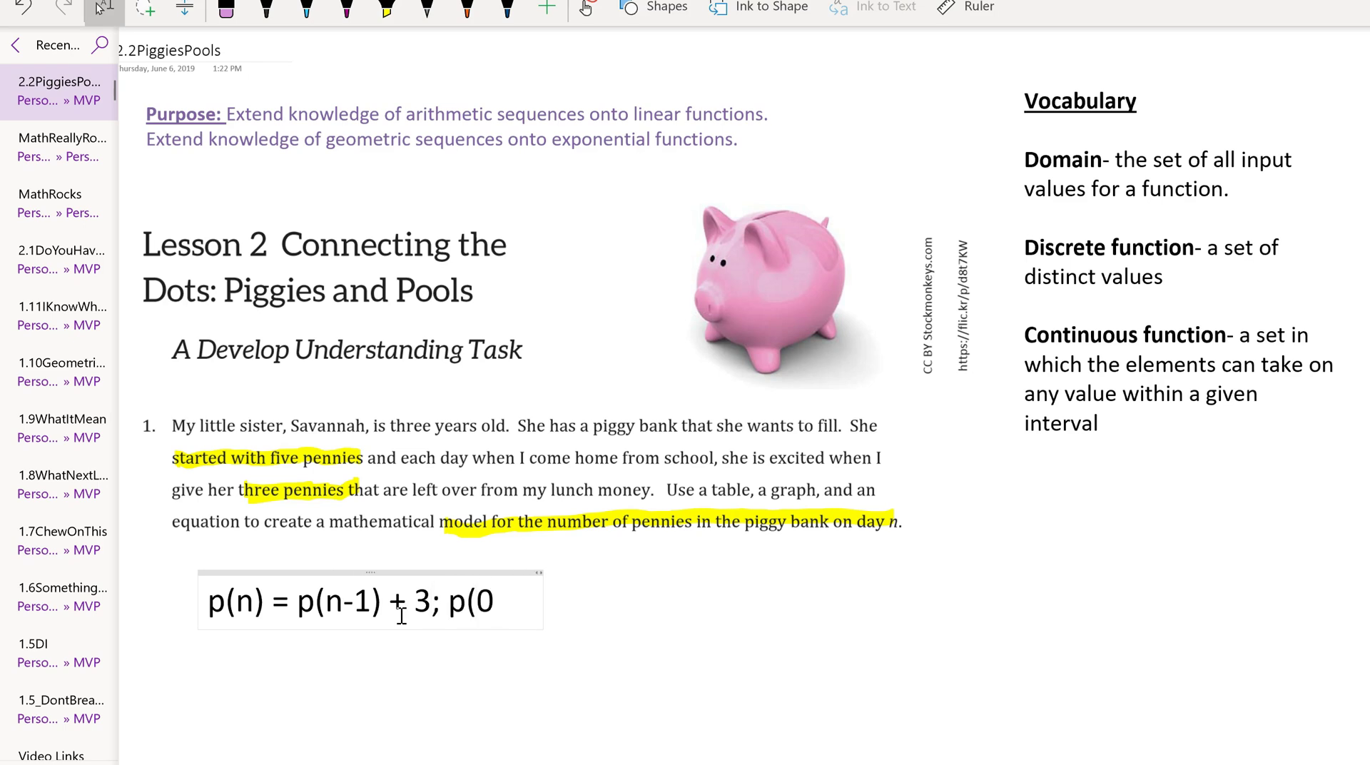
type(") = 5")
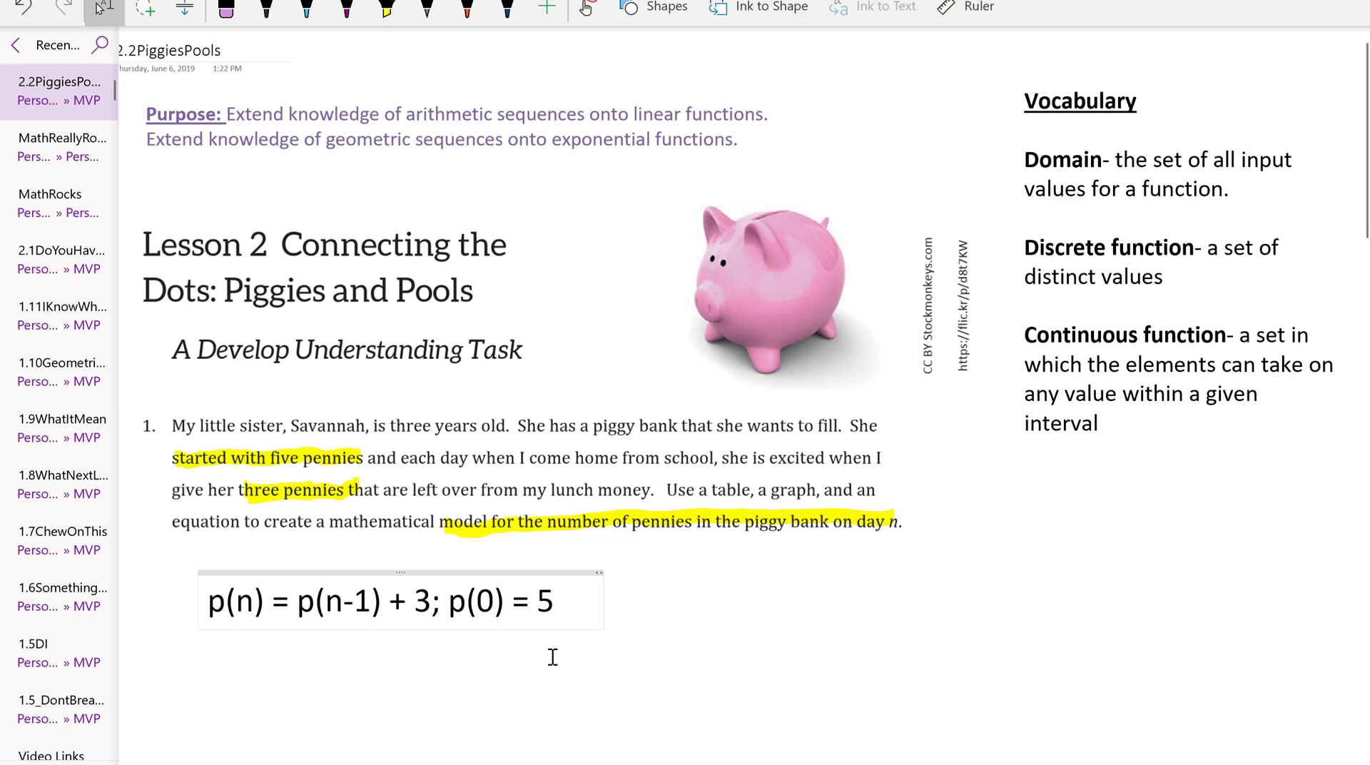
left_click_drag(1242, 187, 1024, 163)
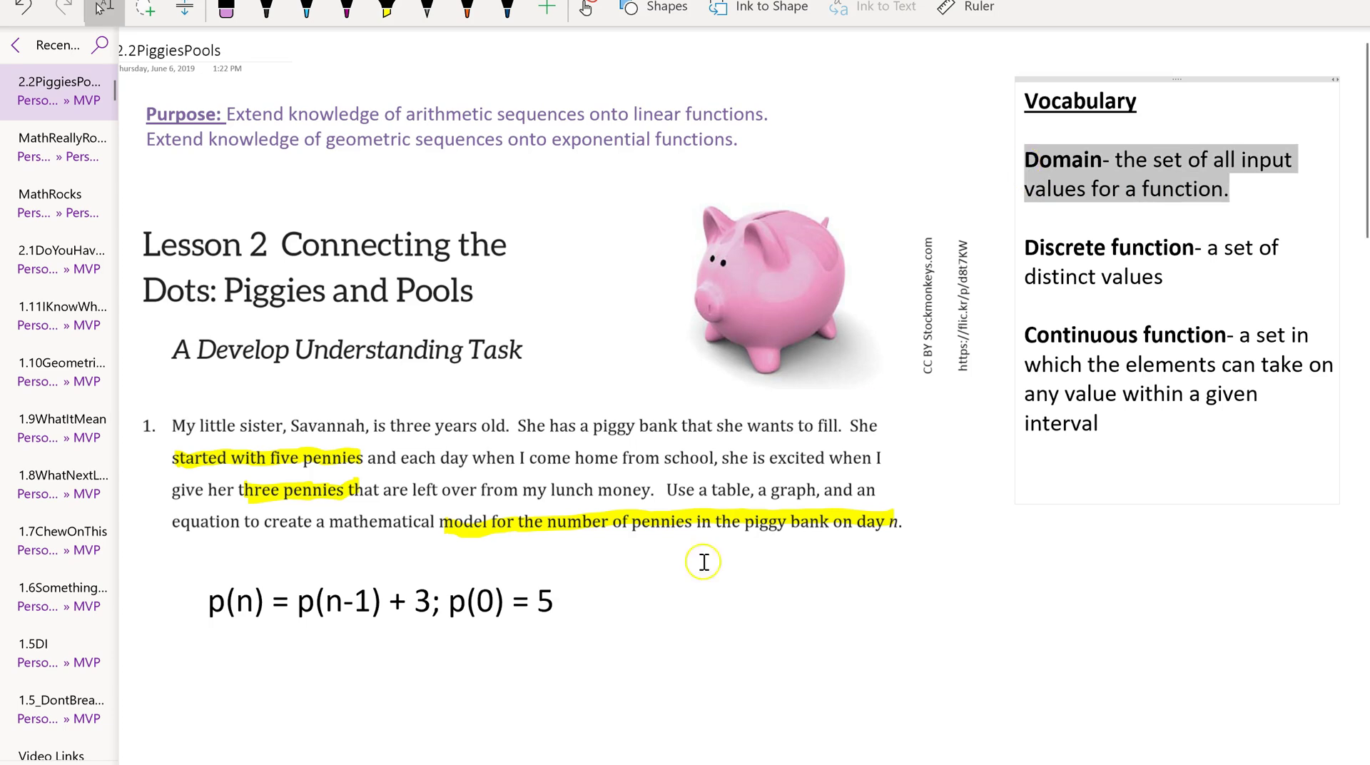
left_click(248, 596)
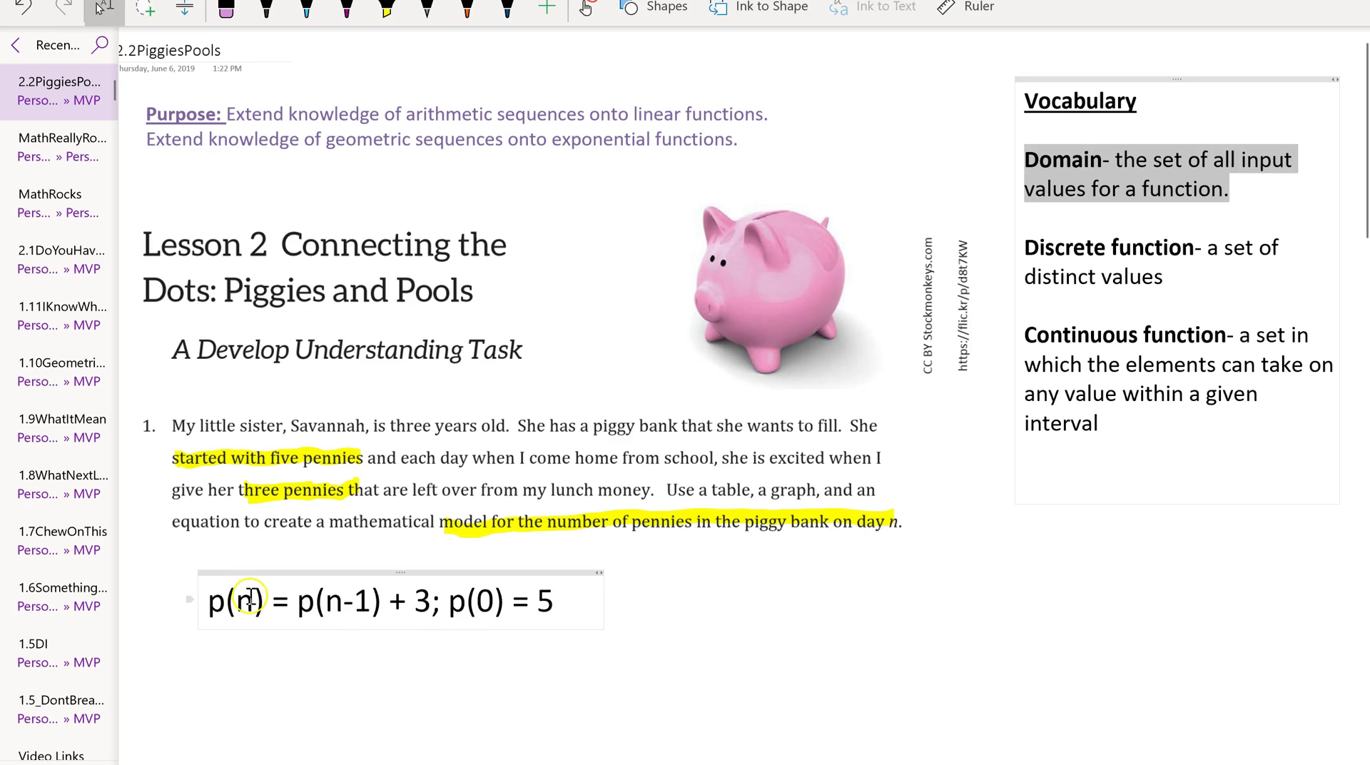
double_click(246, 599)
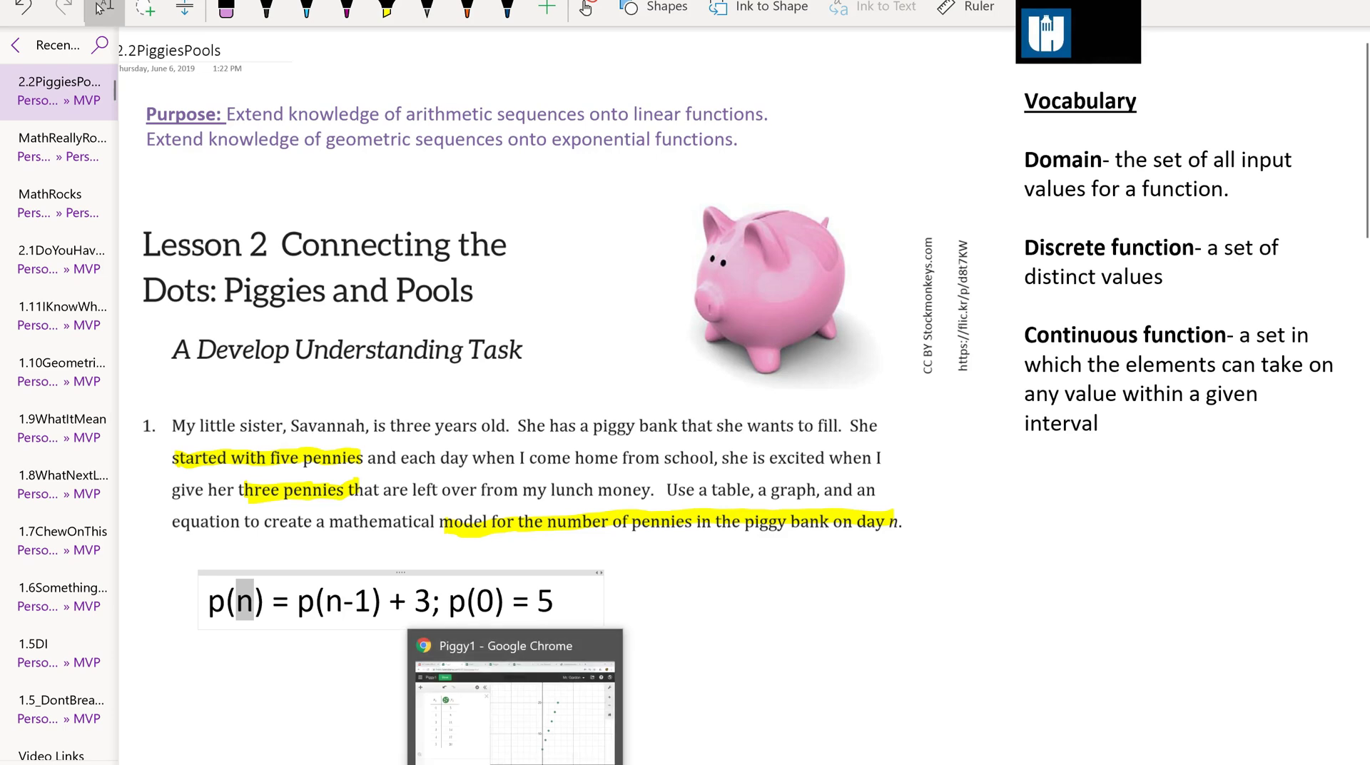
Step: In the Piggy1 Desmos graph, go through the table values 5, 8, 11, 14, 17 and 20
left_click(515, 762)
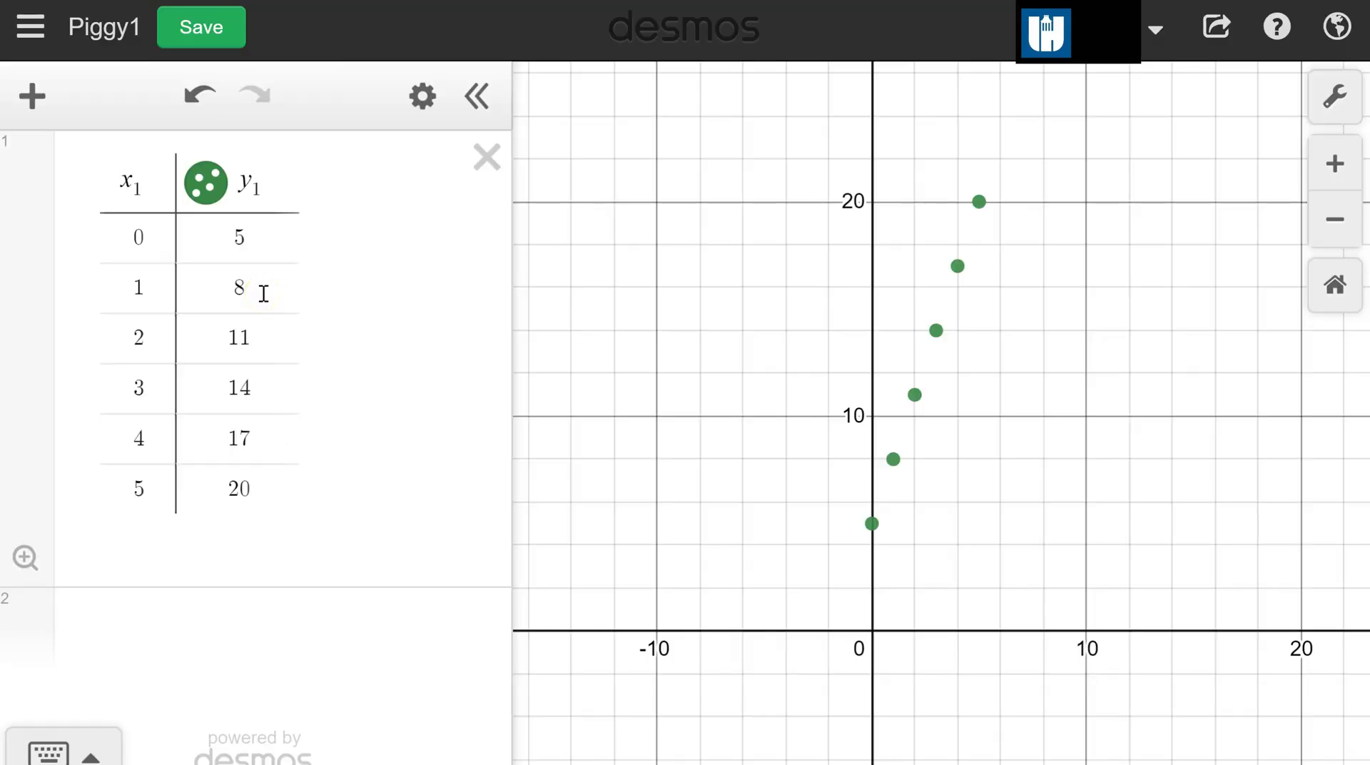
double_click(240, 237)
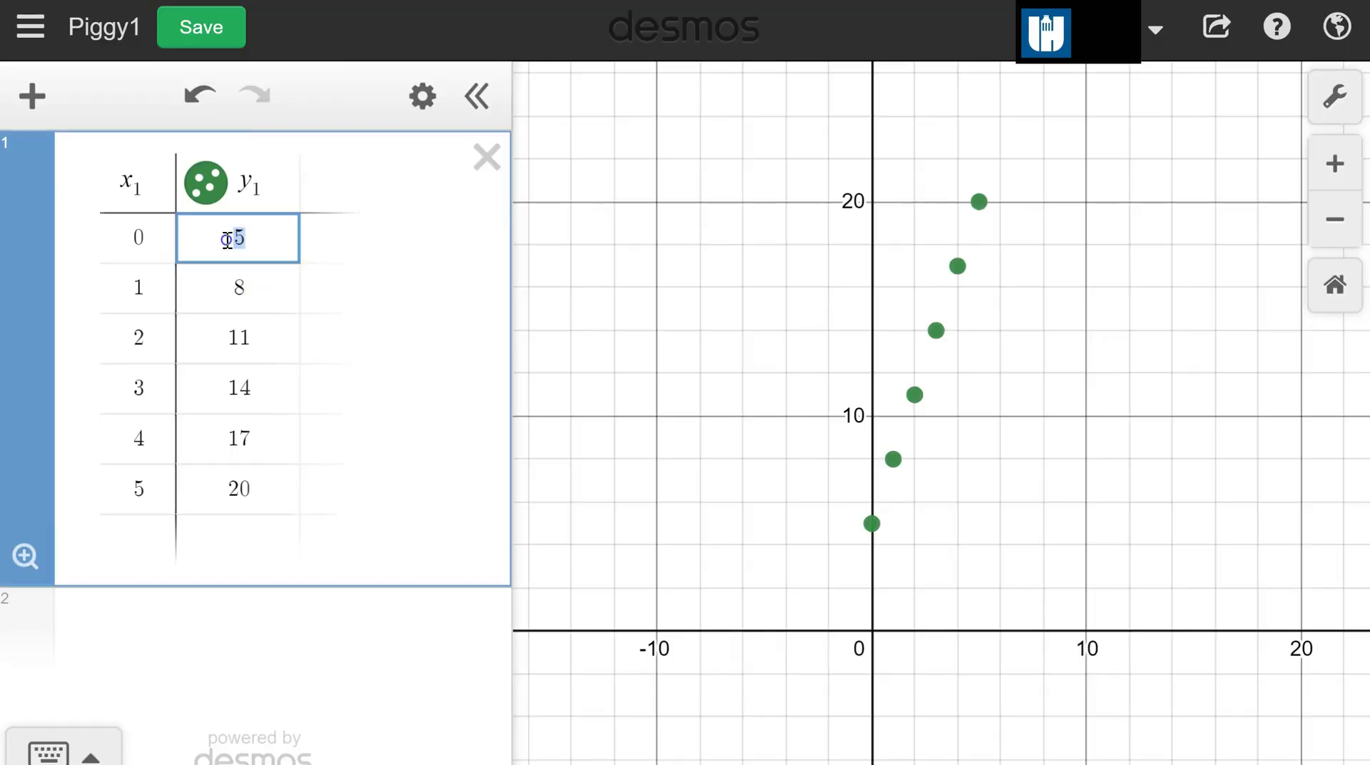
double_click(273, 284)
double_click(271, 333)
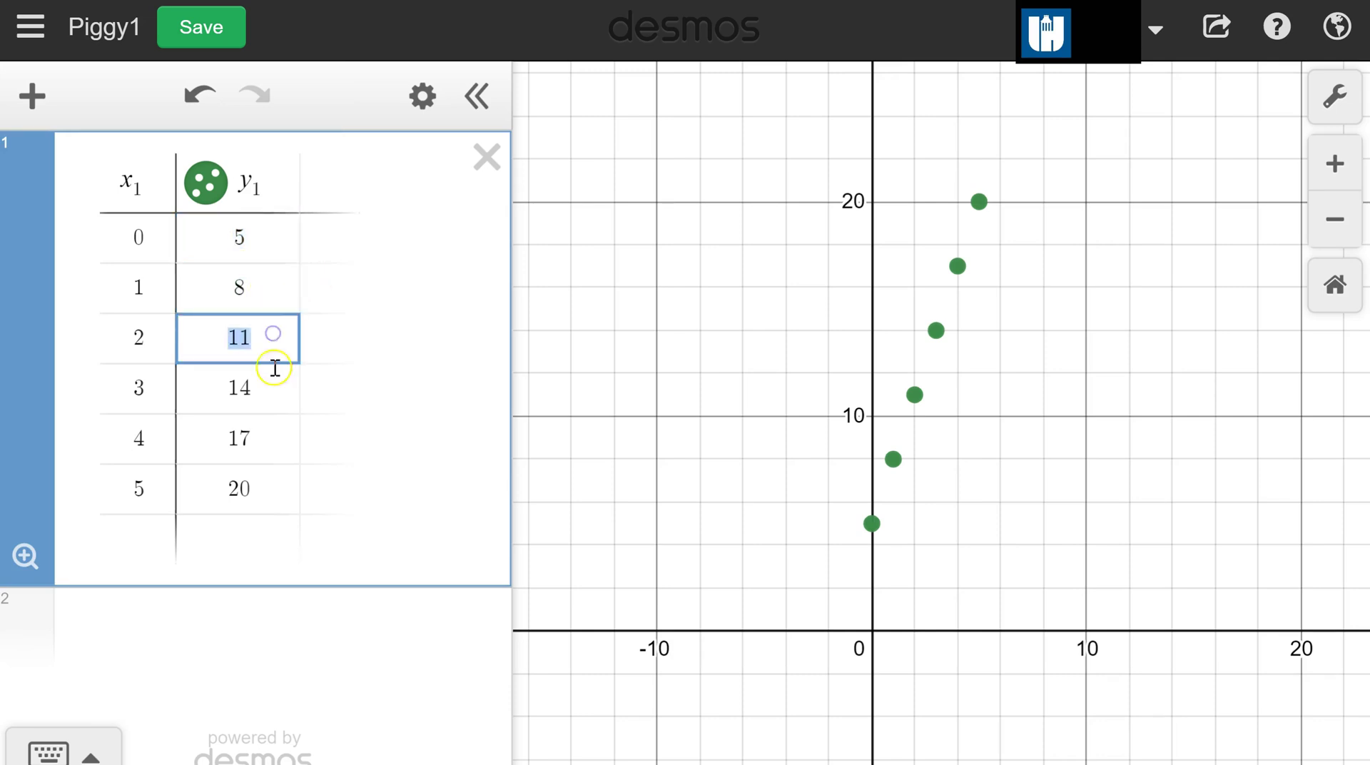
double_click(273, 399)
double_click(272, 429)
left_click(268, 487)
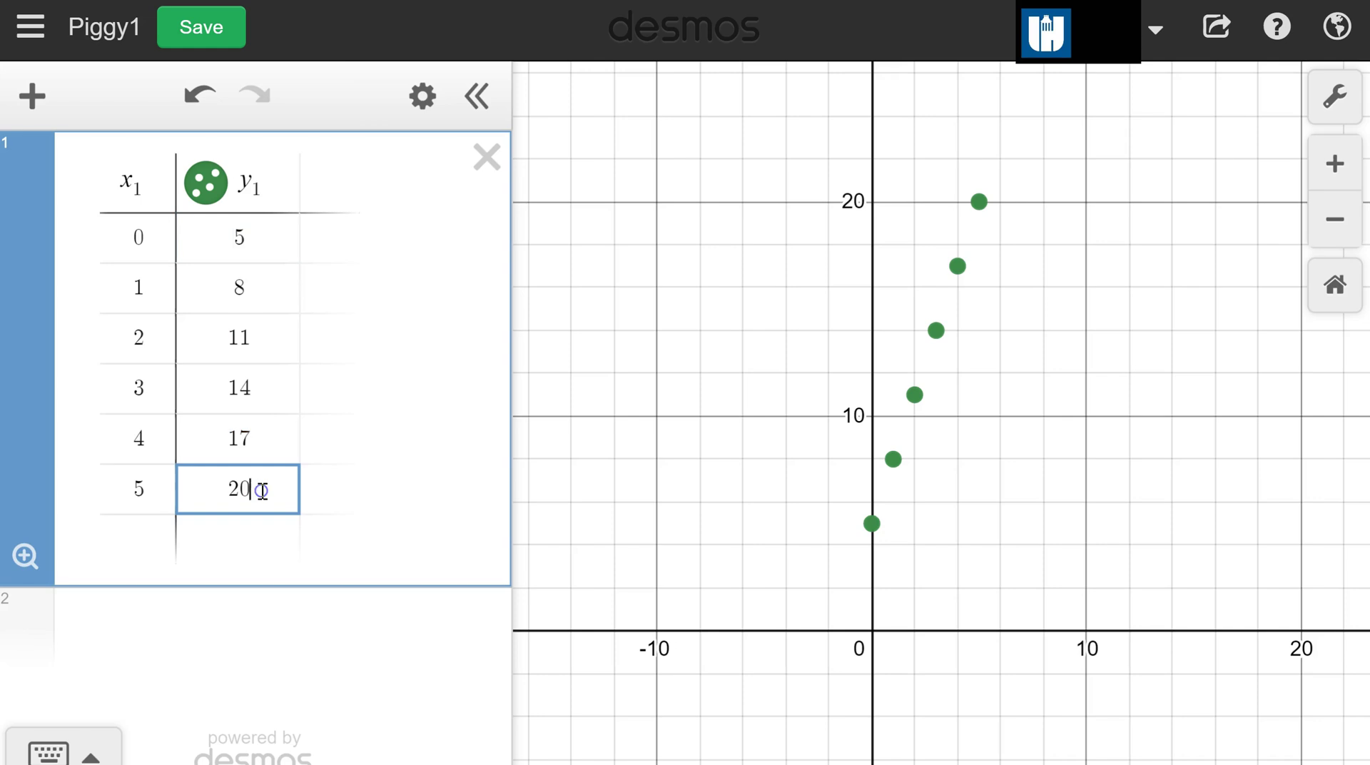
Step: Add the expression p(n)=5+3n in a new row, then return to OneNote
left_click(43, 114)
left_click(459, 395)
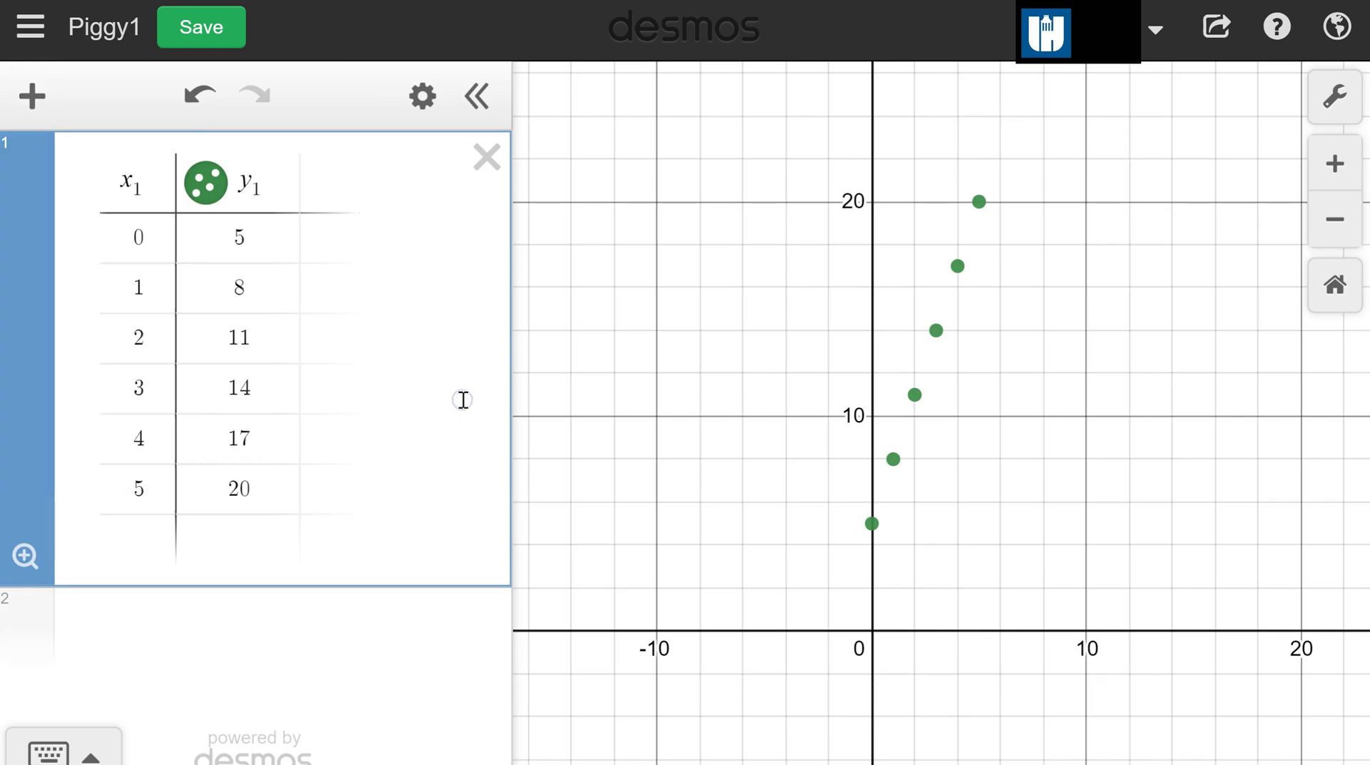
left_click(257, 653)
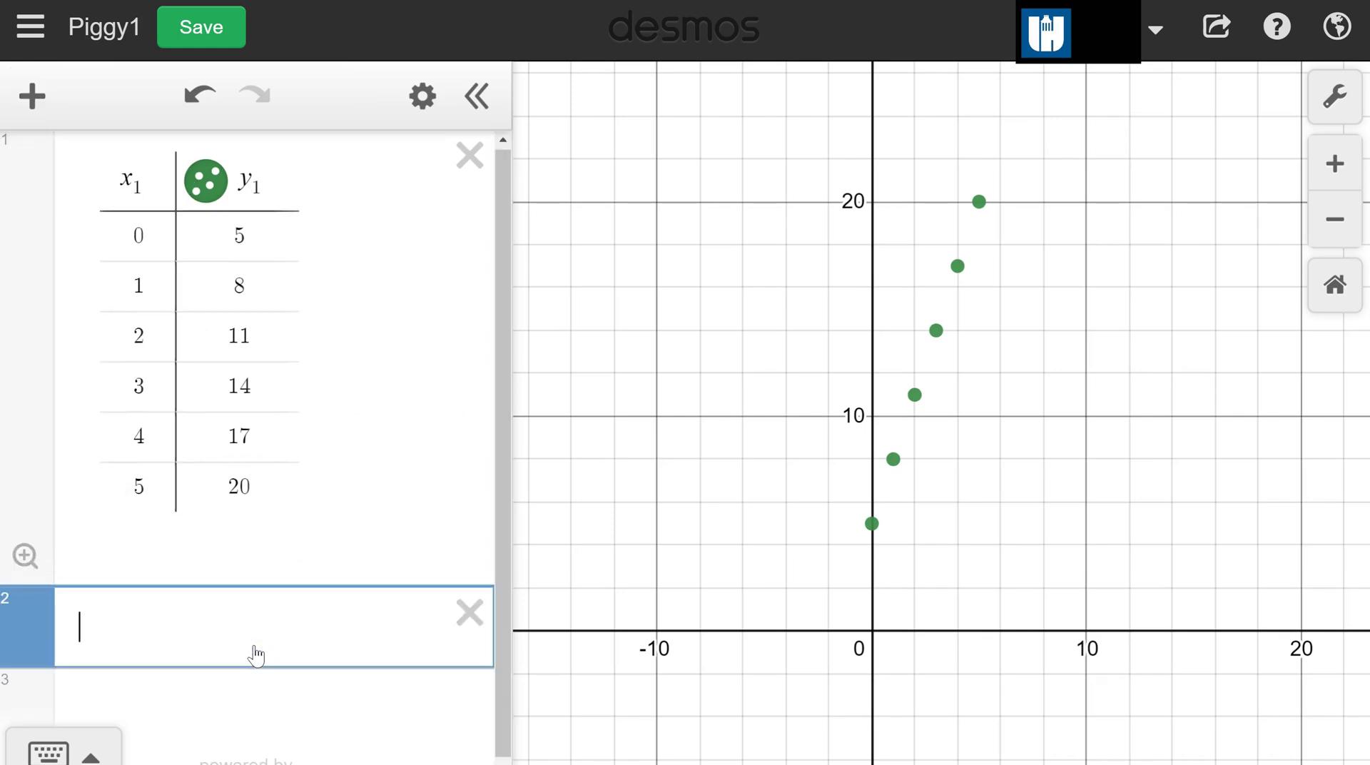
type("p(n)")
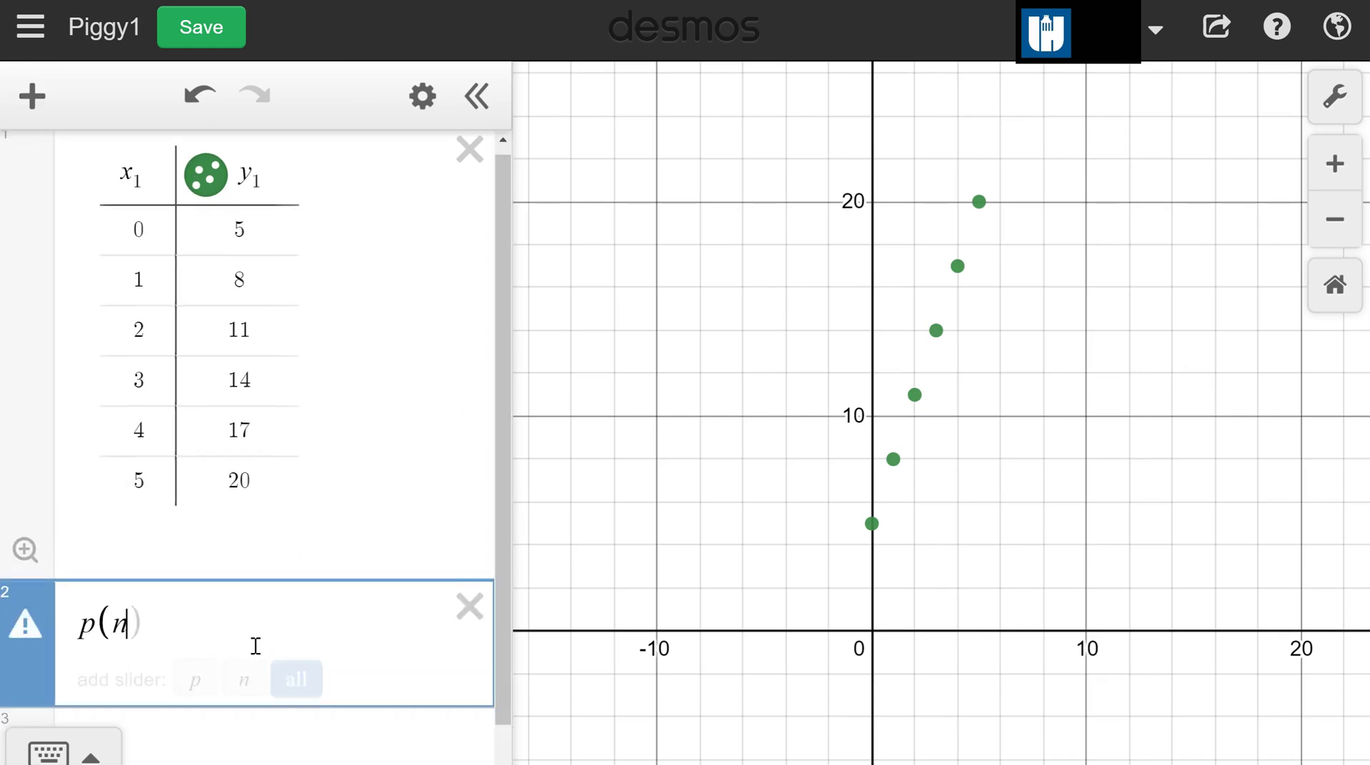
type("=")
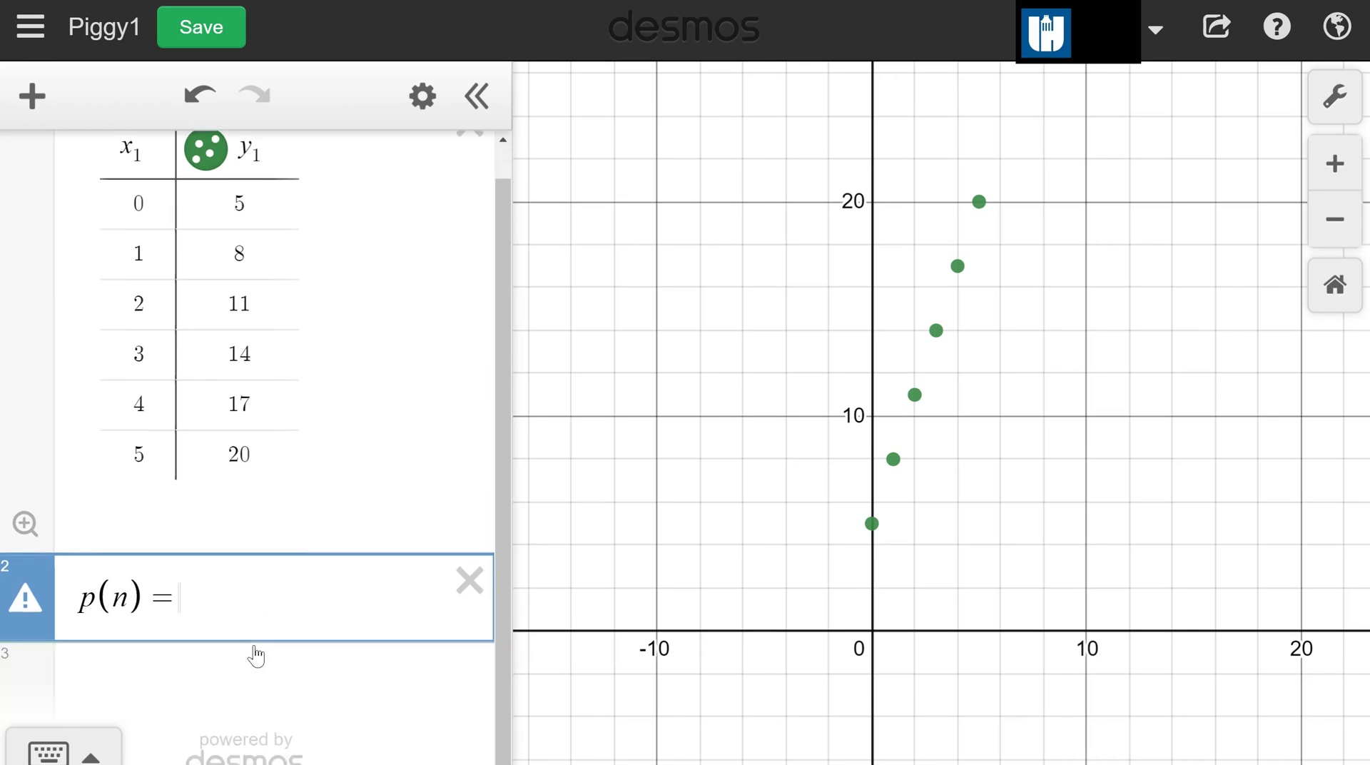
type("5+")
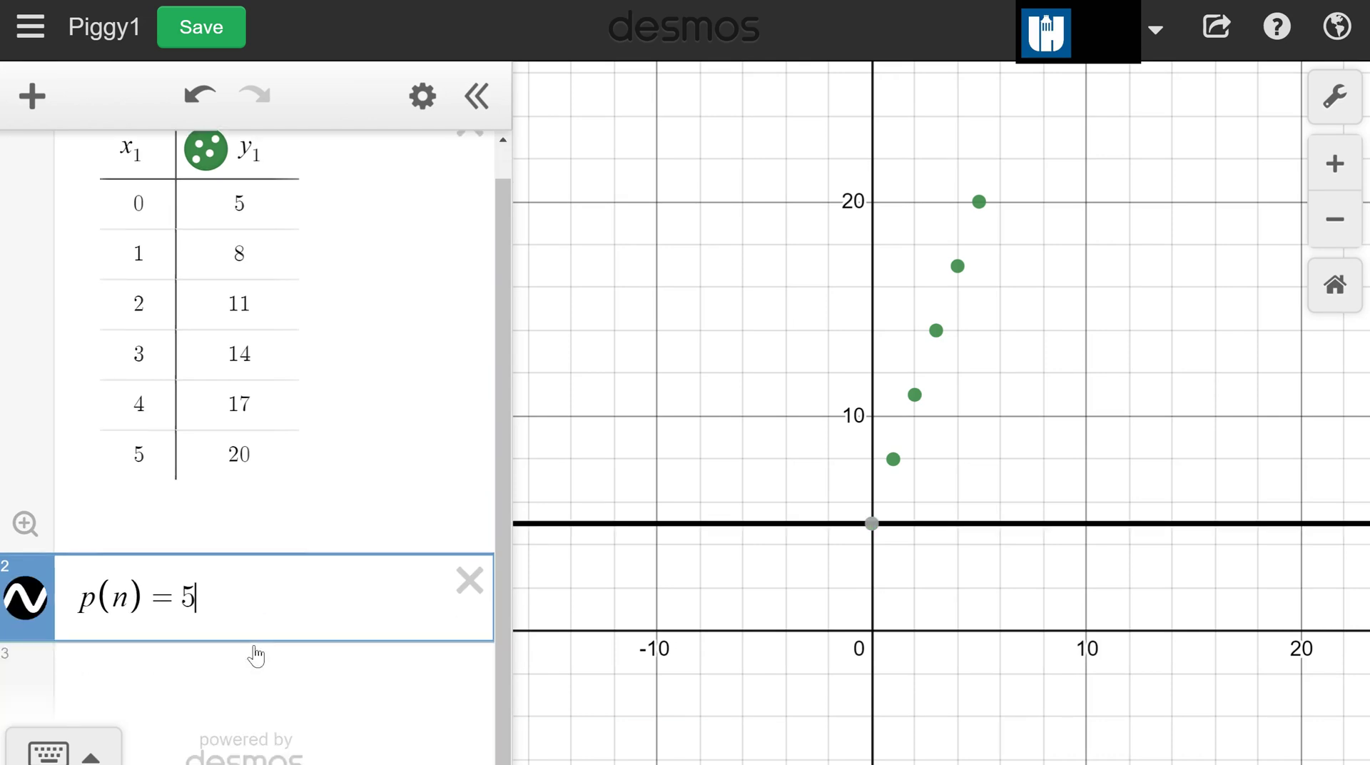
type("3n")
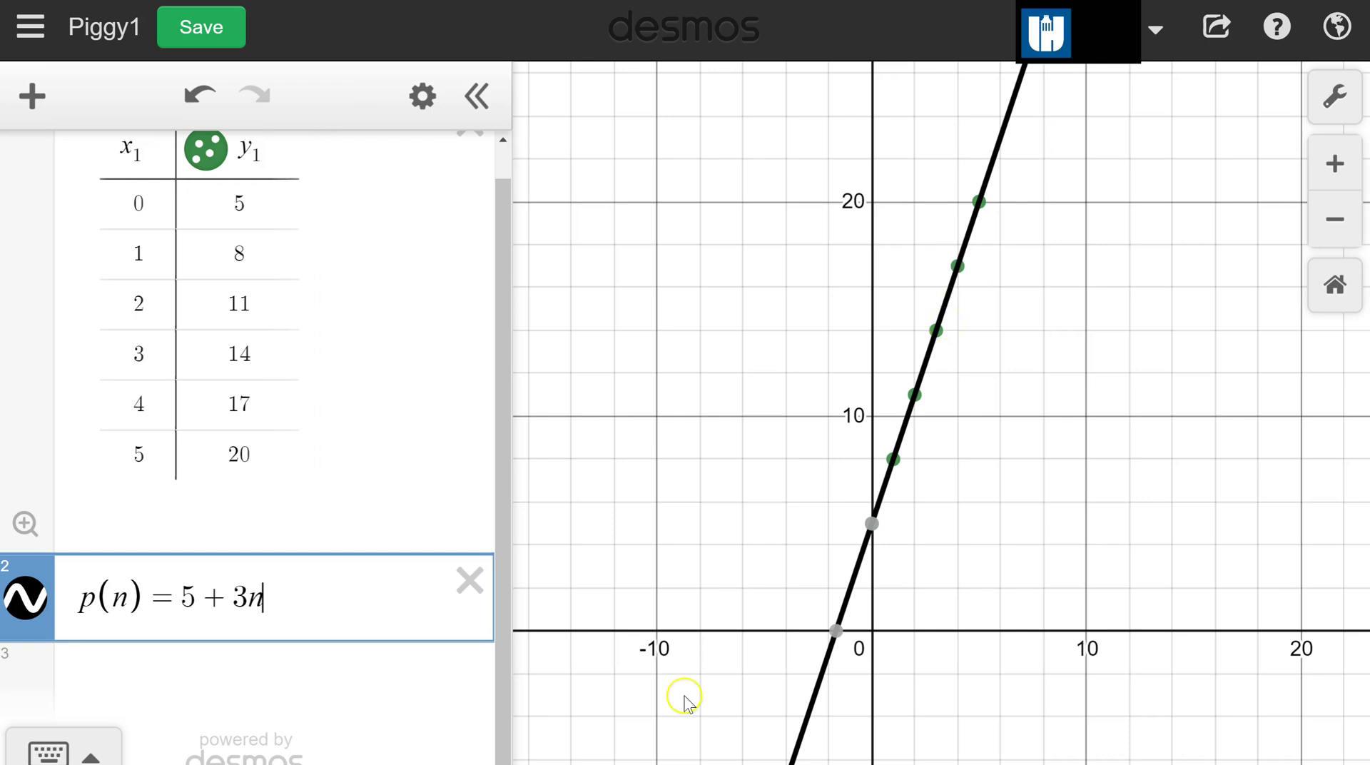
key("alt+Tab")
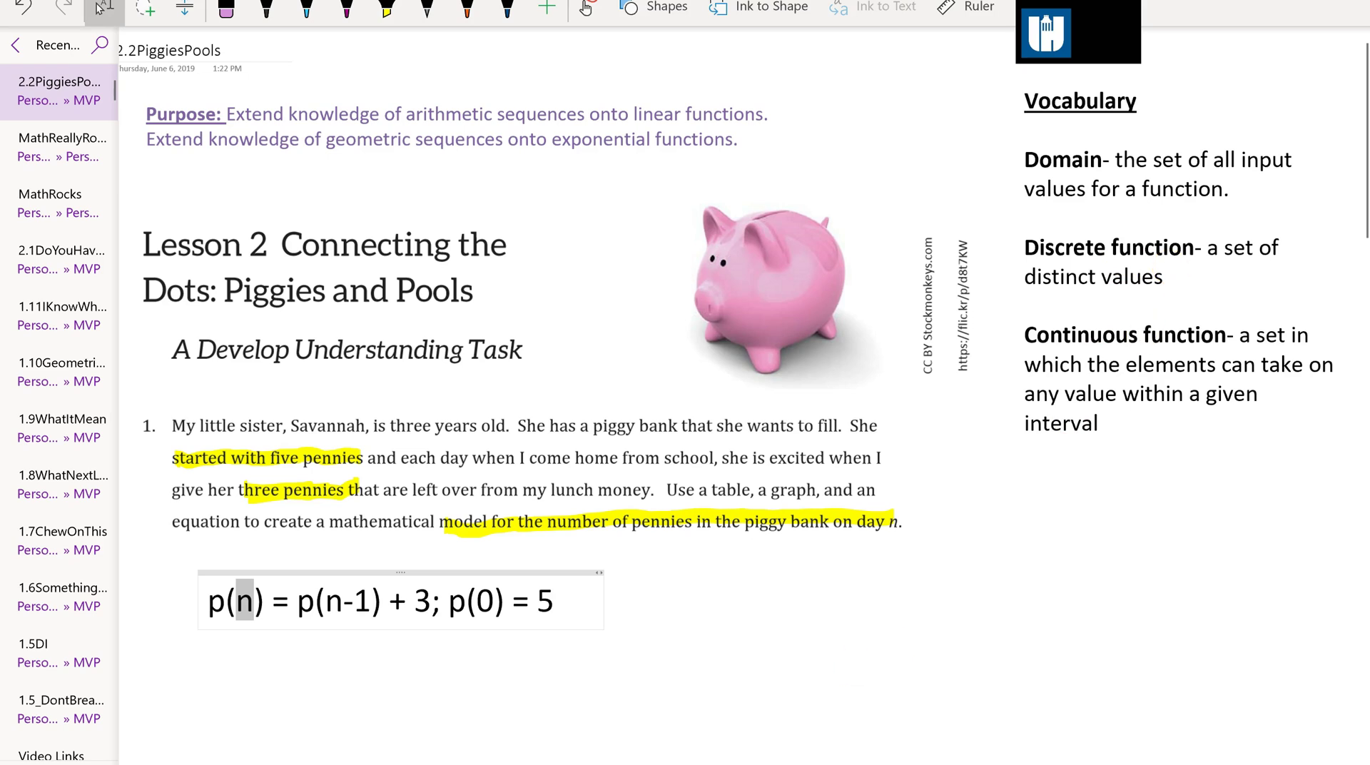
Step: Back in Desmos, toggle the p(n) line off and on and select its expression
key("alt+Tab")
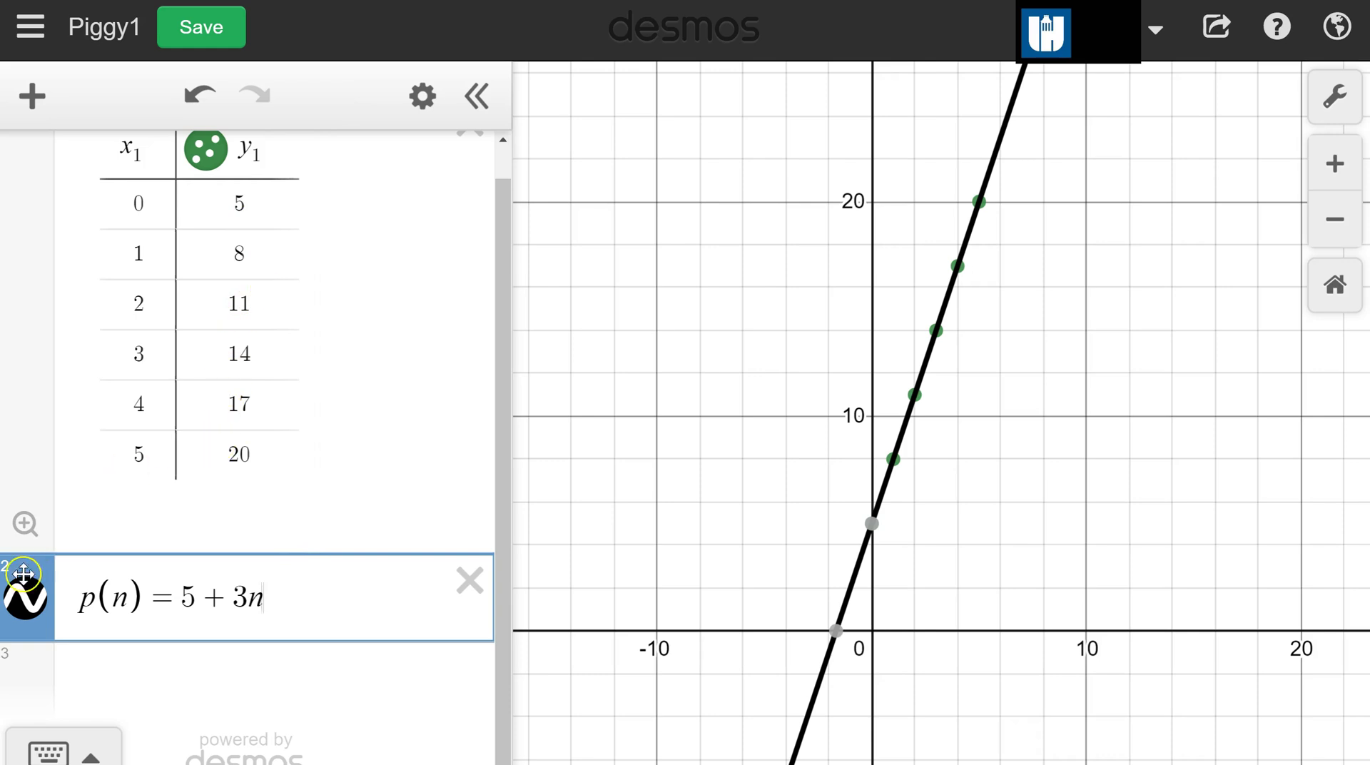
left_click(25, 598)
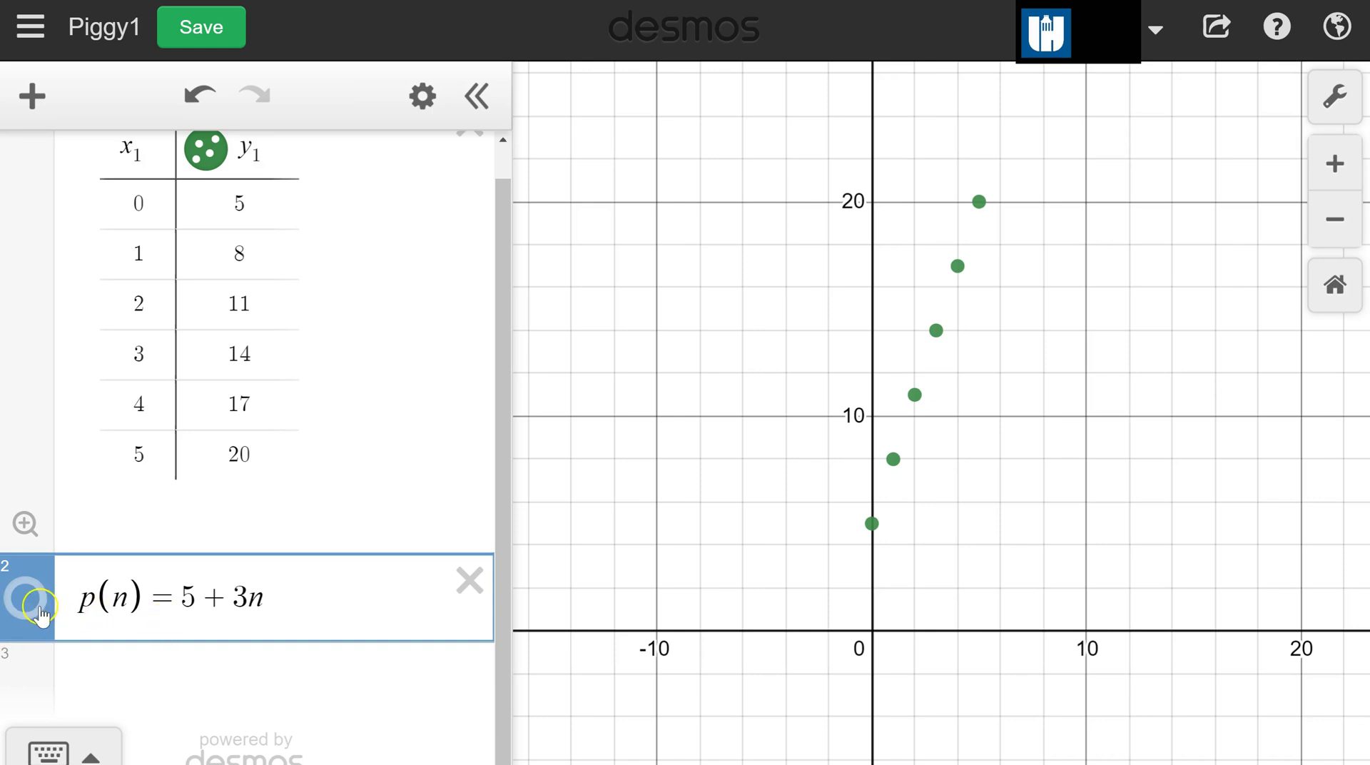
left_click(29, 601)
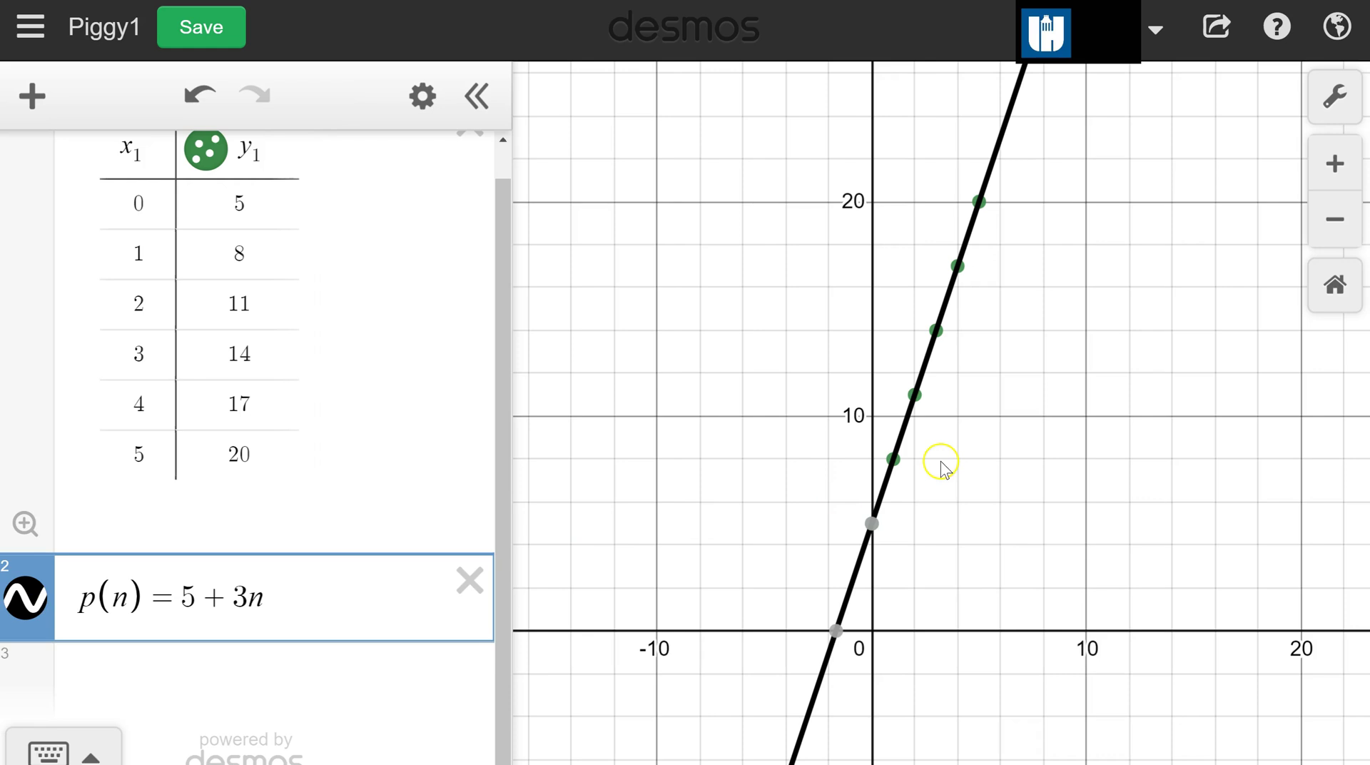
left_click(28, 614)
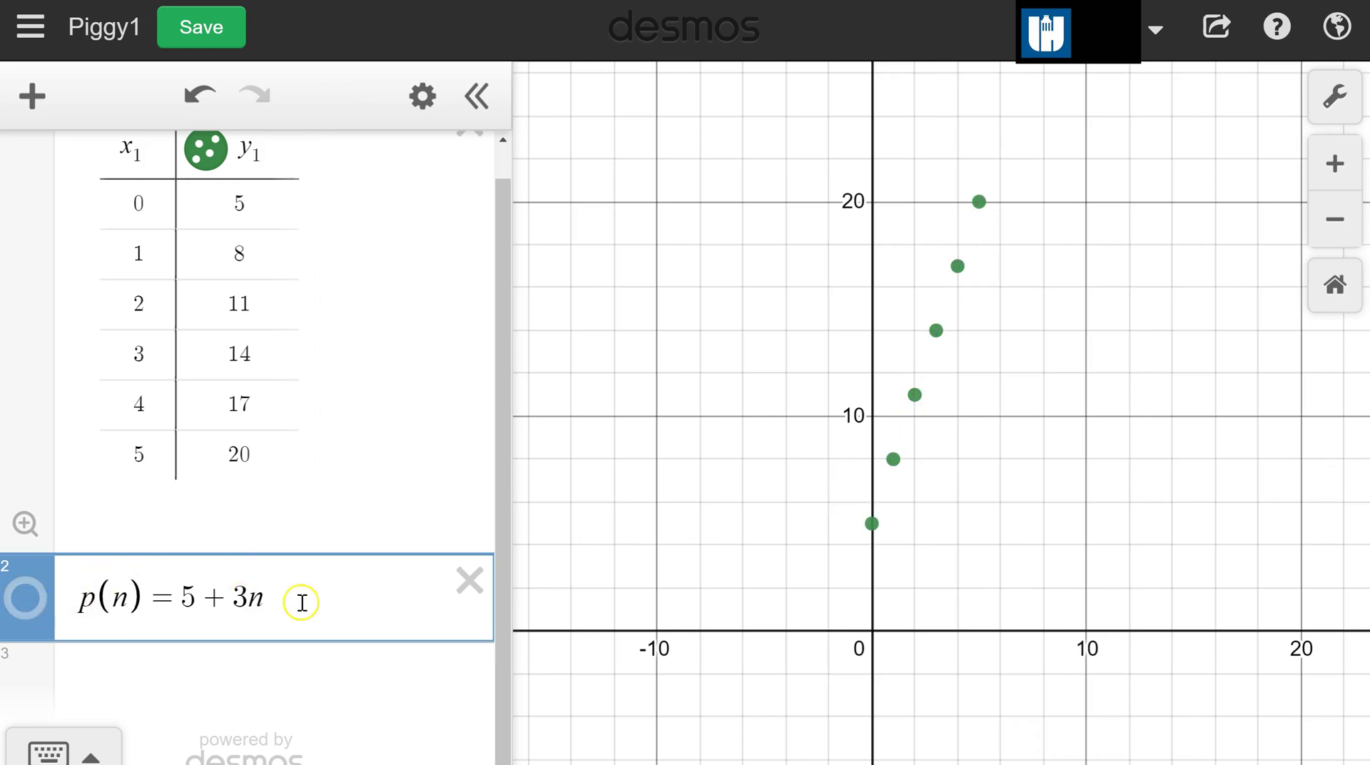
left_click_drag(306, 600, 75, 615)
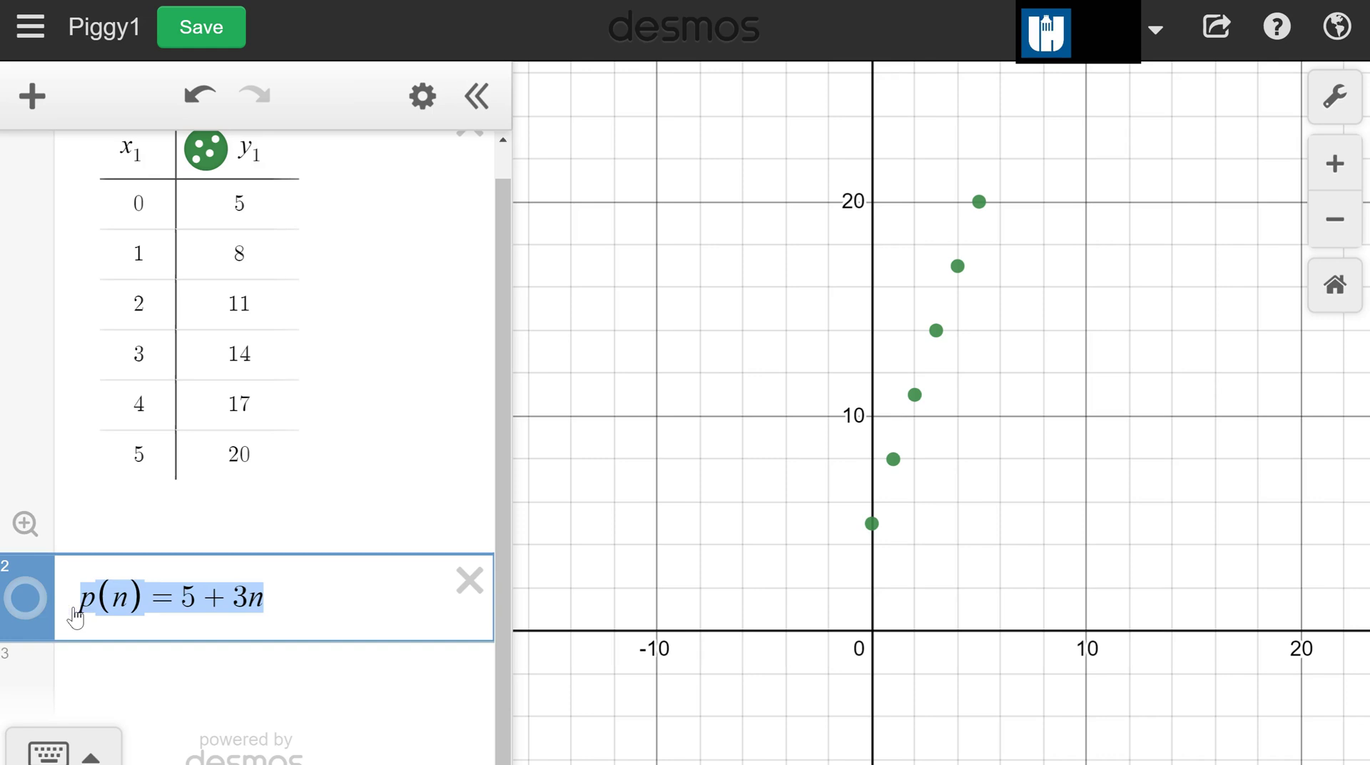
left_click(108, 610)
left_click(34, 613)
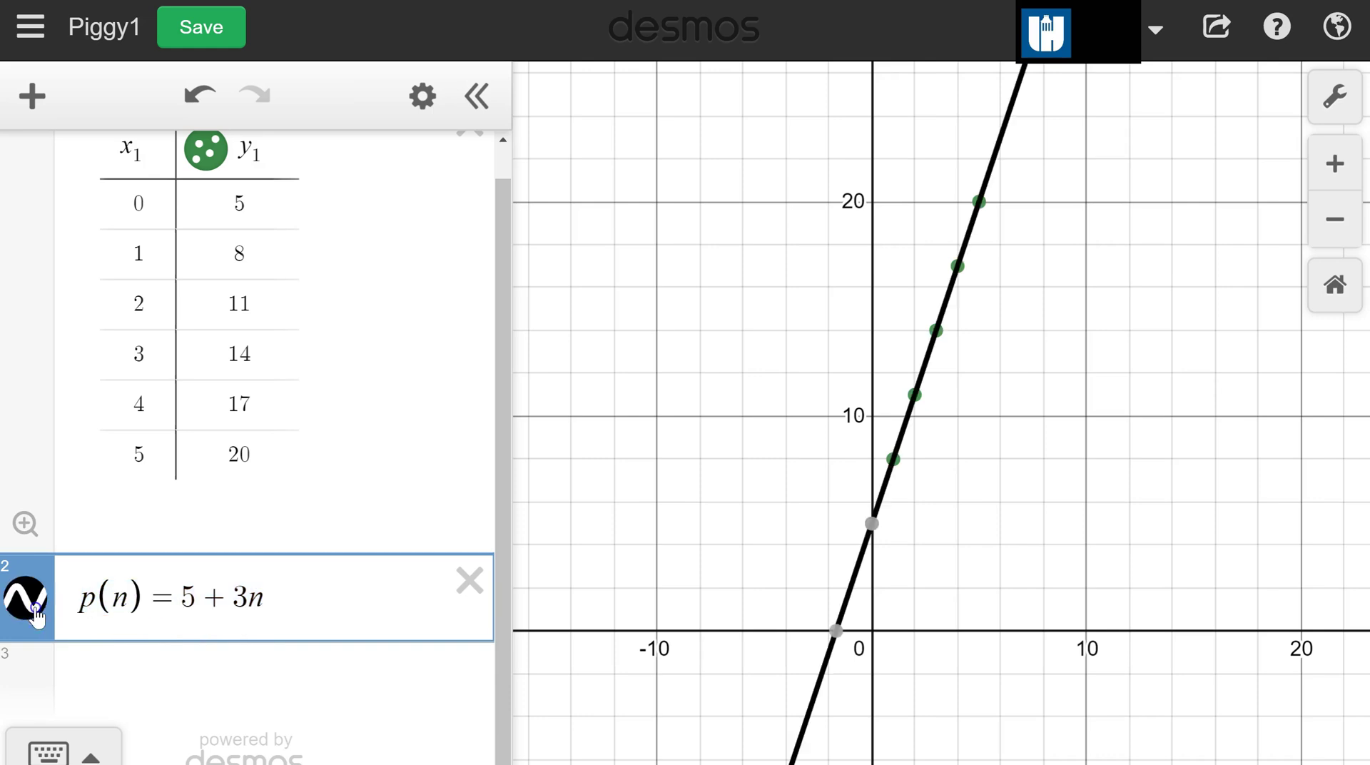
Step: Trace the p(n) line up to about (6, 23), hide it, and return to OneNote
left_click(990, 172)
left_click_drag(991, 172, 1000, 139)
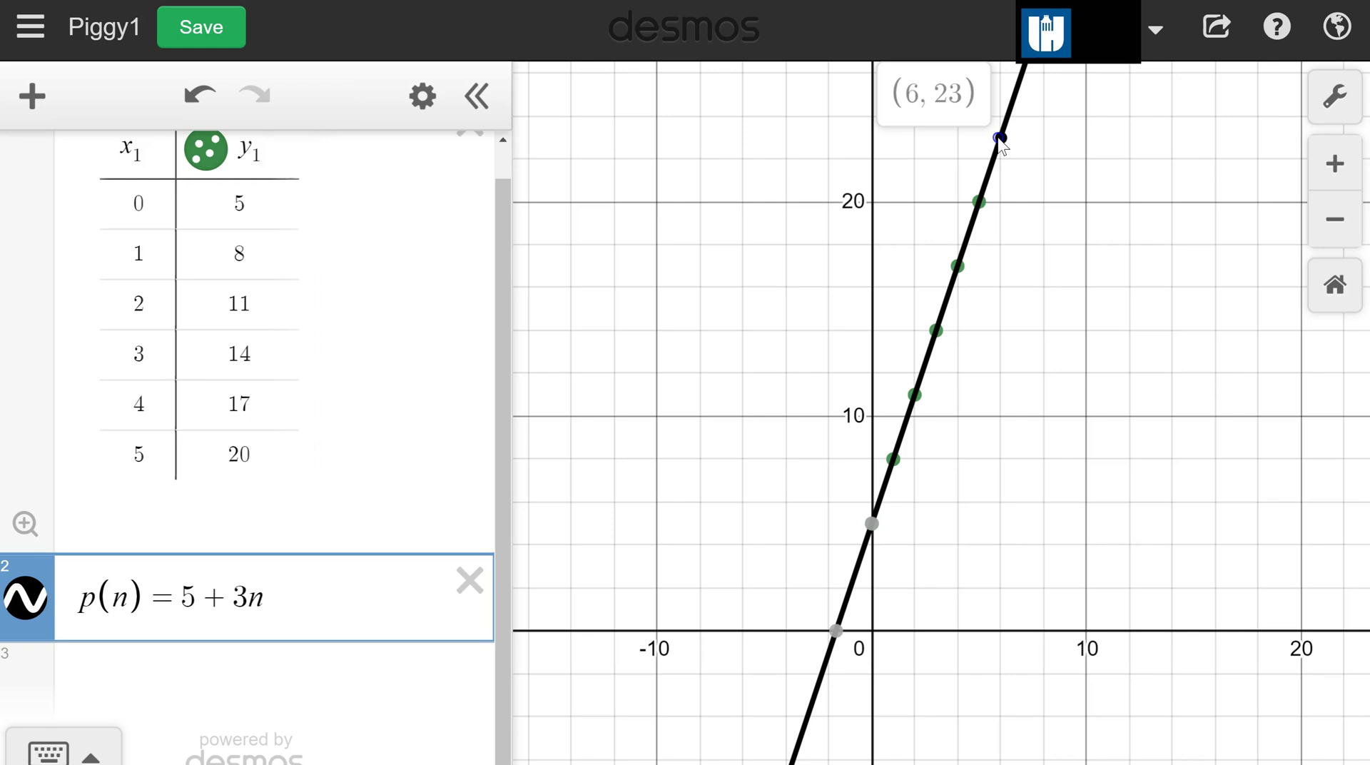
left_click(26, 598)
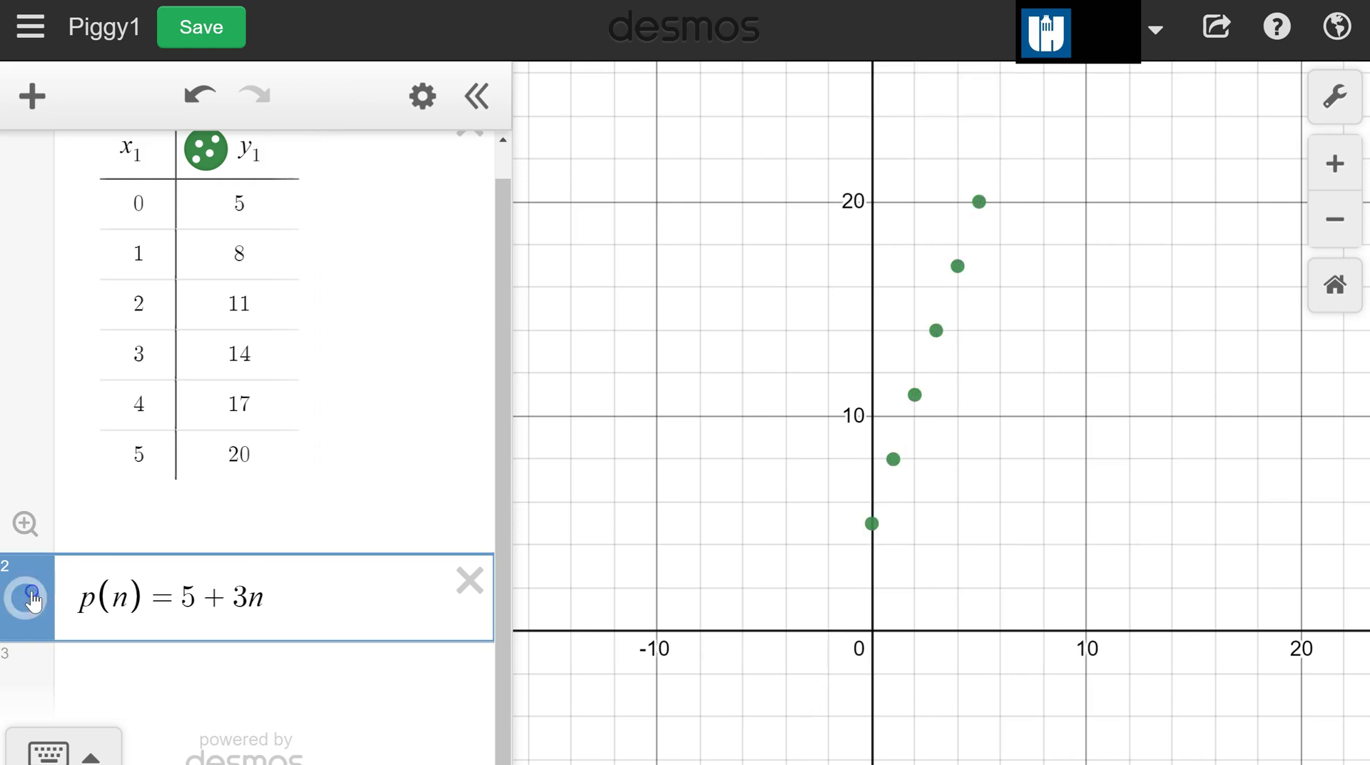
left_click(564, 758)
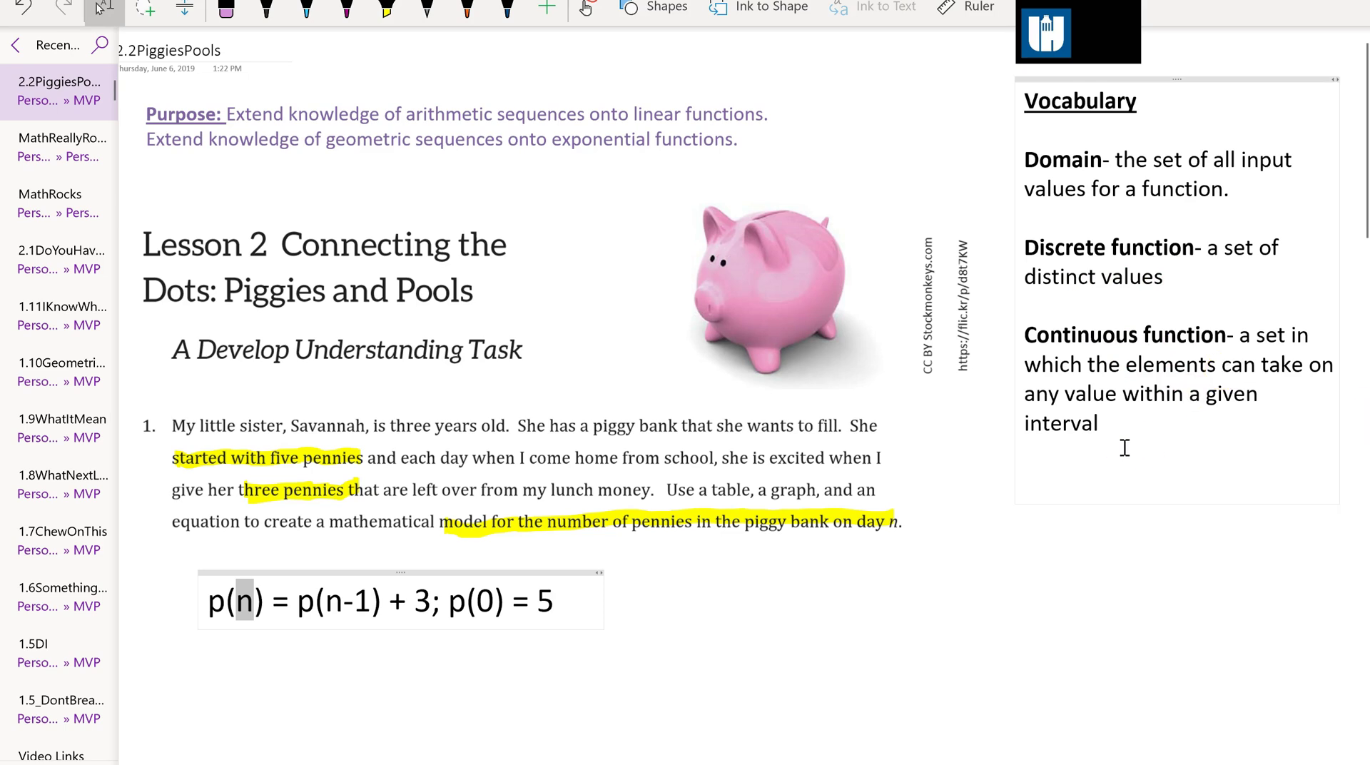
Step: Highlight the pool's starting 5 gallons and 2-gallons-per-minute rate, then edit after w(t) = w(t-1)
left_click(646, 762)
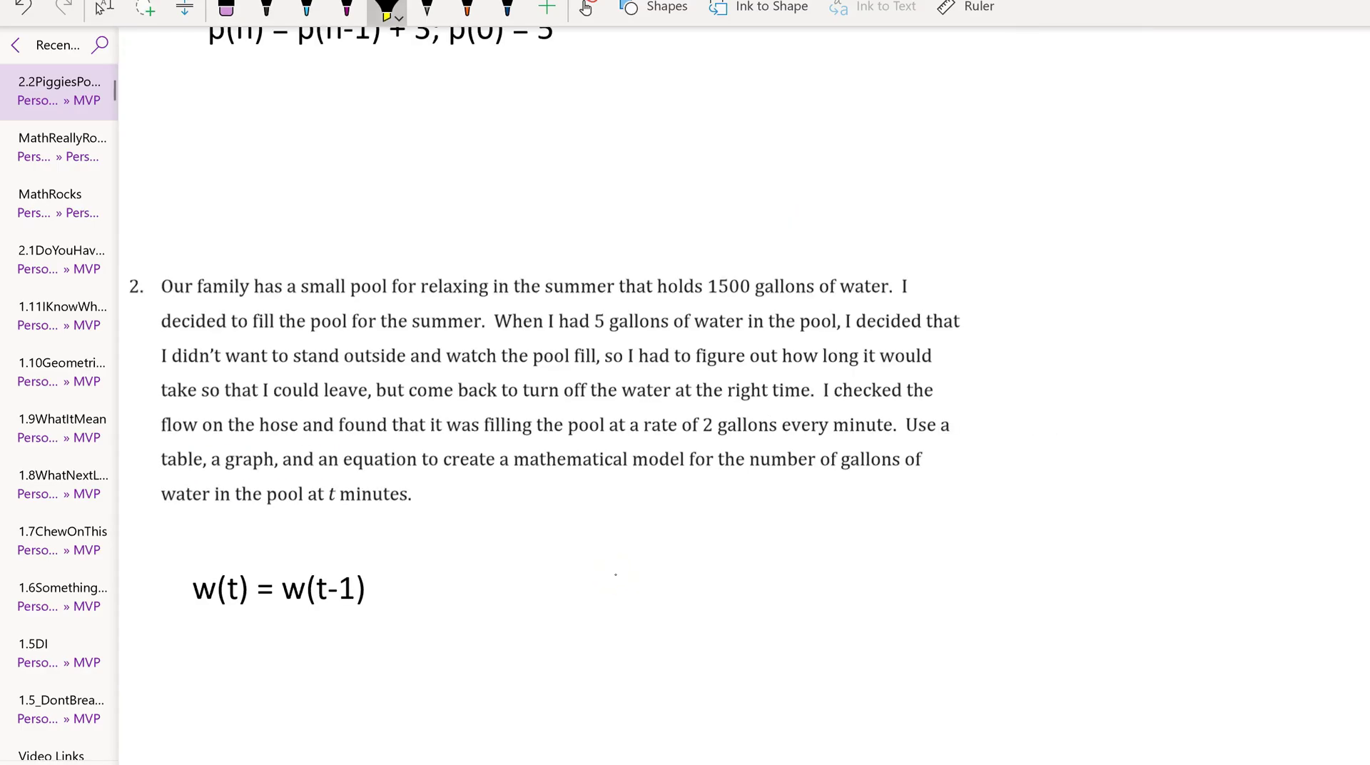
left_click_drag(592, 321, 837, 320)
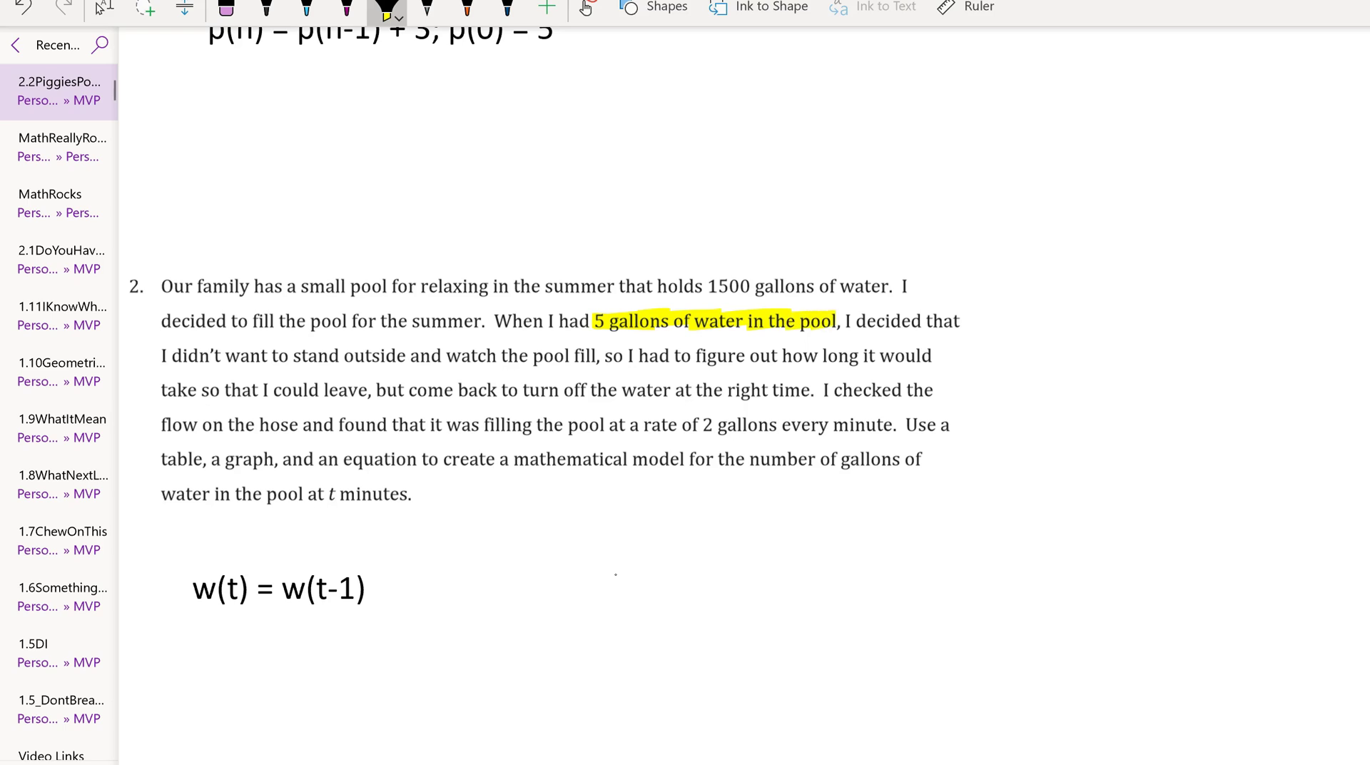
left_click_drag(564, 426, 886, 425)
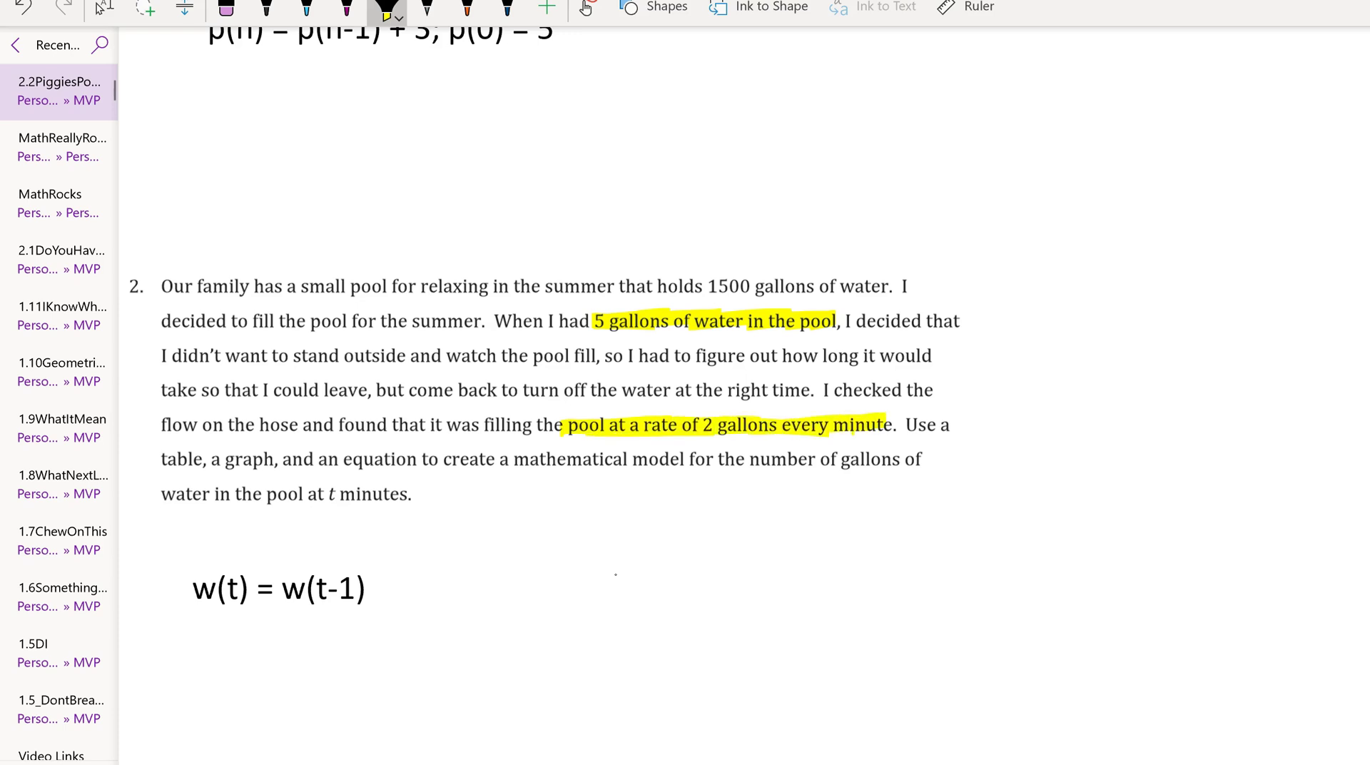
left_click(104, 9)
left_click(375, 582)
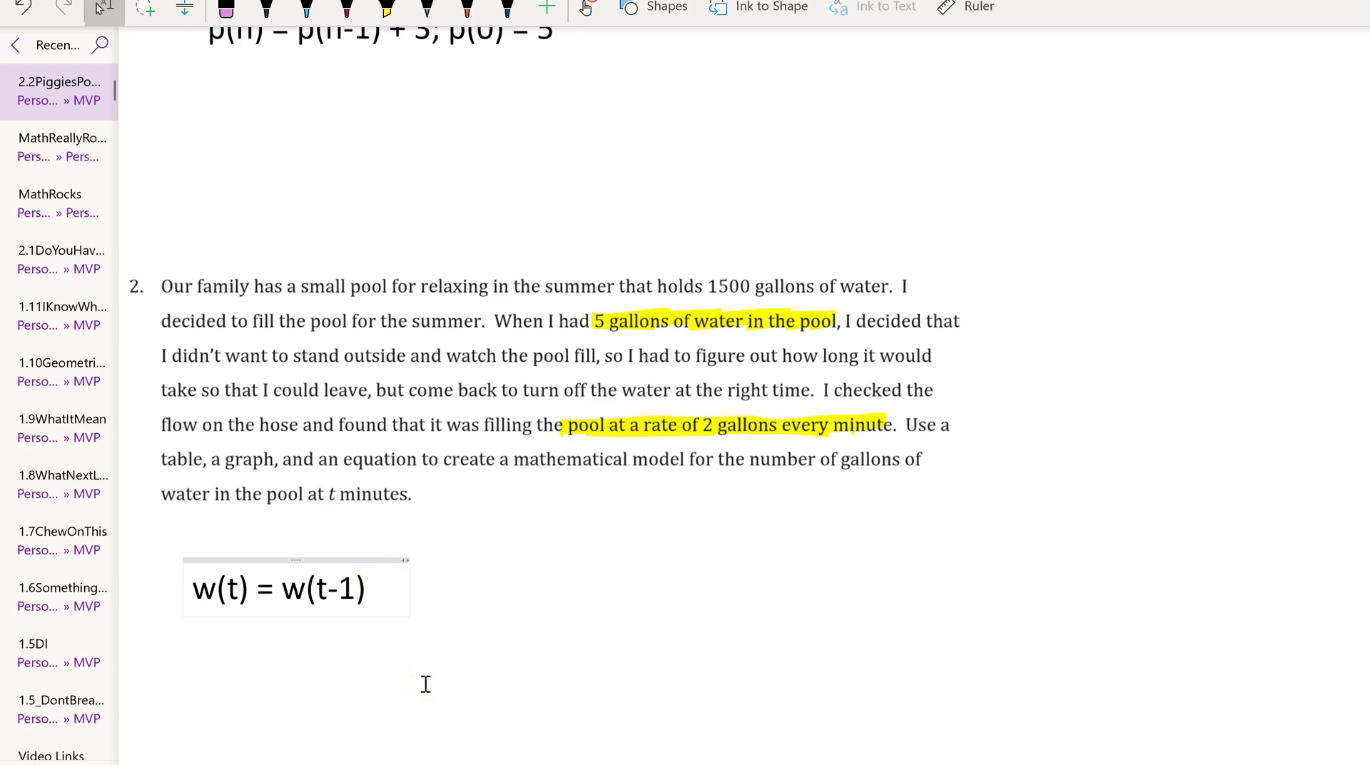
Step: Type '+ 2; w(0) = 5' after w(t-1), fixing the stray 2 and adding the semicolon
type("+ 2; 2")
key("BackSpace")
type("w(0) = ")
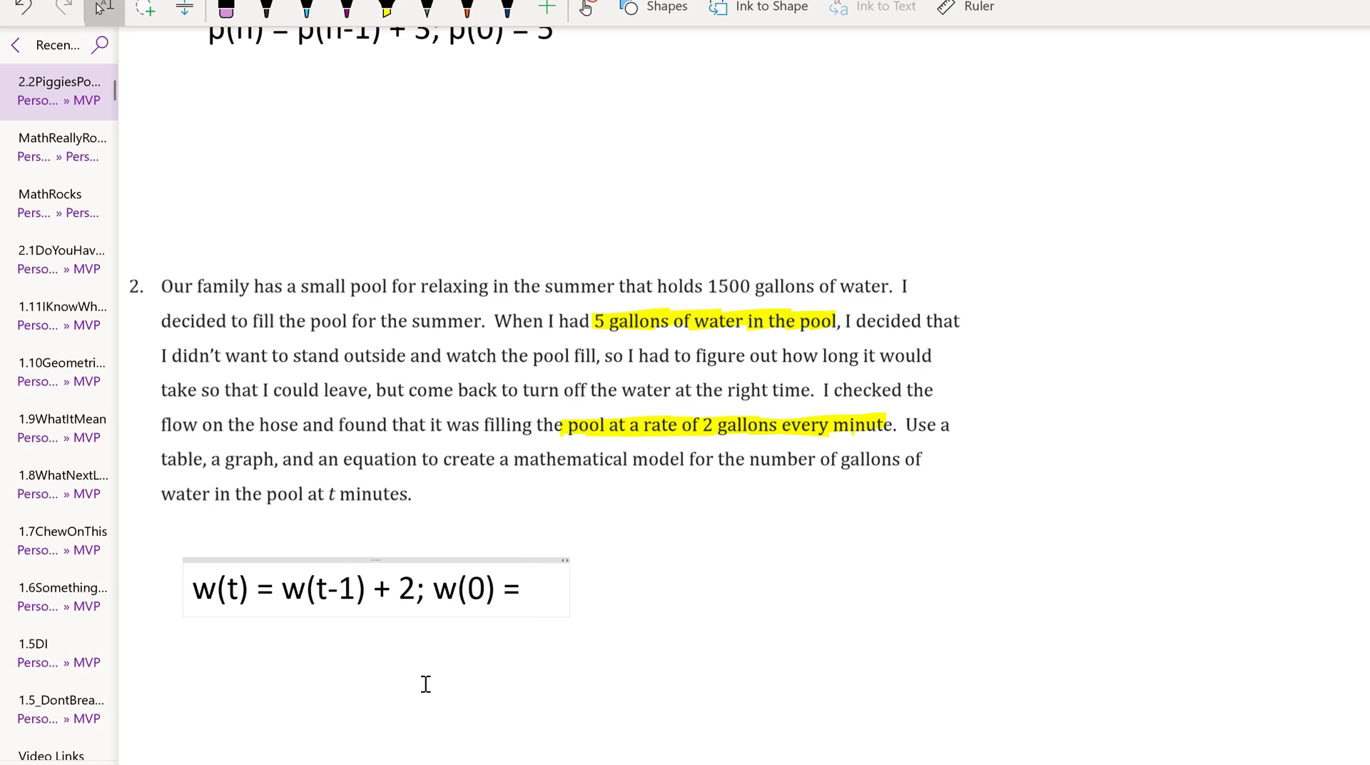
type("5")
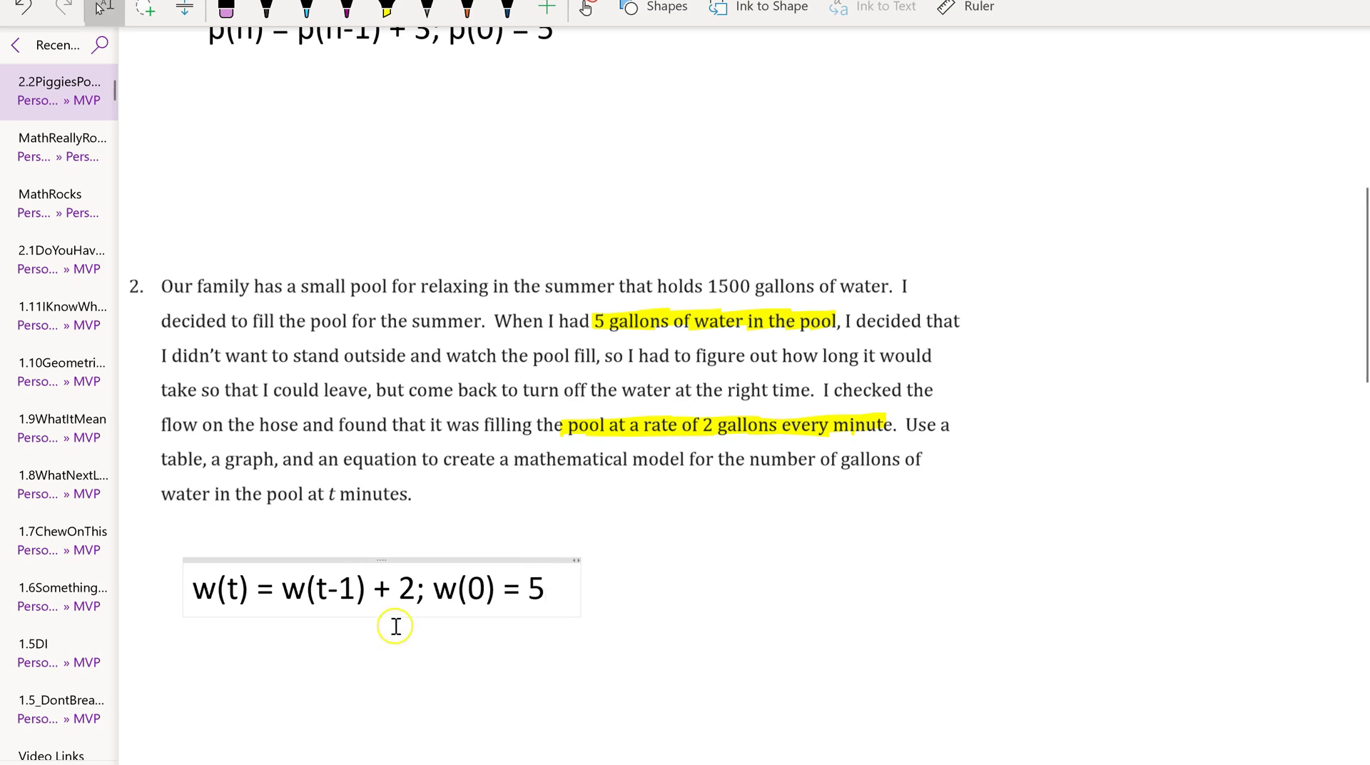
left_click(220, 607)
left_click(422, 591)
type(";")
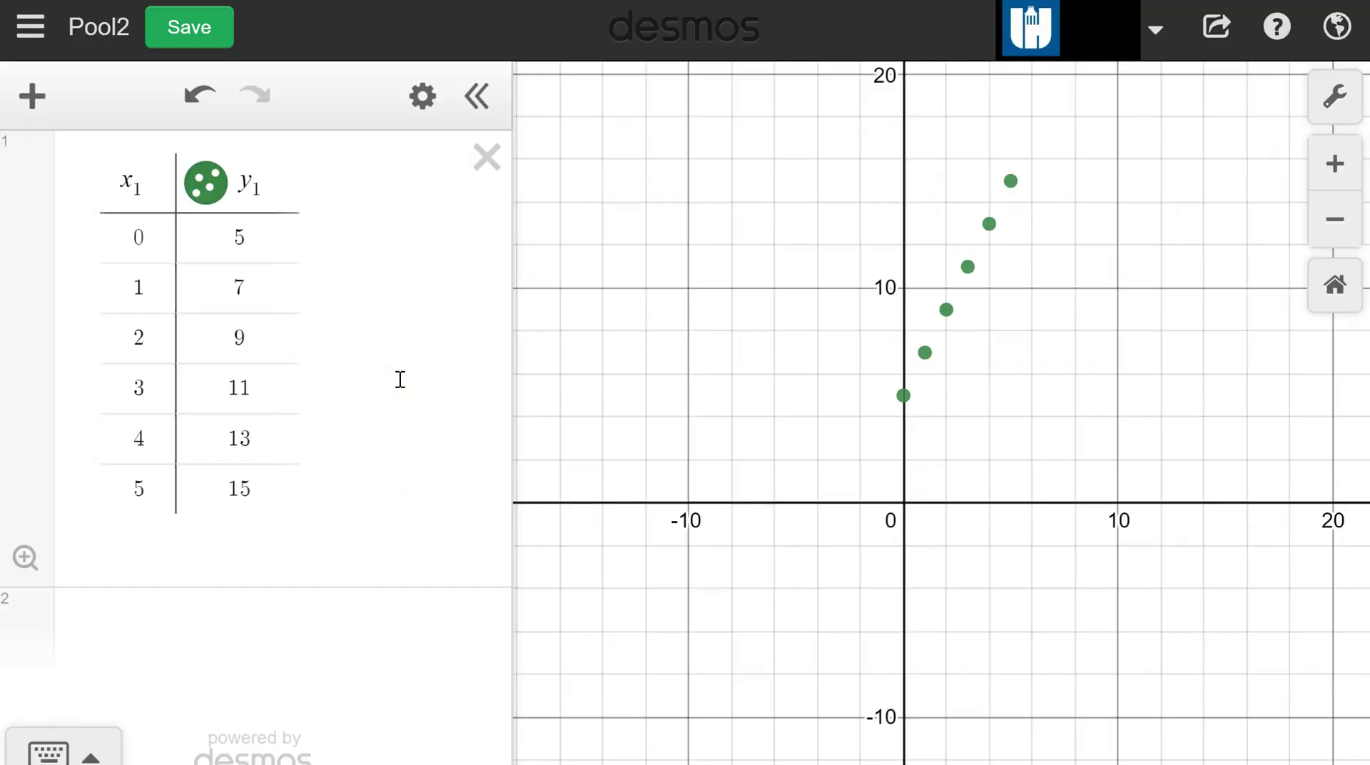
double_click(262, 237)
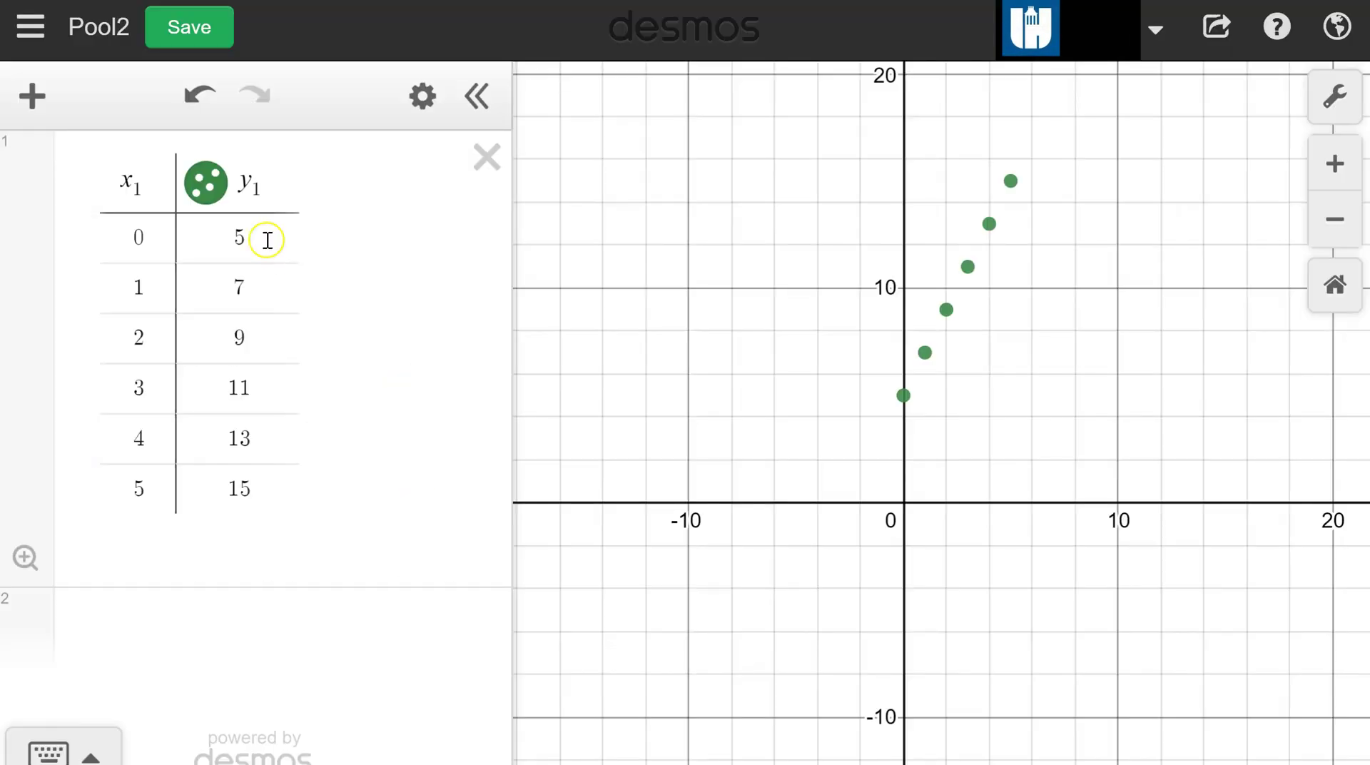
left_click(249, 291)
left_click(250, 337)
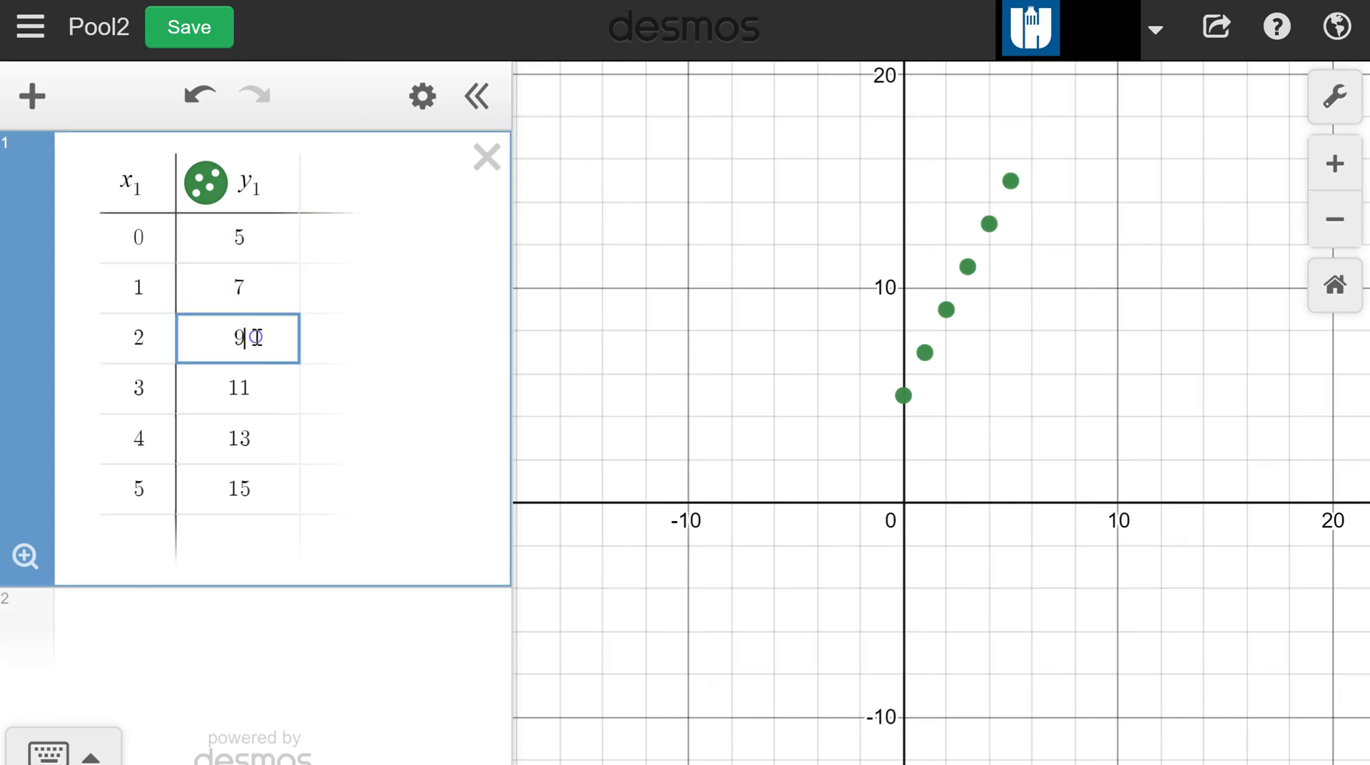
left_click(262, 389)
left_click(259, 432)
double_click(269, 509)
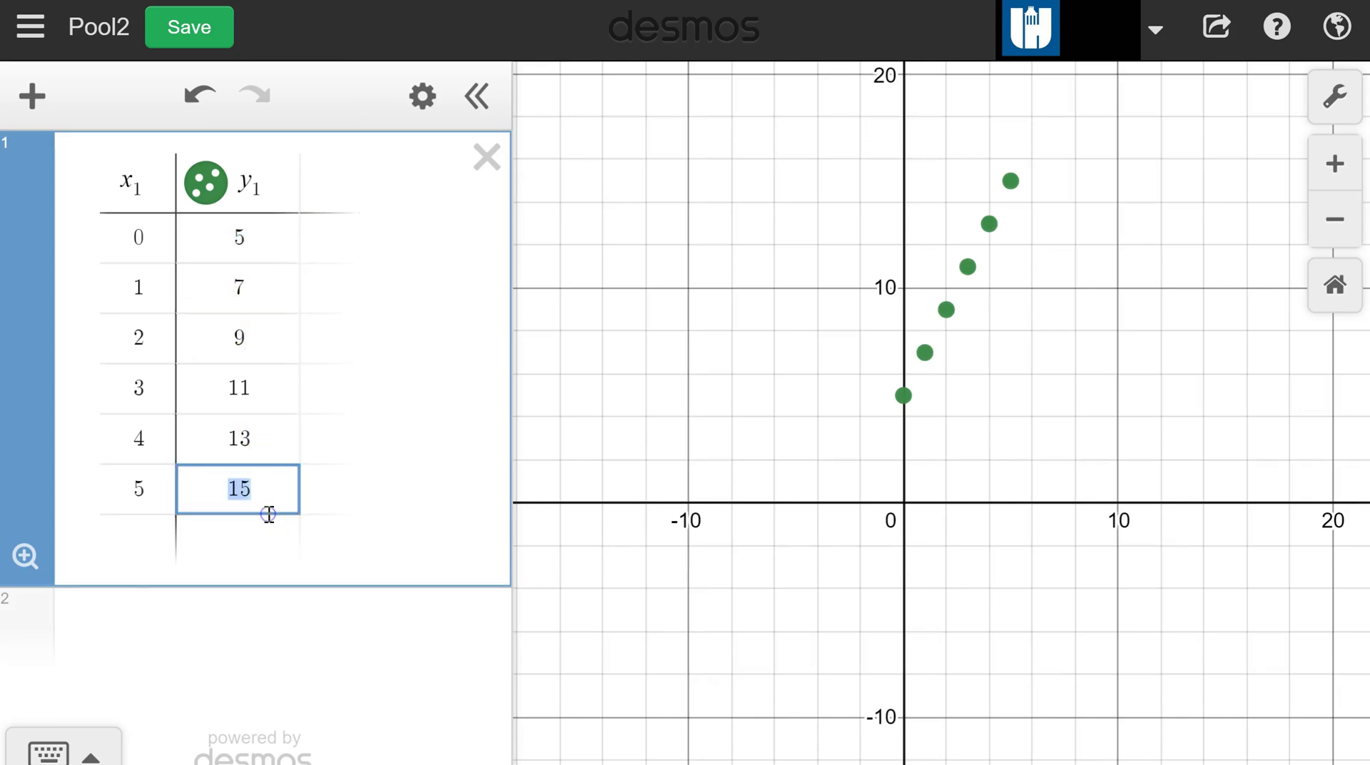
Step: Enter w(t)=5+2t in a new Desmos row and pan the graph toward the first quadrant
left_click(207, 613)
type("w(t")
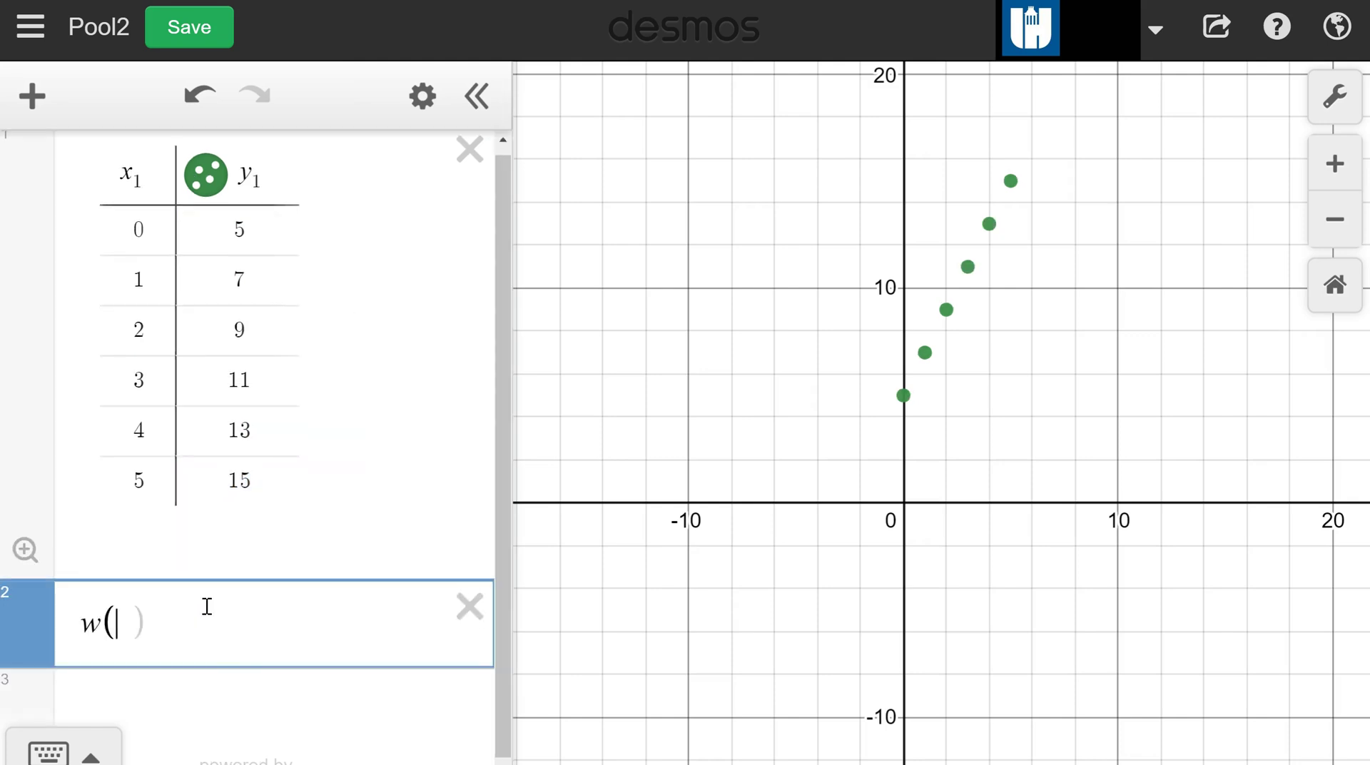
left_click(207, 606)
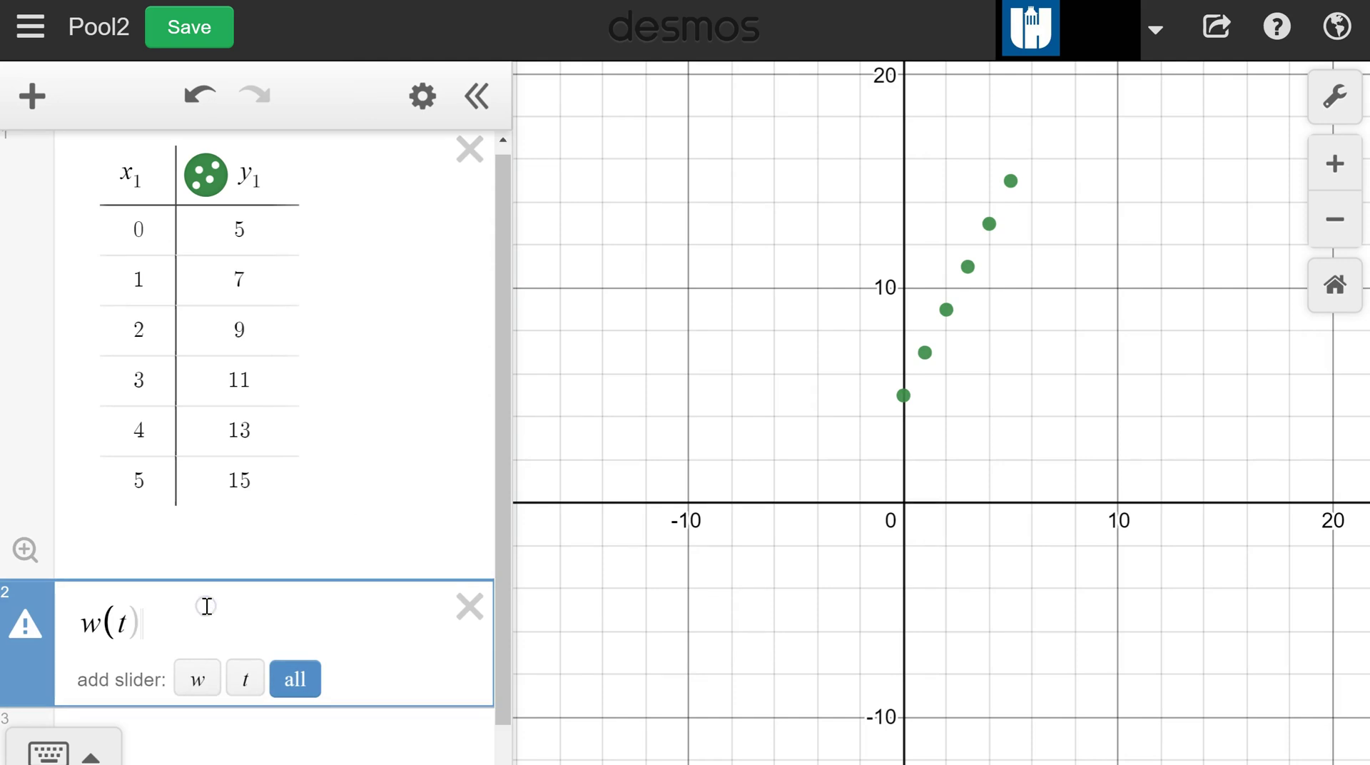
type("=")
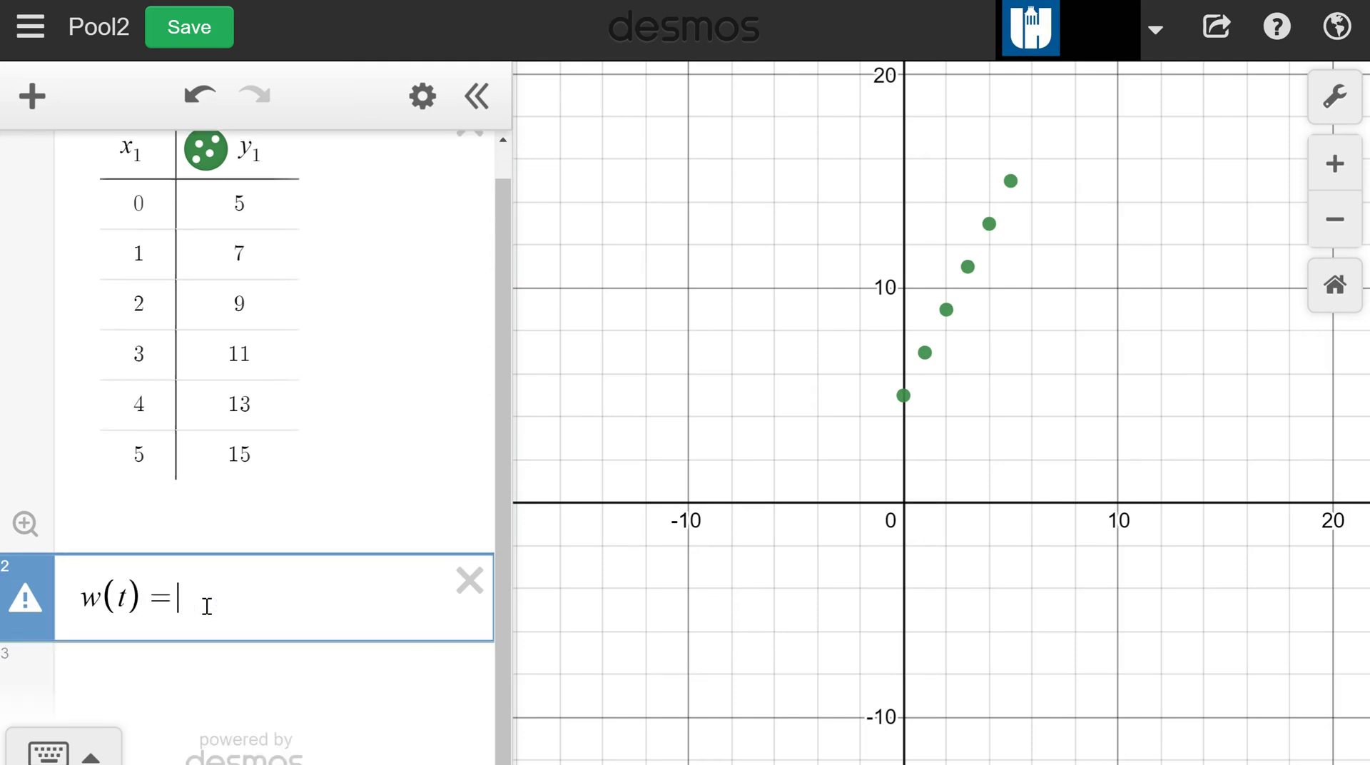
type("5+2t")
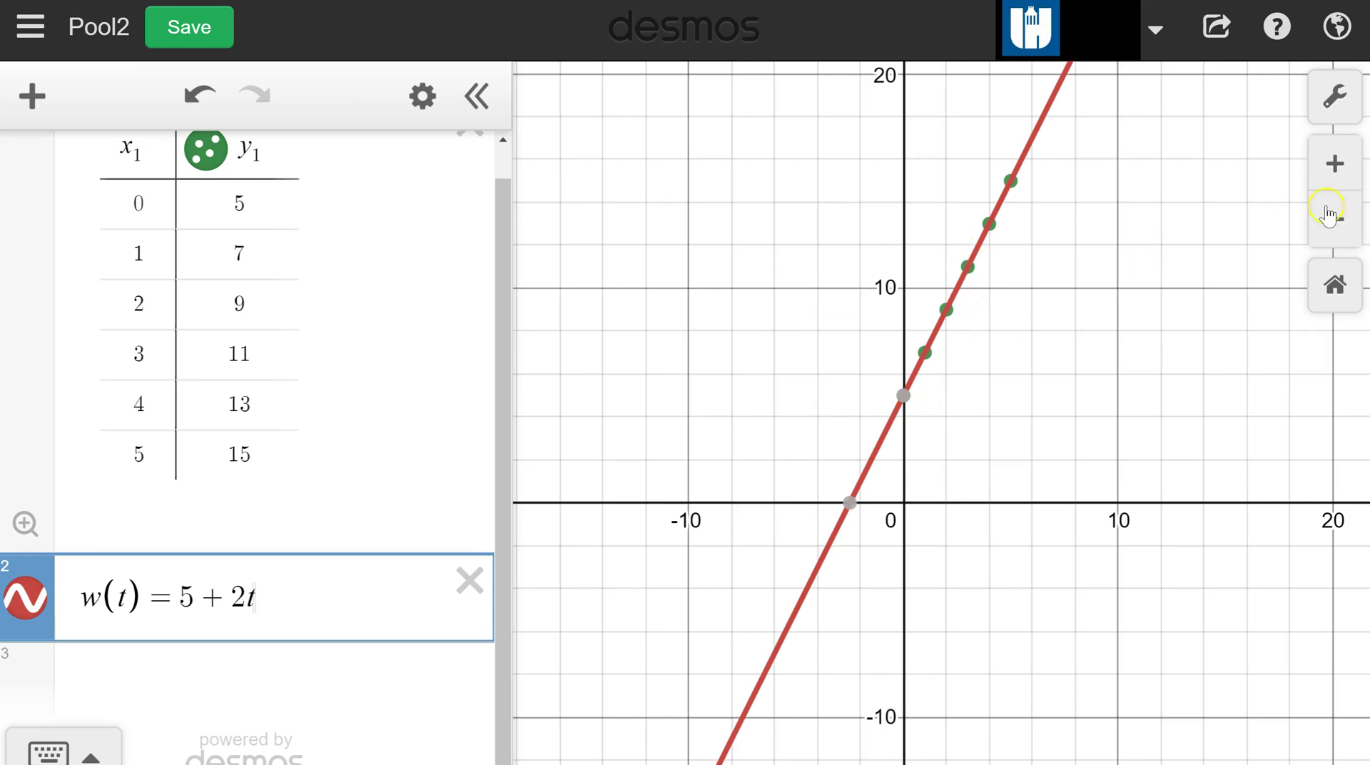
left_click_drag(1211, 297, 832, 382)
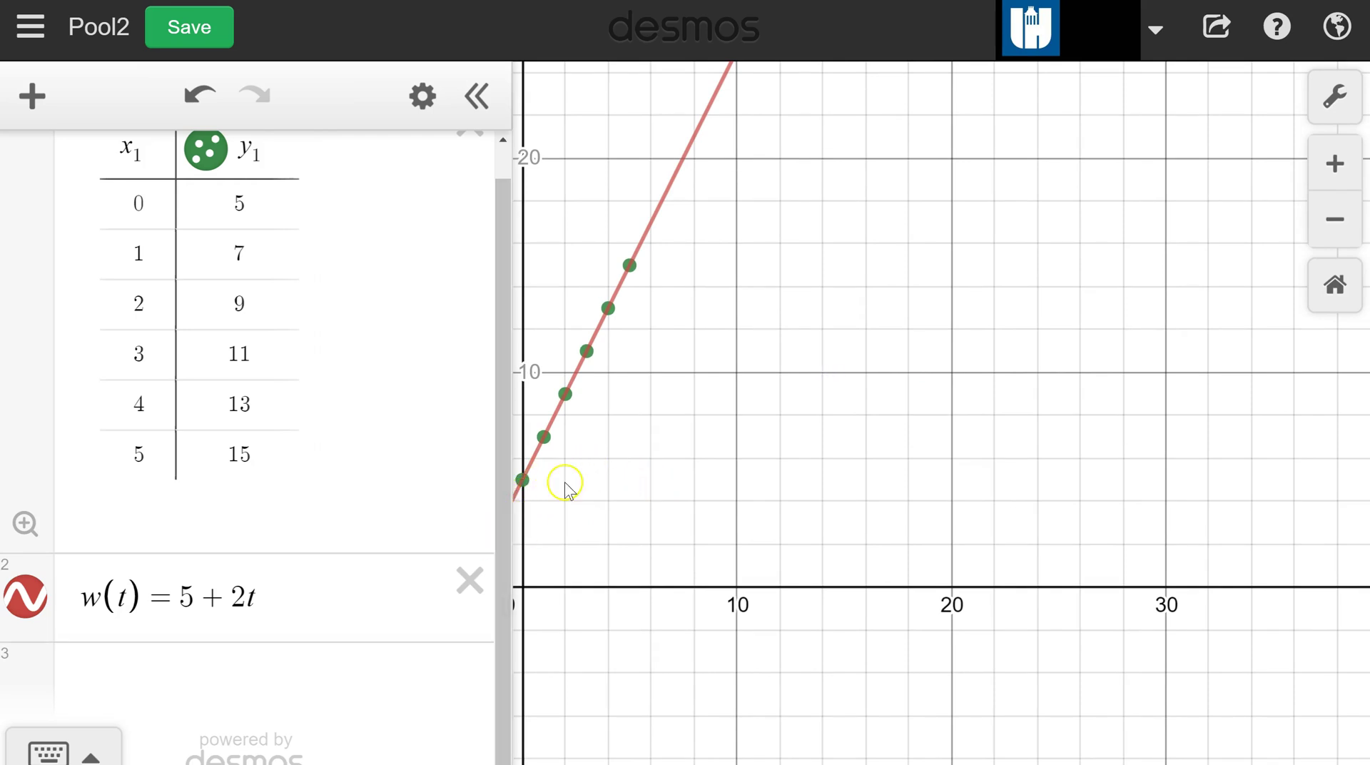
Step: Toggle the w(t) line off and on twice, then trace it up to about (3.6, 12.2)
left_click(22, 611)
left_click(22, 614)
left_click(22, 612)
left_click(22, 612)
left_click(594, 337)
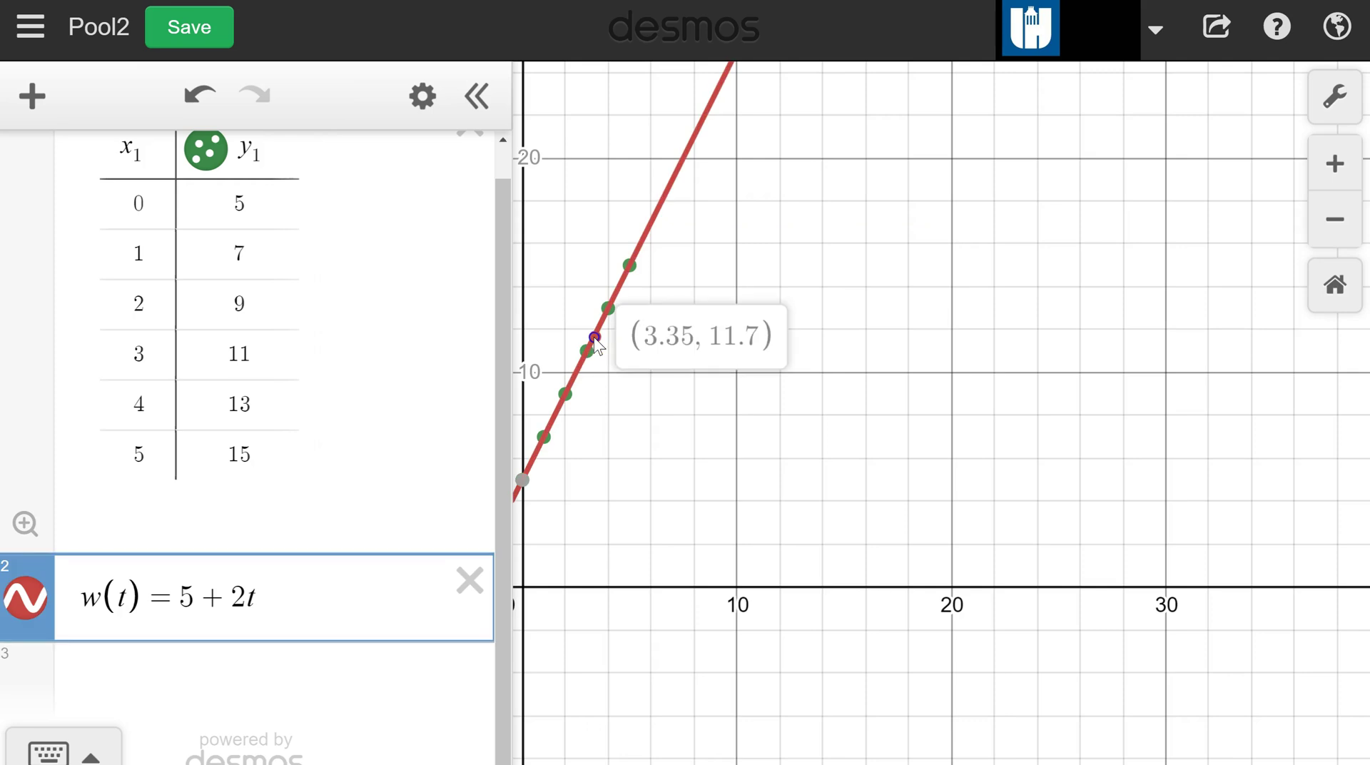
left_click_drag(594, 337, 597, 334)
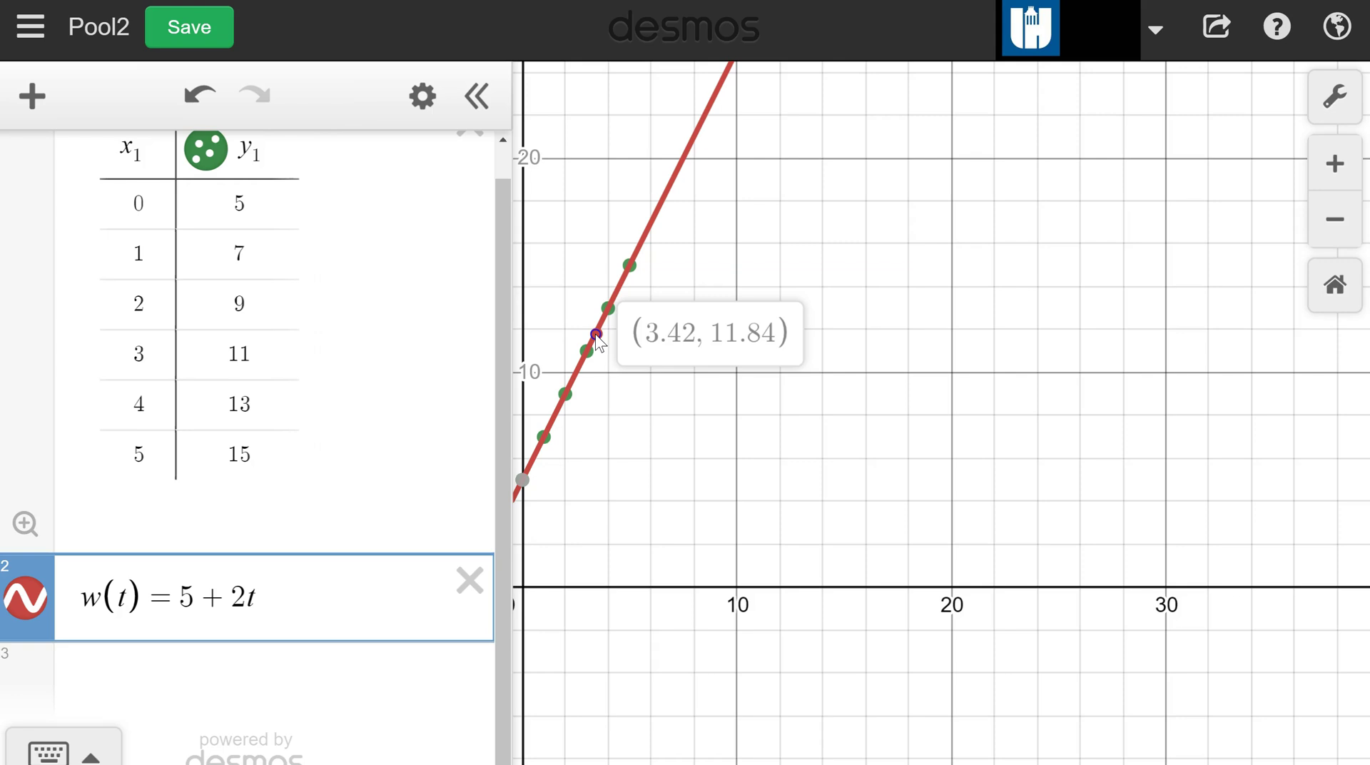
left_click_drag(597, 334, 598, 328)
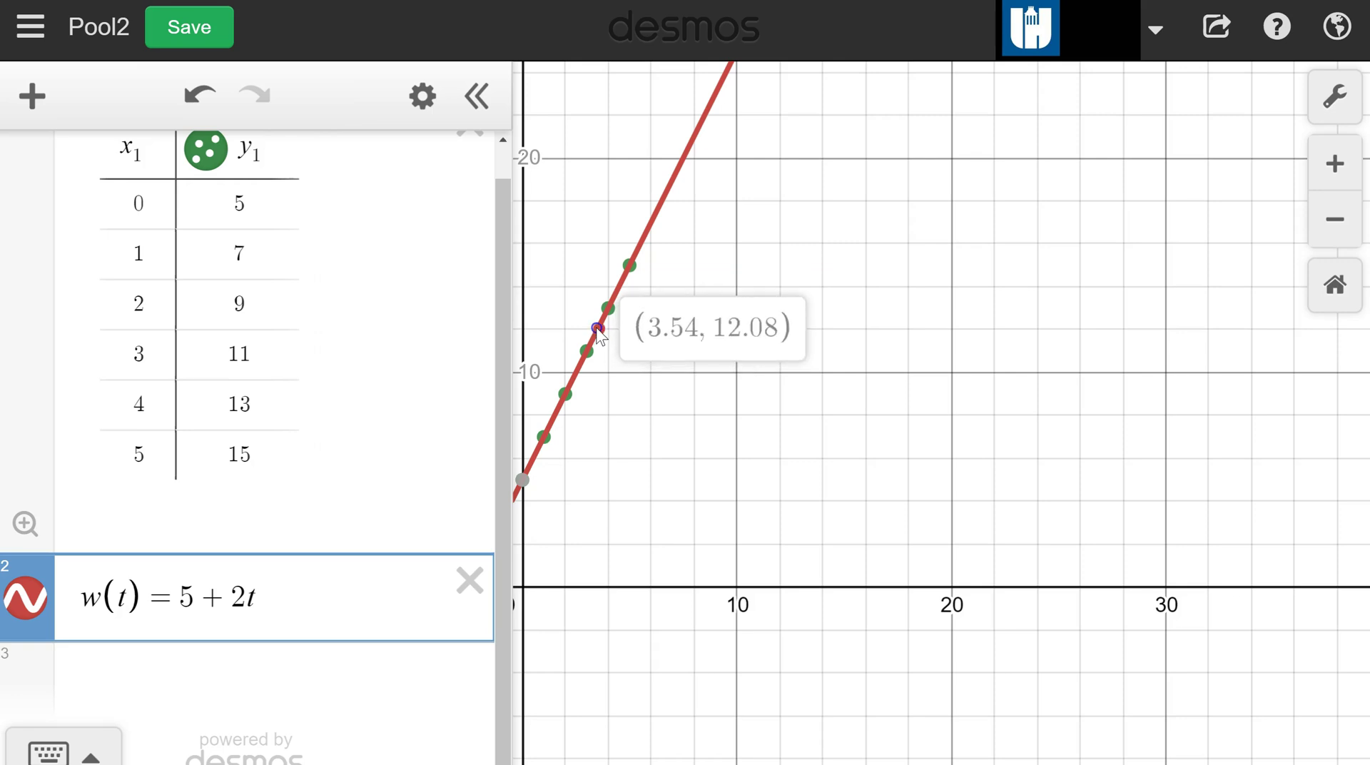
left_click_drag(597, 329, 598, 325)
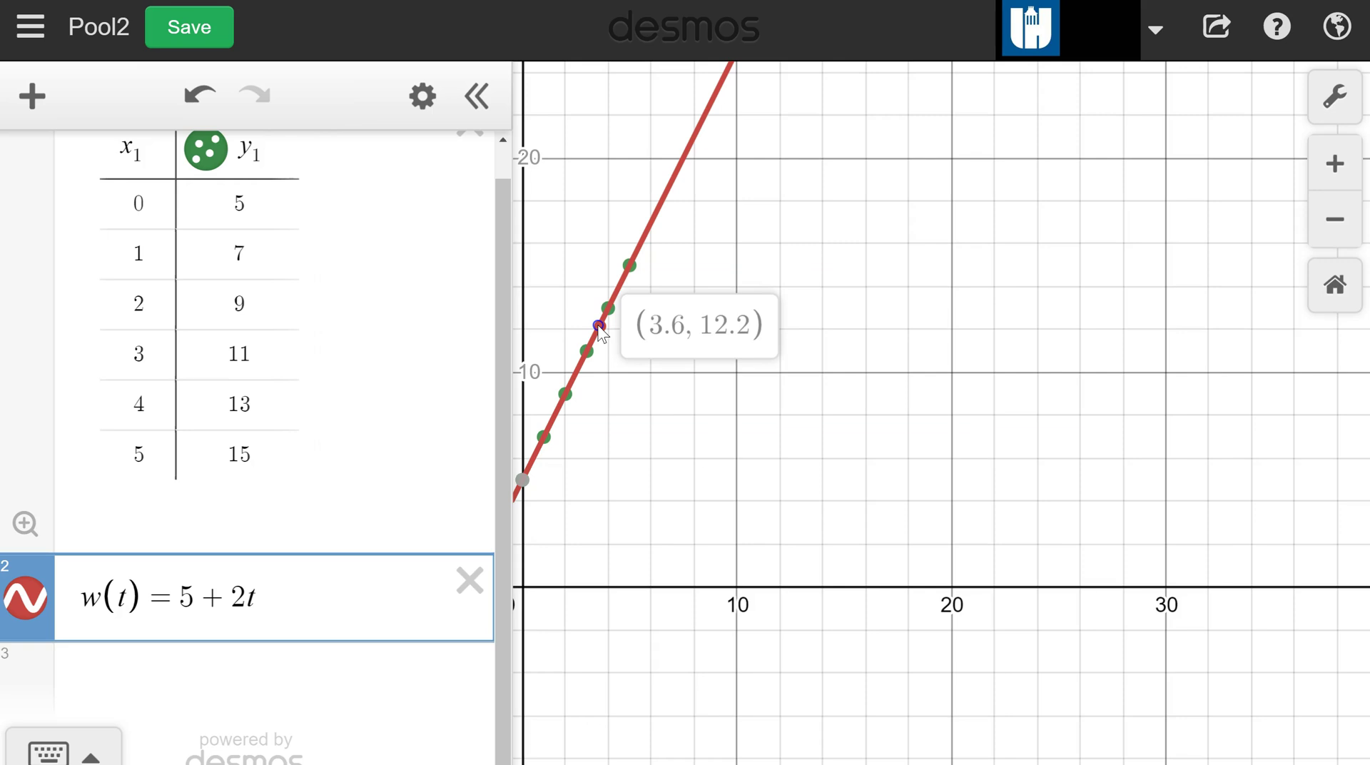
left_click_drag(599, 326, 599, 326)
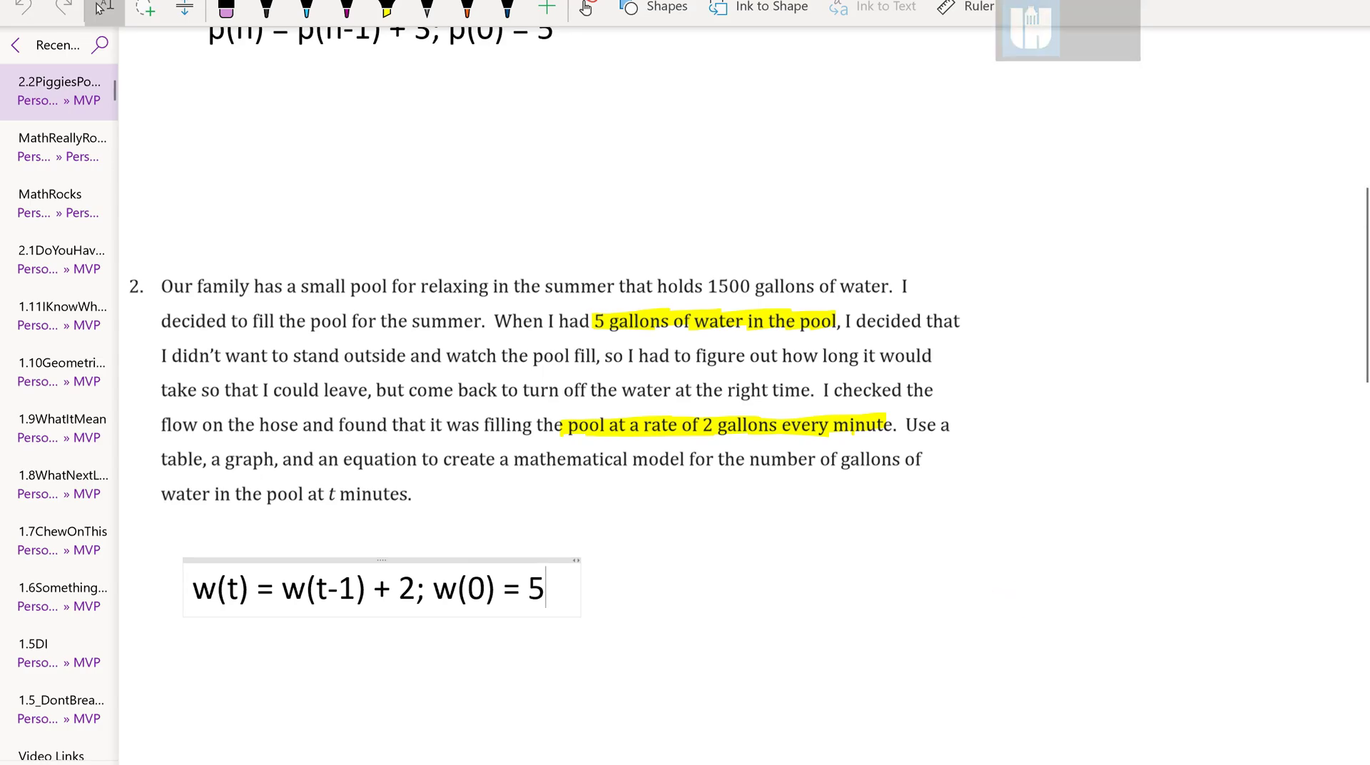
Step: Scroll to problem 3 and highlight '3% interest', 'end of each month' and '$50 birthday money' in yellow
left_click_drag(1364, 258, 1364, 427)
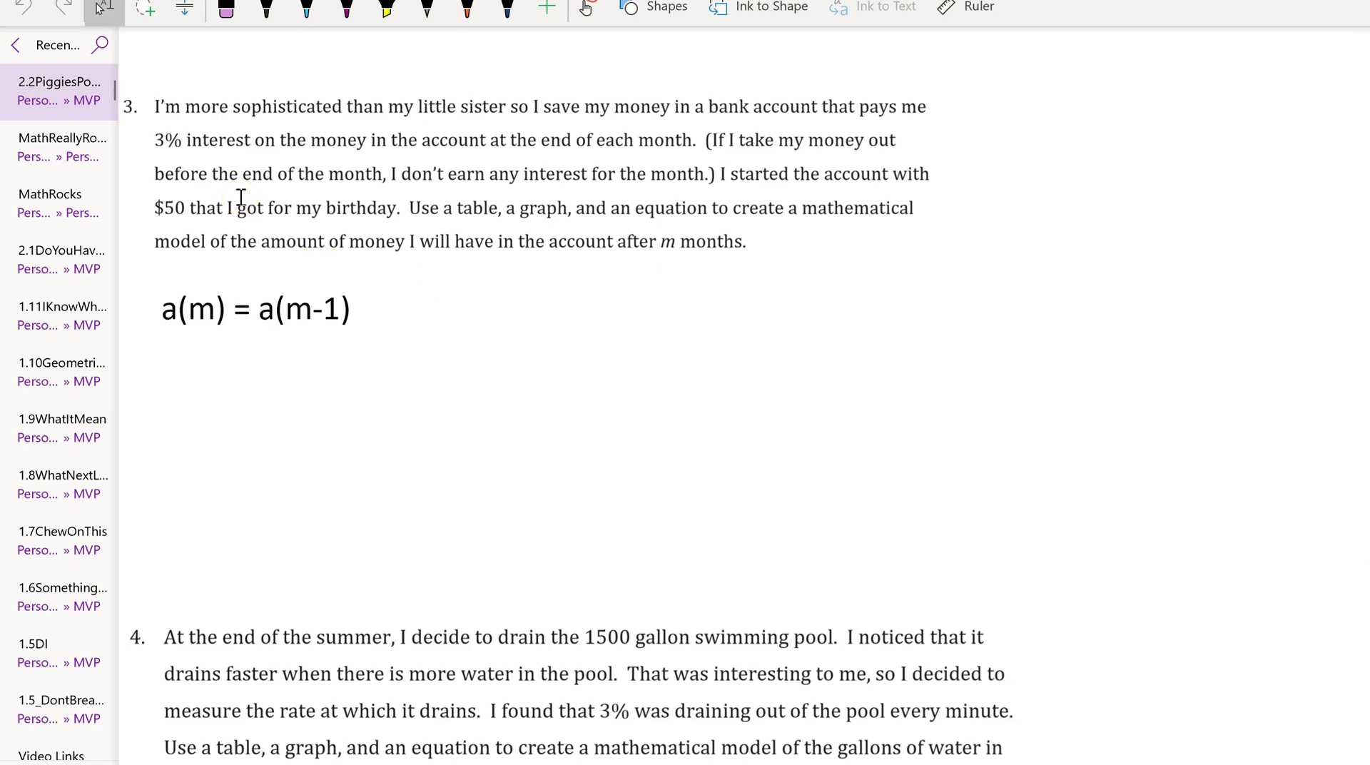
left_click(386, 8)
left_click_drag(155, 140, 243, 140)
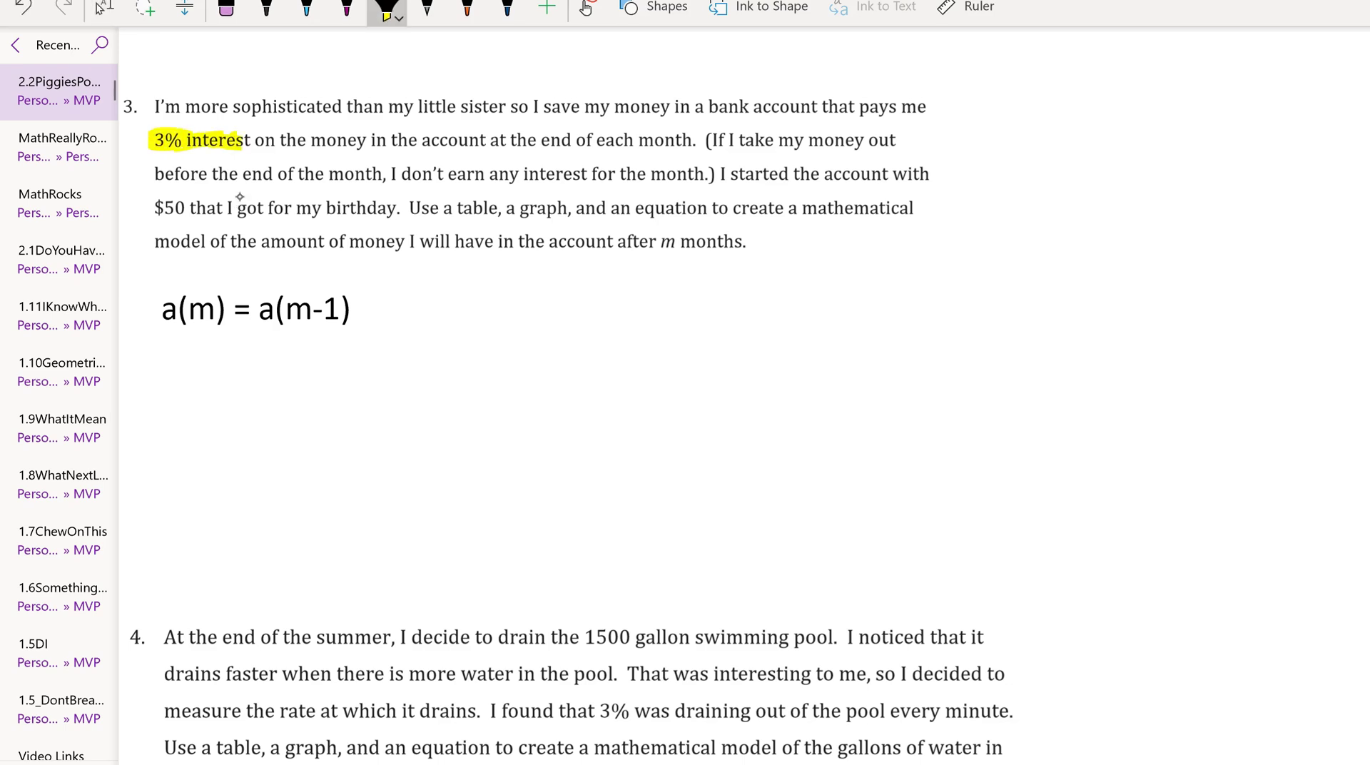
mouse_move(568, 140)
left_mouse_down()
mouse_move(535, 140)
mouse_move(673, 140)
left_mouse_up()
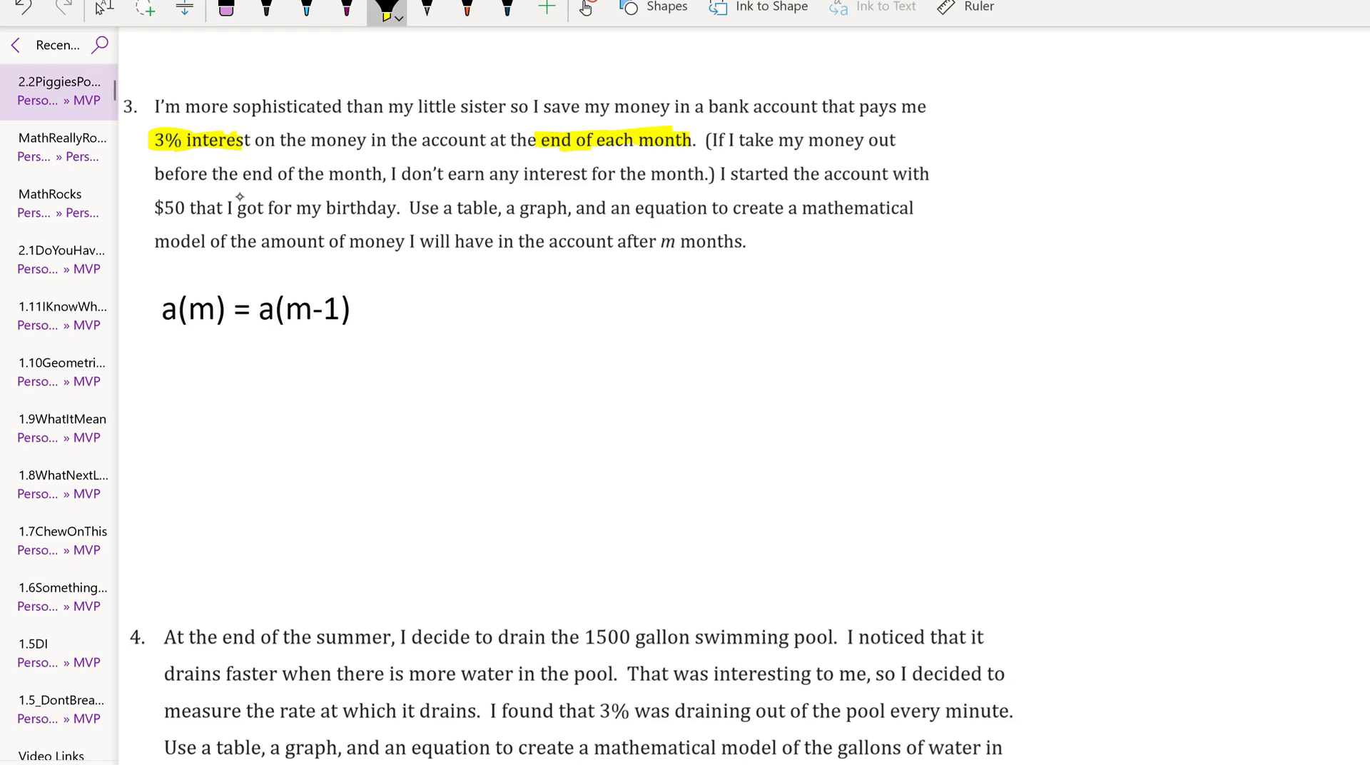
left_click_drag(149, 209, 401, 207)
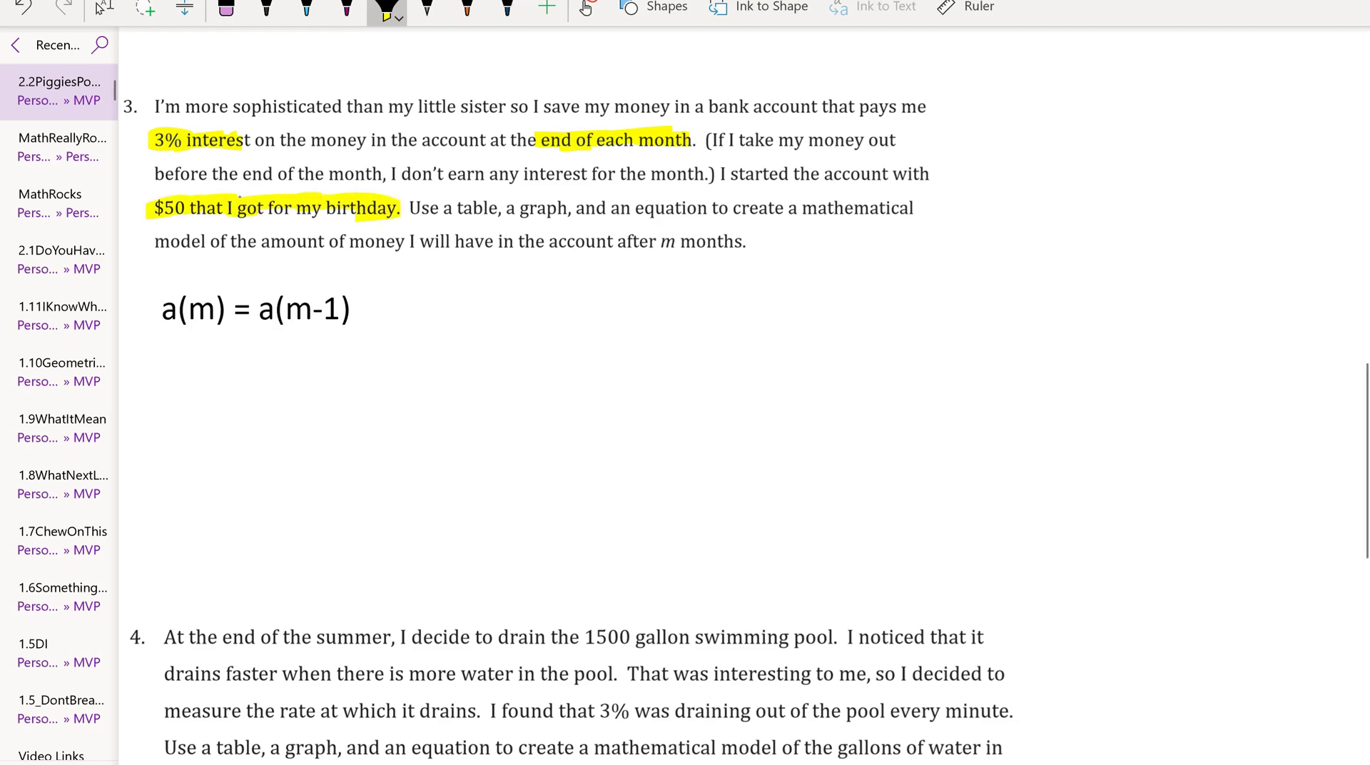
left_click(508, 8)
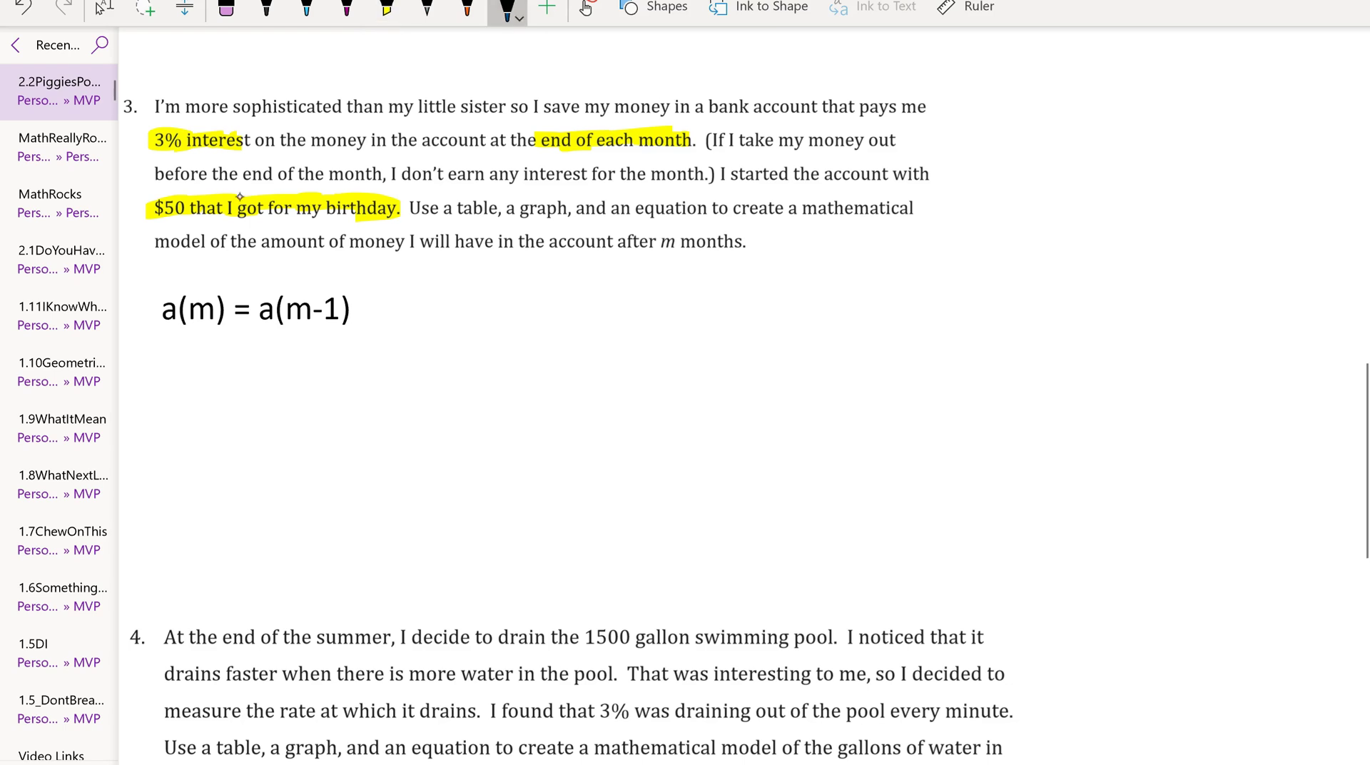
Step: Handwrite 50(0.03) + 50 in blue to the right of problem 3
mouse_move(953, 118)
left_mouse_down()
mouse_move(946, 135)
mouse_move(971, 104)
mouse_move(990, 112)
mouse_move(972, 125)
mouse_move(1000, 133)
left_mouse_up()
mouse_move(1014, 100)
left_mouse_down()
mouse_move(1035, 118)
mouse_move(1040, 100)
left_mouse_up()
left_click(1027, 120)
left_click_drag(1049, 98, 1048, 121)
mouse_move(1063, 88)
left_mouse_down()
mouse_move(1048, 122)
mouse_move(1068, 127)
mouse_move(1096, 121)
left_mouse_up()
mouse_move(1090, 110)
left_mouse_down()
mouse_move(1112, 103)
mouse_move(1121, 121)
mouse_move(1150, 92)
left_mouse_up()
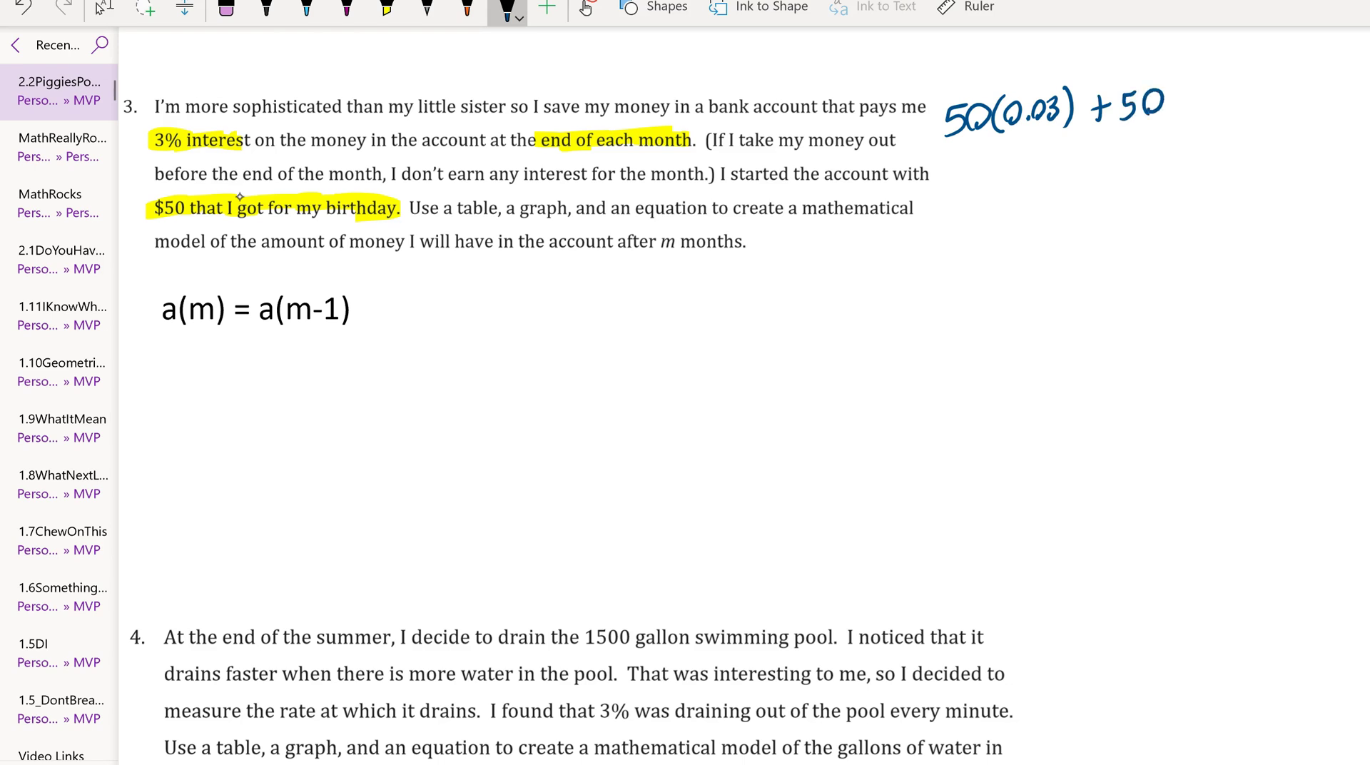
Step: Write 50(0.03+1) below it, with an arc showing the 50 factored out
mouse_move(971, 183)
left_mouse_down()
mouse_move(966, 202)
mouse_move(984, 166)
mouse_move(990, 191)
mouse_move(997, 169)
left_mouse_up()
left_click_drag(1026, 152, 1025, 209)
left_click_drag(1144, 147, 1145, 206)
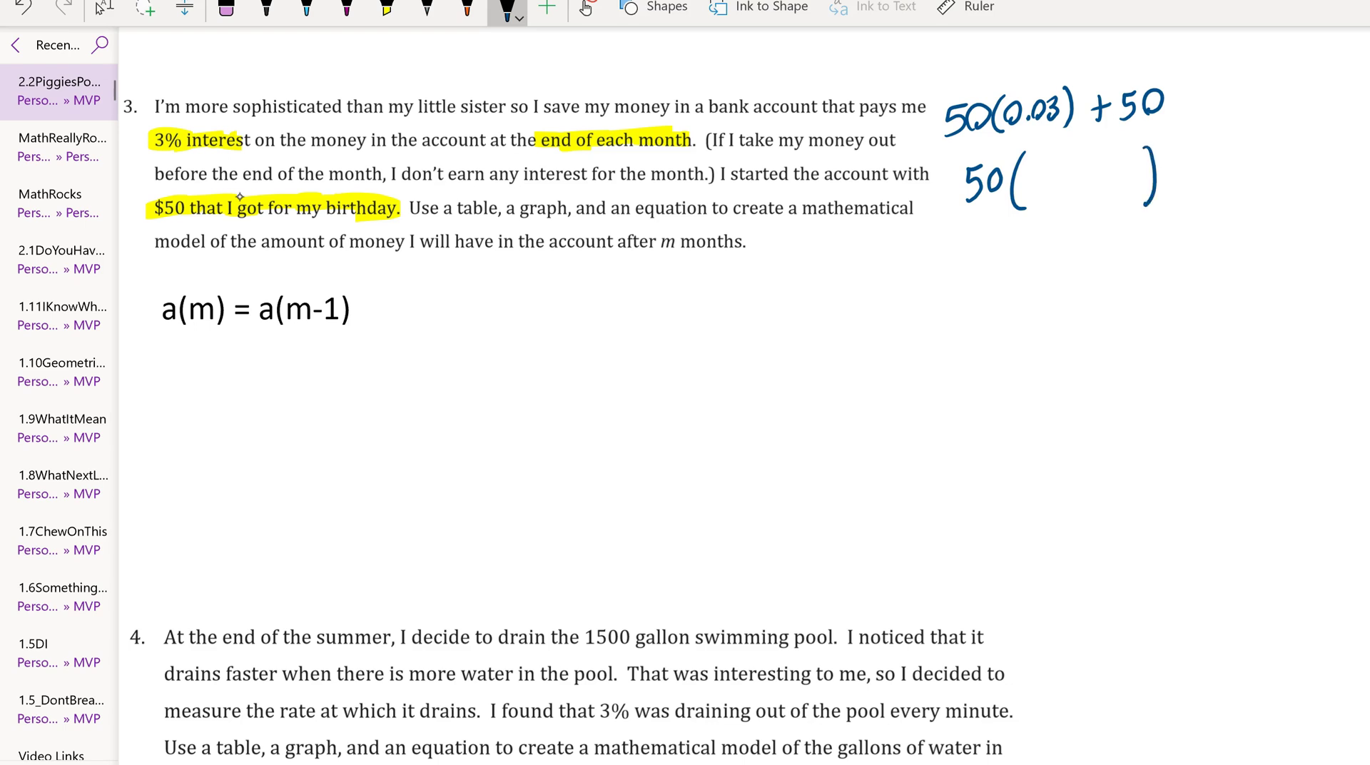
mouse_move(1040, 161)
left_mouse_down()
mouse_move(1041, 173)
mouse_move(1074, 177)
mouse_move(1069, 192)
mouse_move(1107, 174)
left_mouse_up()
left_click(1044, 184)
left_click_drag(1098, 162, 1096, 187)
left_click_drag(1121, 155, 1114, 189)
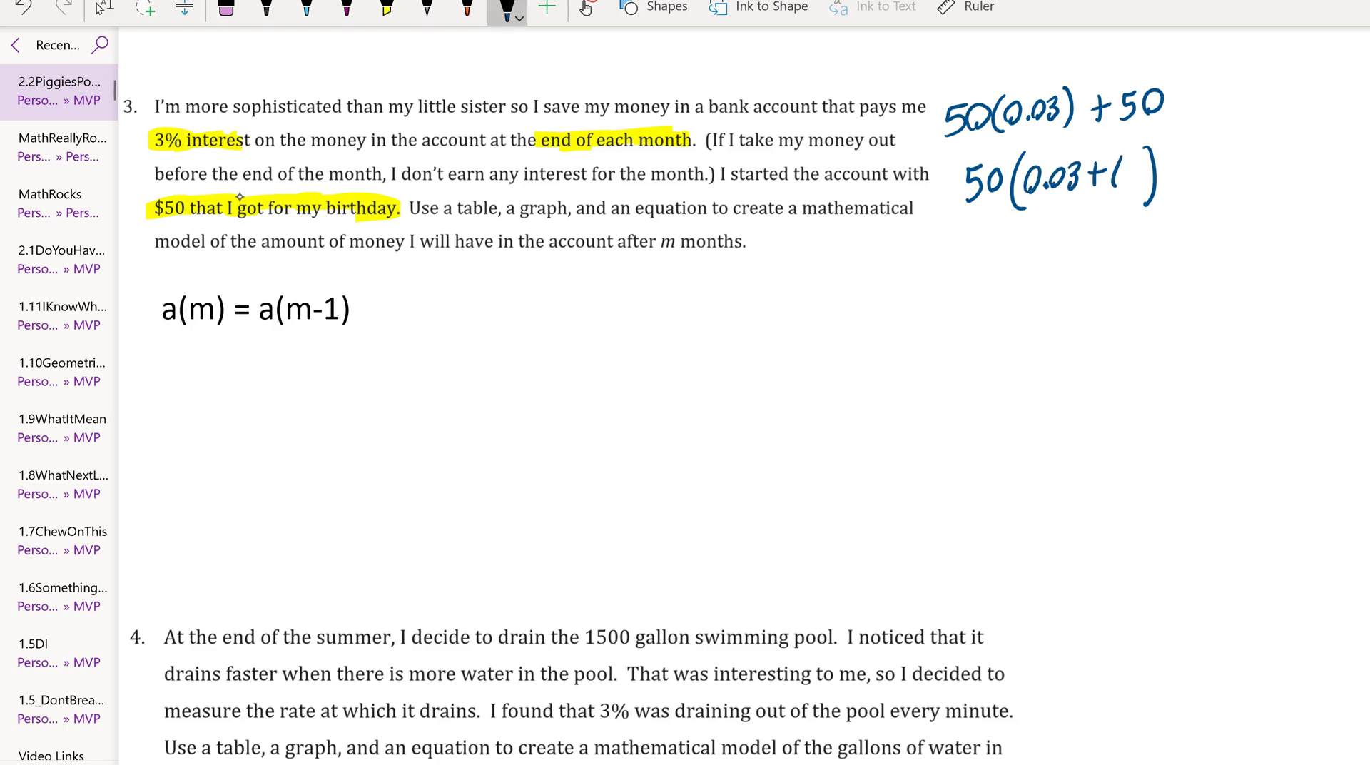
left_click_drag(1003, 147, 1112, 143)
Step: Write 50(1.03) on a third line, then return to typing
left_click_drag(999, 226, 992, 257)
mouse_move(999, 224)
left_mouse_down()
mouse_move(1025, 226)
mouse_move(1053, 260)
mouse_move(1092, 222)
mouse_move(1100, 247)
left_mouse_up()
left_click(1075, 244)
left_click_drag(1121, 209, 1119, 254)
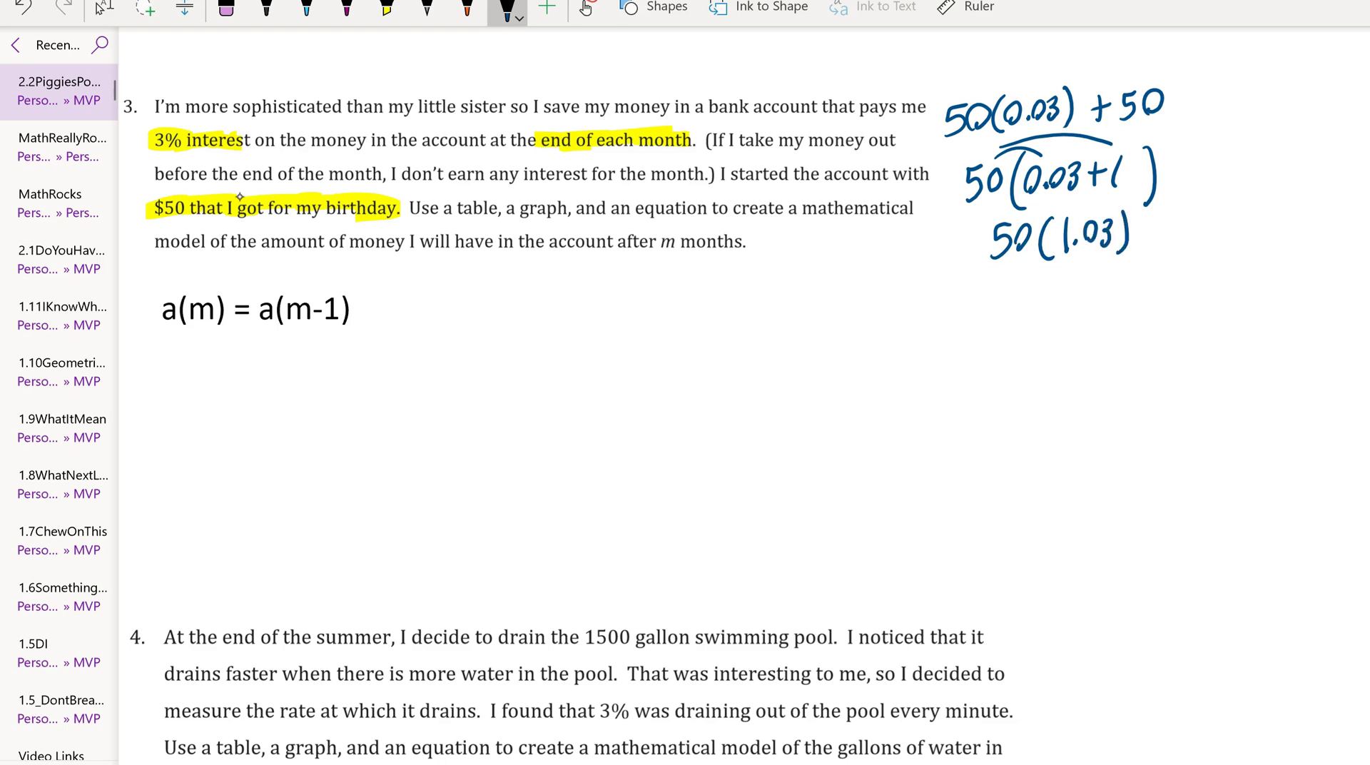
left_click(103, 7)
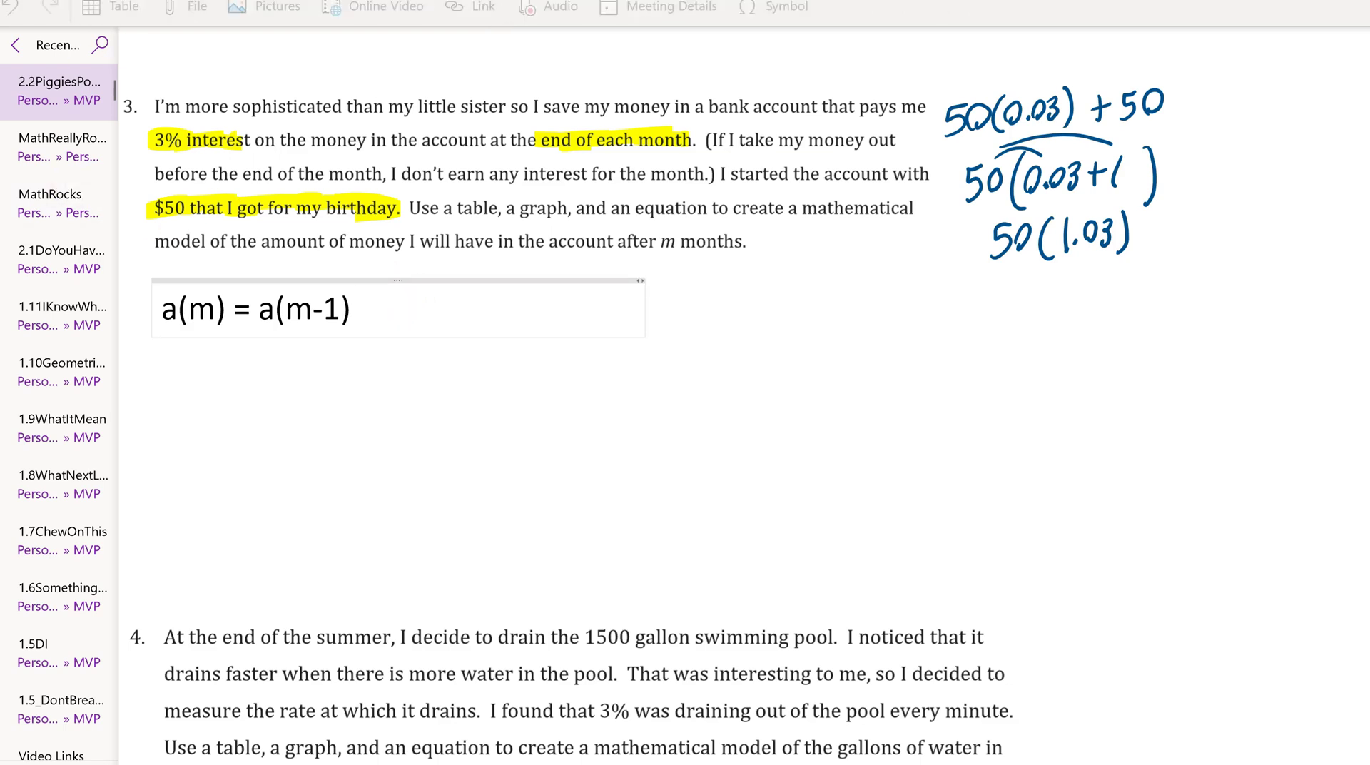
Step: Complete the piggy-bank rule as a(m) = a(m-1) • 1.03; a(0) = 50
left_click(781, 11)
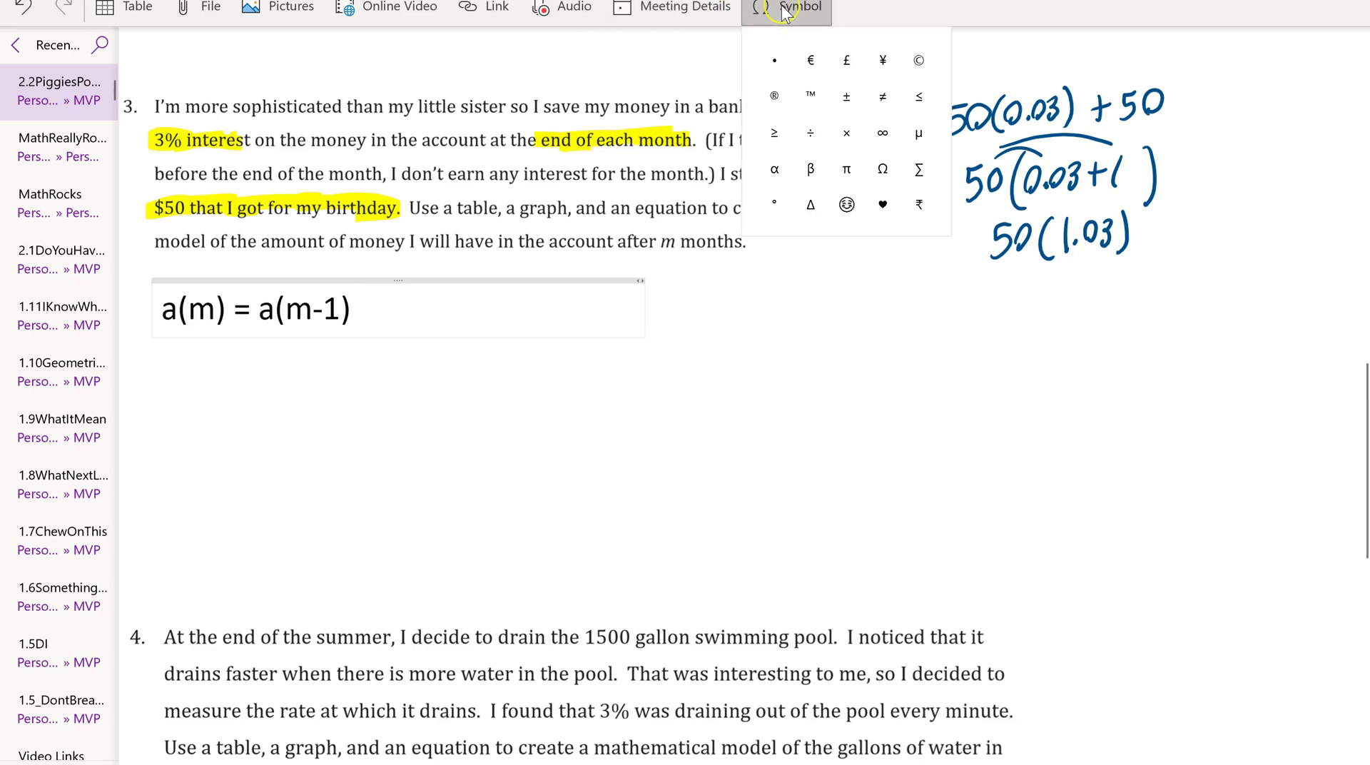
left_click(775, 60)
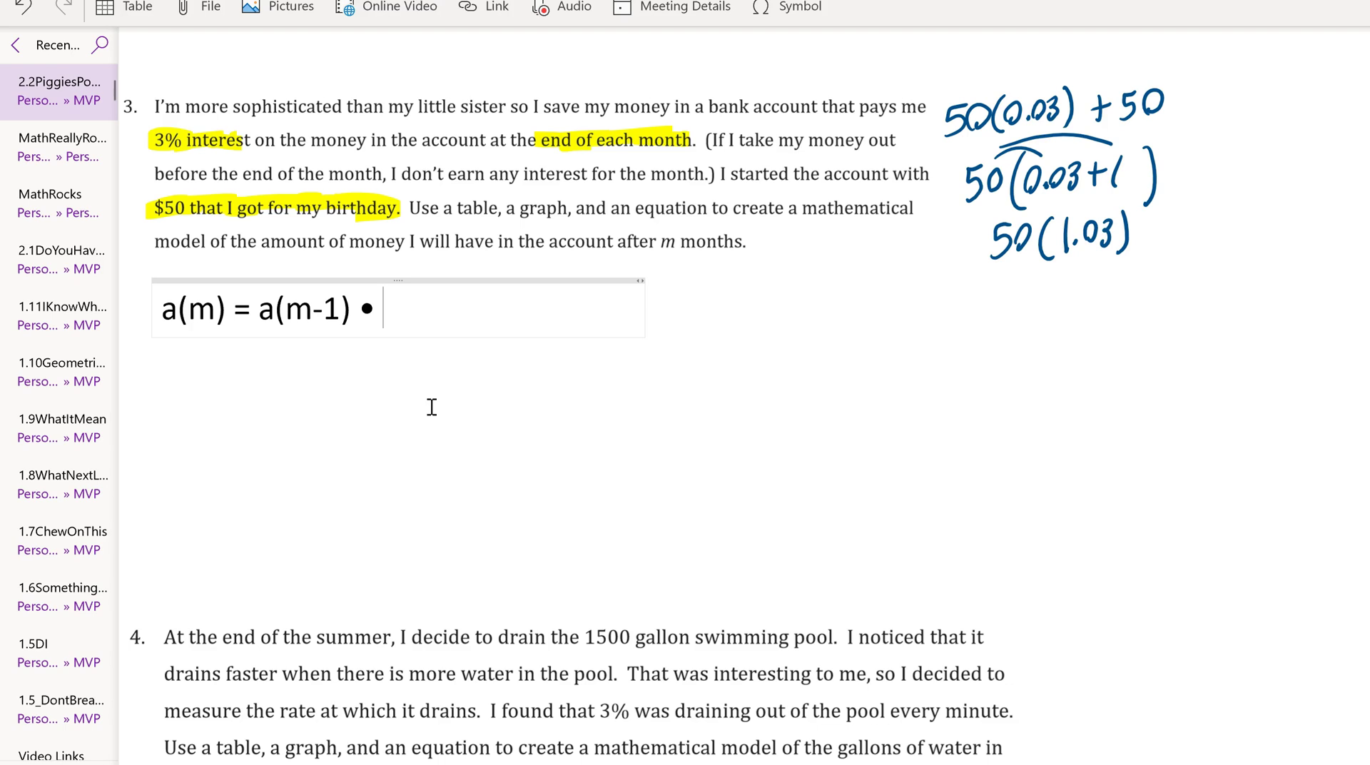
left_click(443, 421)
type("1.03;")
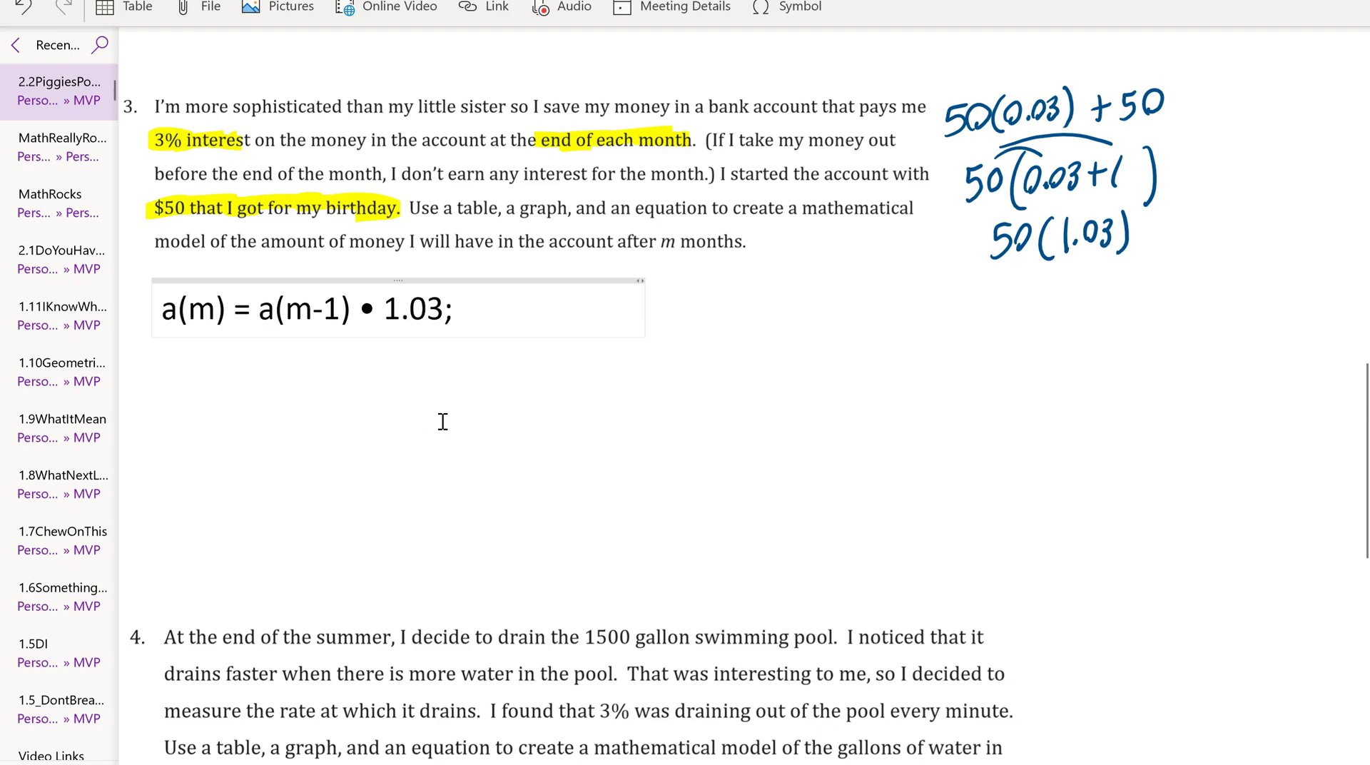
type(" a(0) = 5")
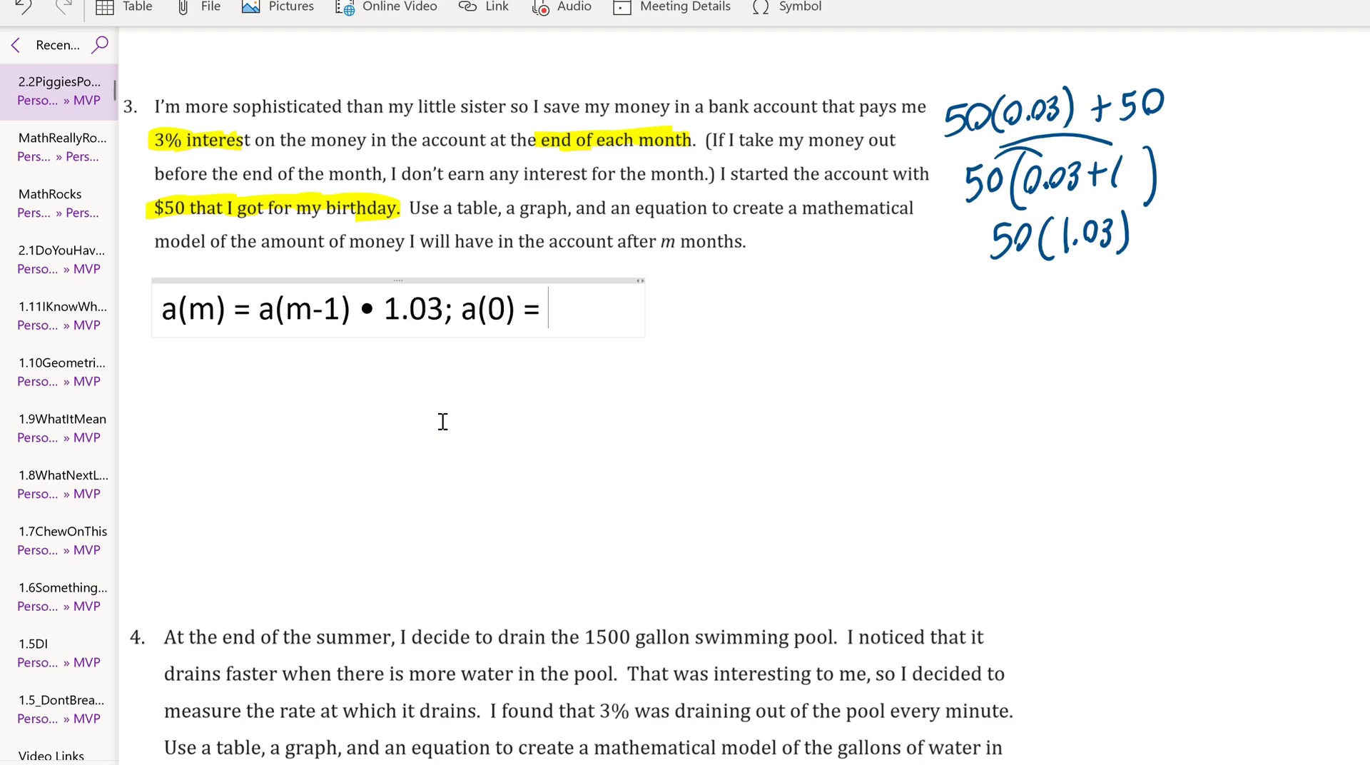
type("0")
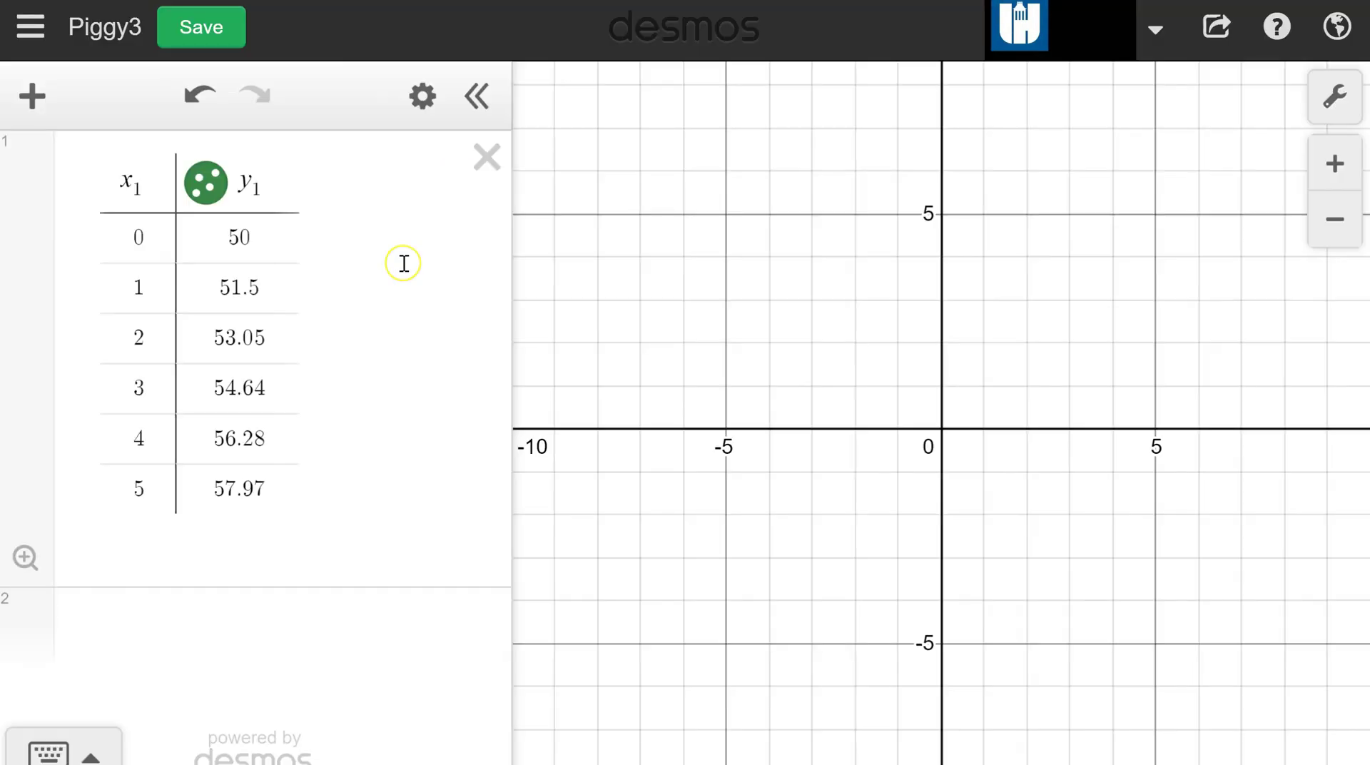
Step: Review the Piggy3 table values from 50, then zoom out to about ±40 and pan toward the points
left_click(258, 245)
left_click(259, 244)
left_click(268, 290)
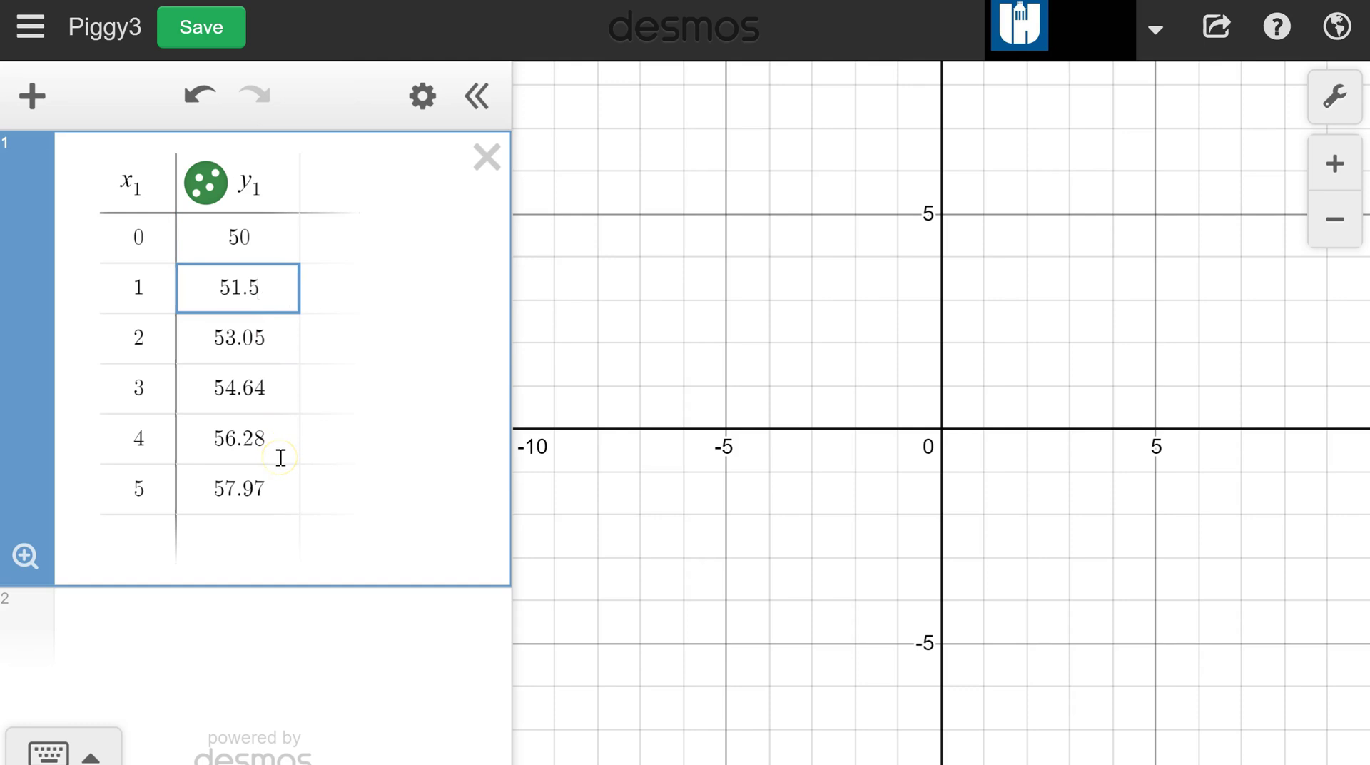
left_click(1326, 223)
left_click(1326, 229)
left_click(1324, 225)
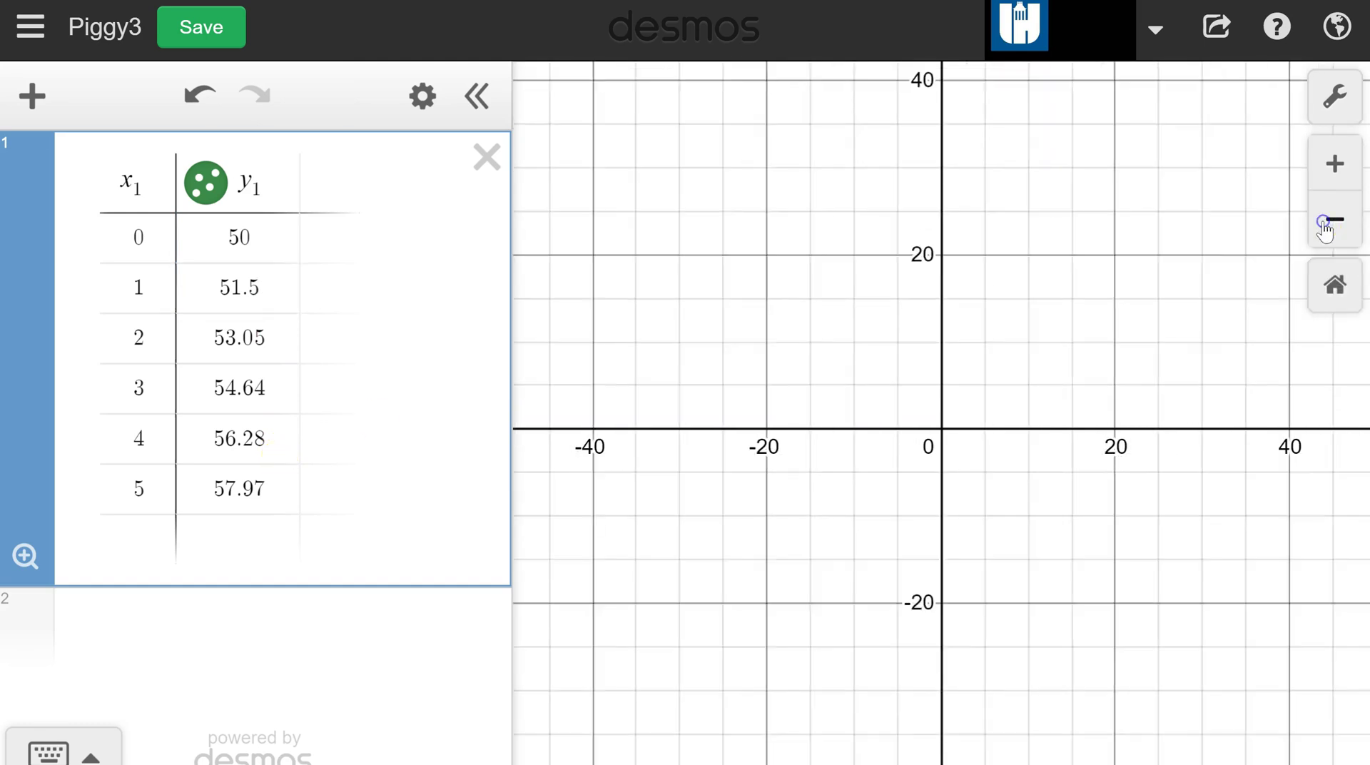
left_click_drag(1150, 220, 754, 312)
left_click(557, 243)
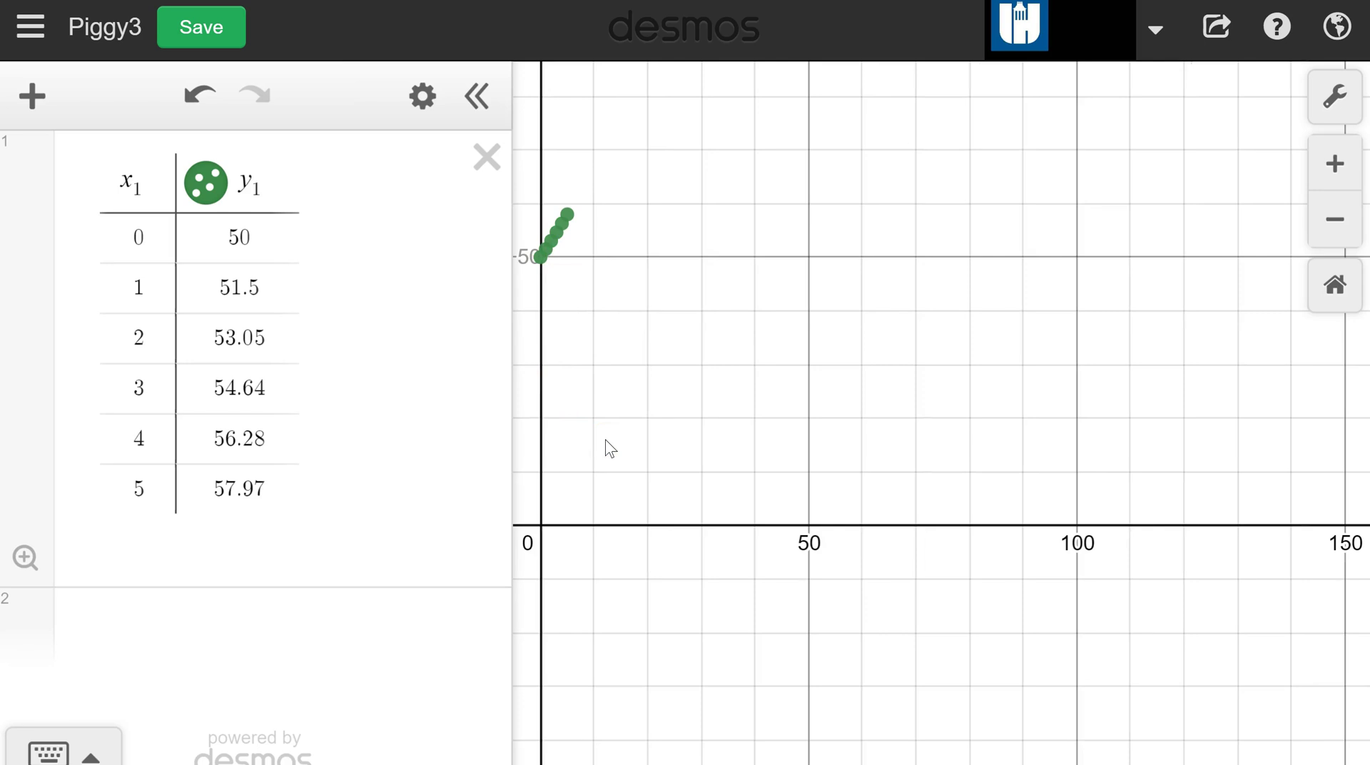
left_click(548, 287)
Step: Zoom in and center the view on the six points rising from 50 to 57.97
left_click(1336, 164)
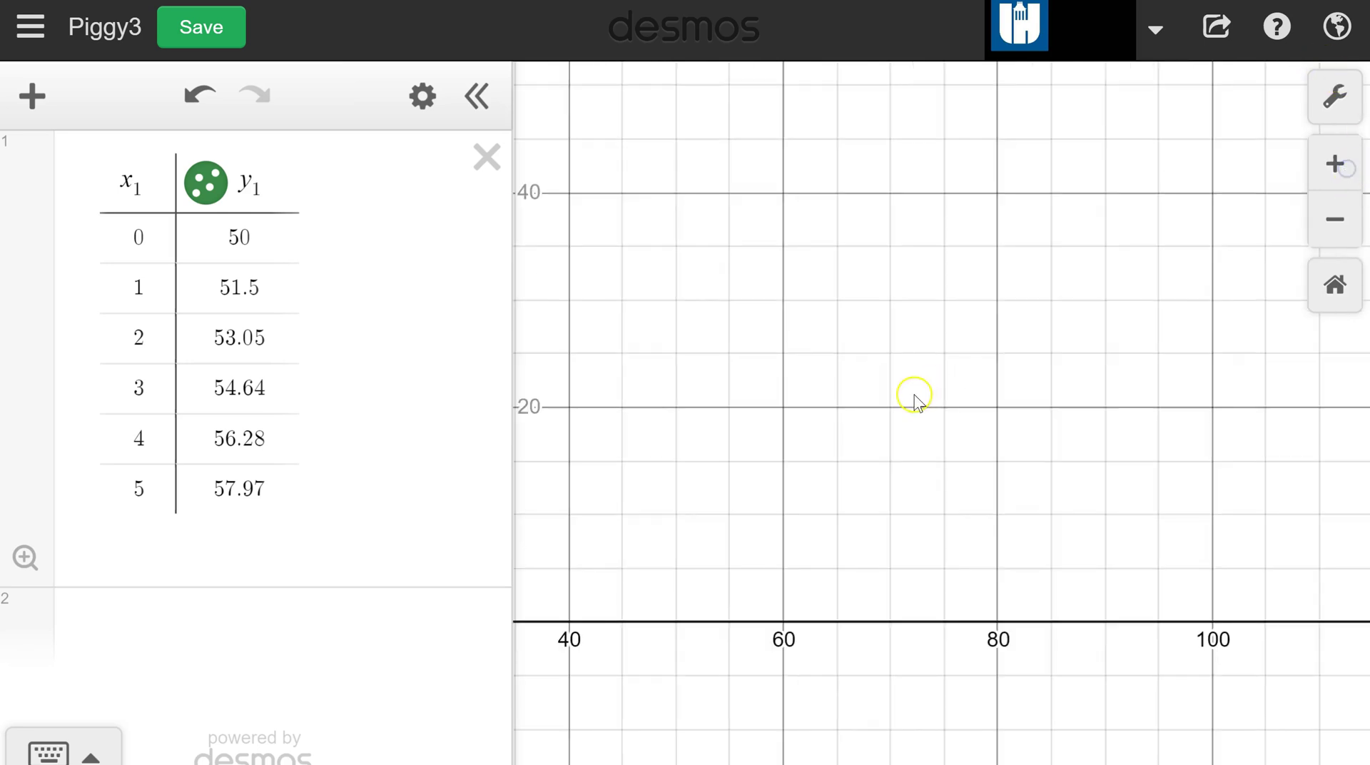
left_click_drag(805, 450, 1235, 558)
left_click(903, 512)
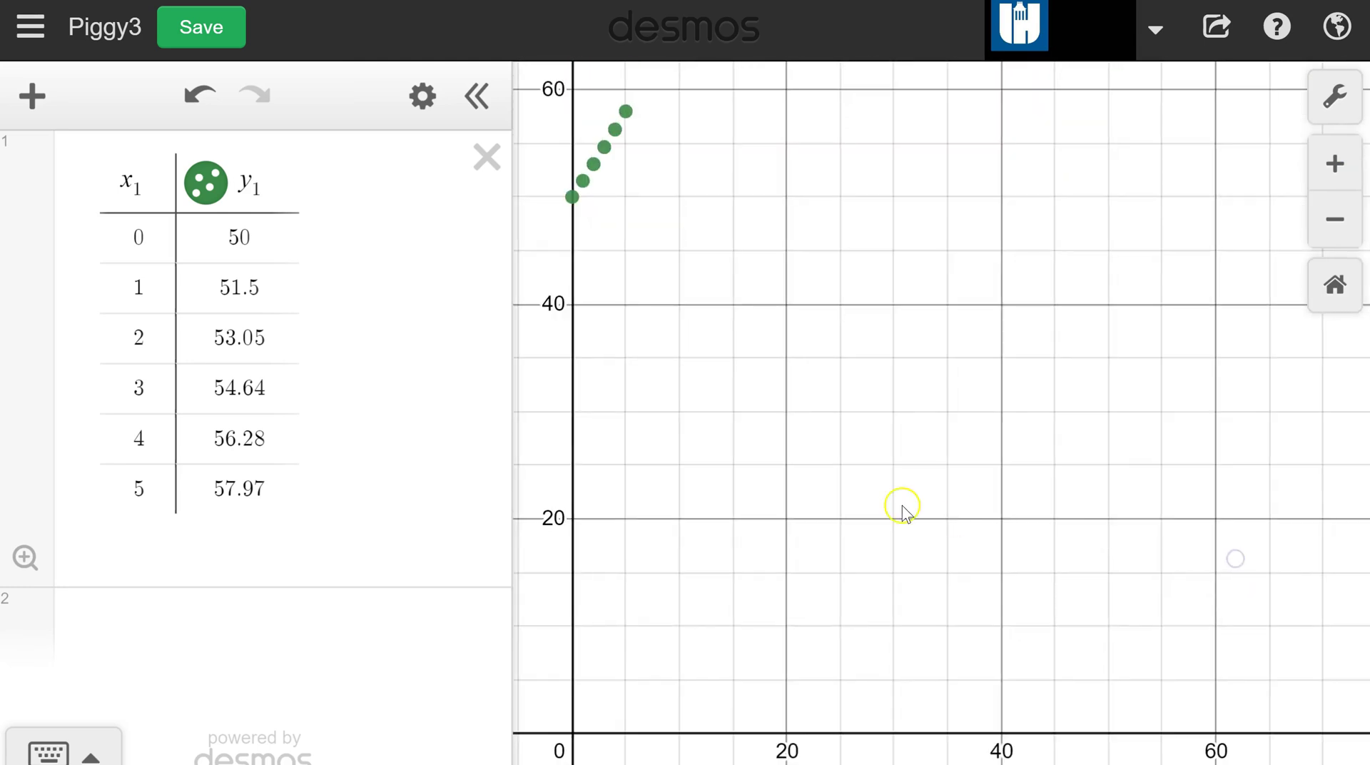
left_click(483, 600)
left_click(1335, 164)
left_click_drag(927, 207, 1325, 464)
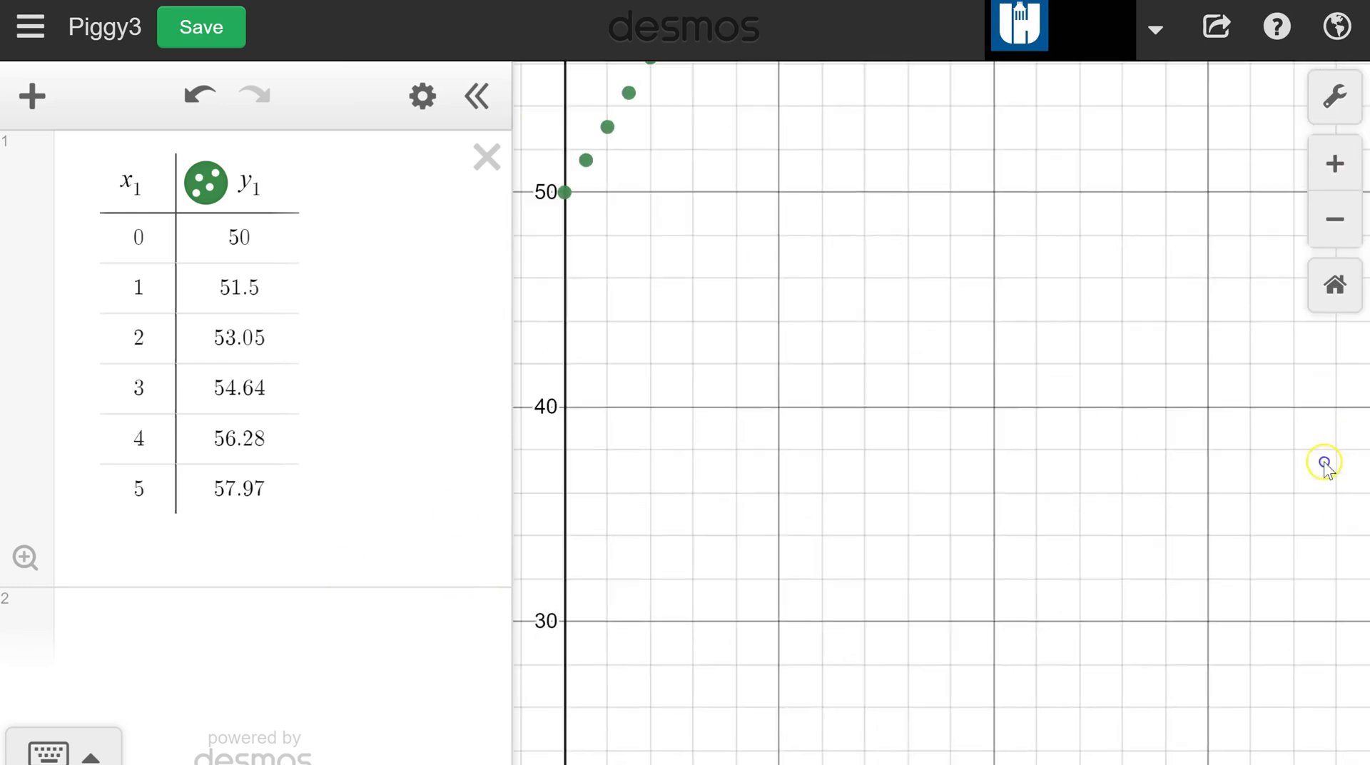
left_click_drag(1000, 373, 956, 473)
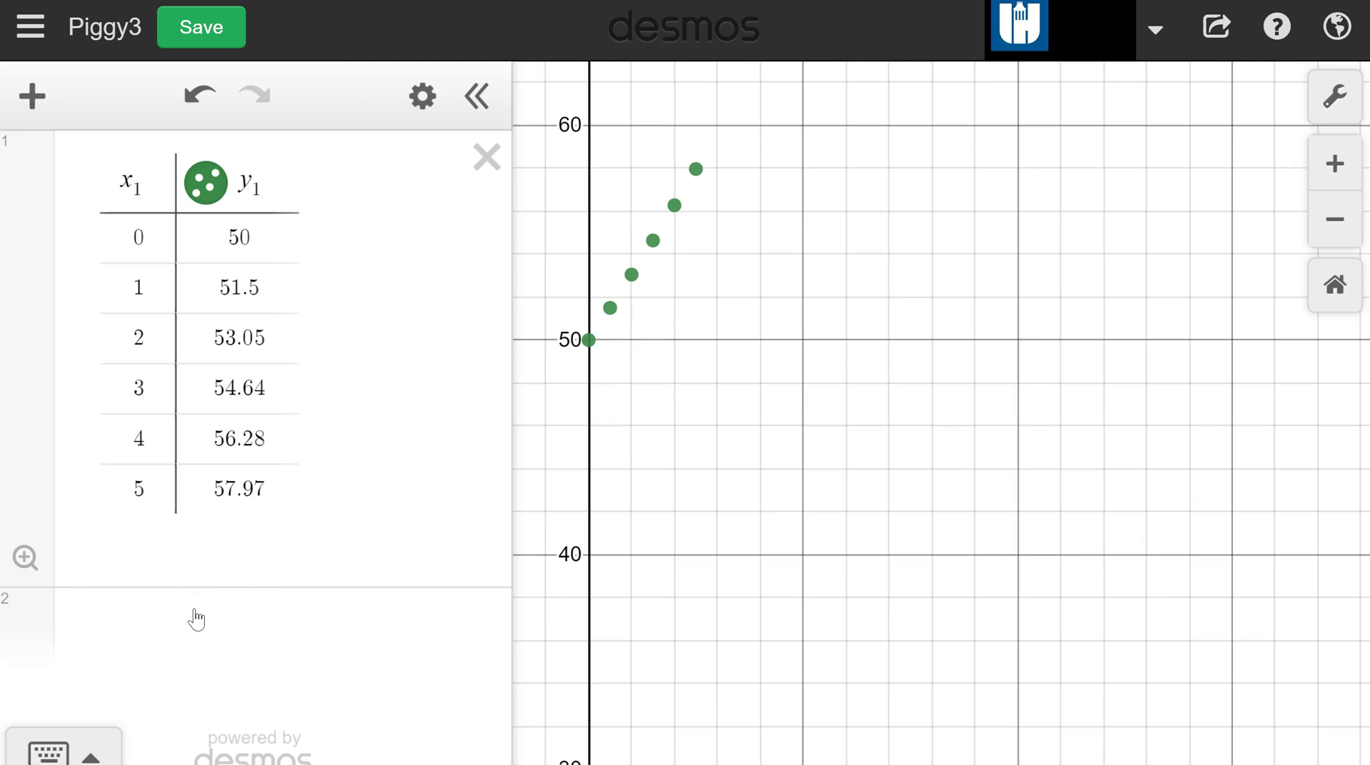
Step: Graph a(m) = 50(1.03)^m and trace the curve to the point (6, 59.703)
left_click(162, 628)
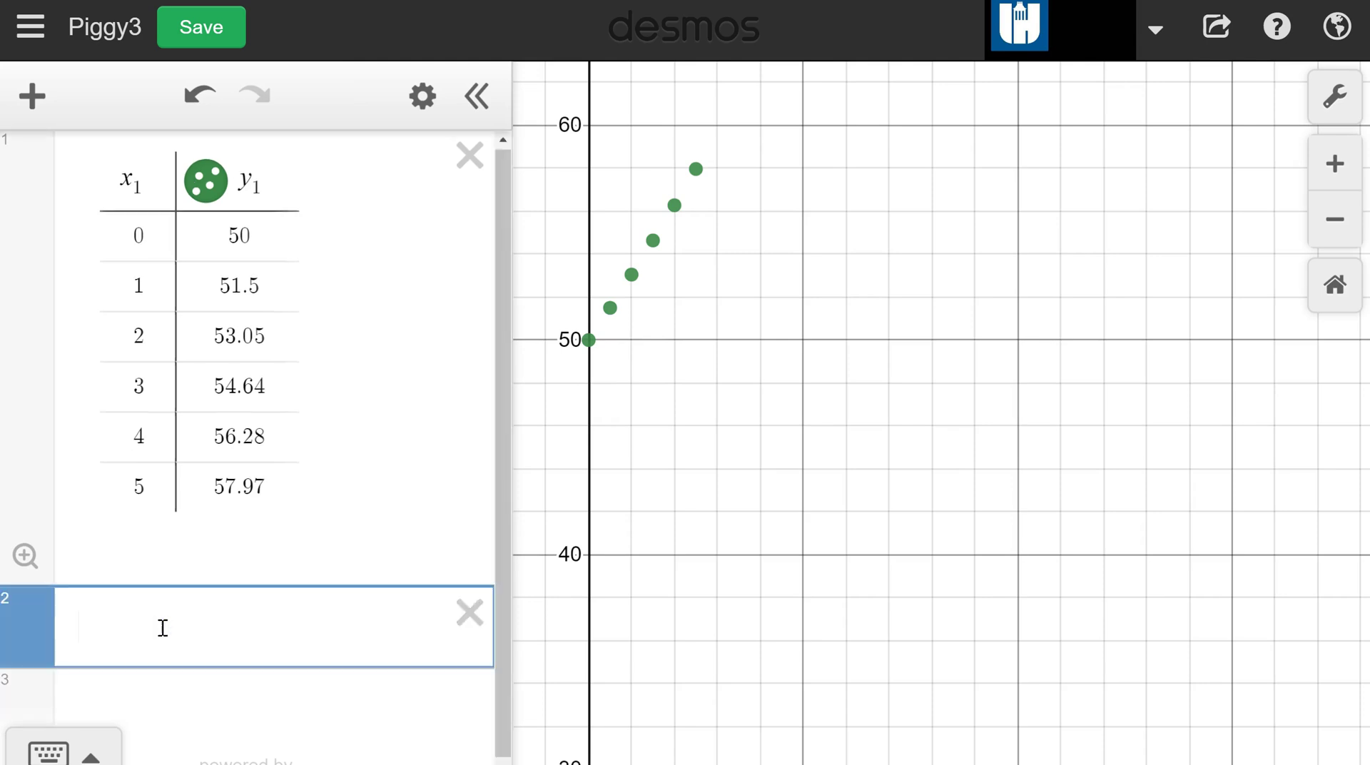
type("a(m) ")
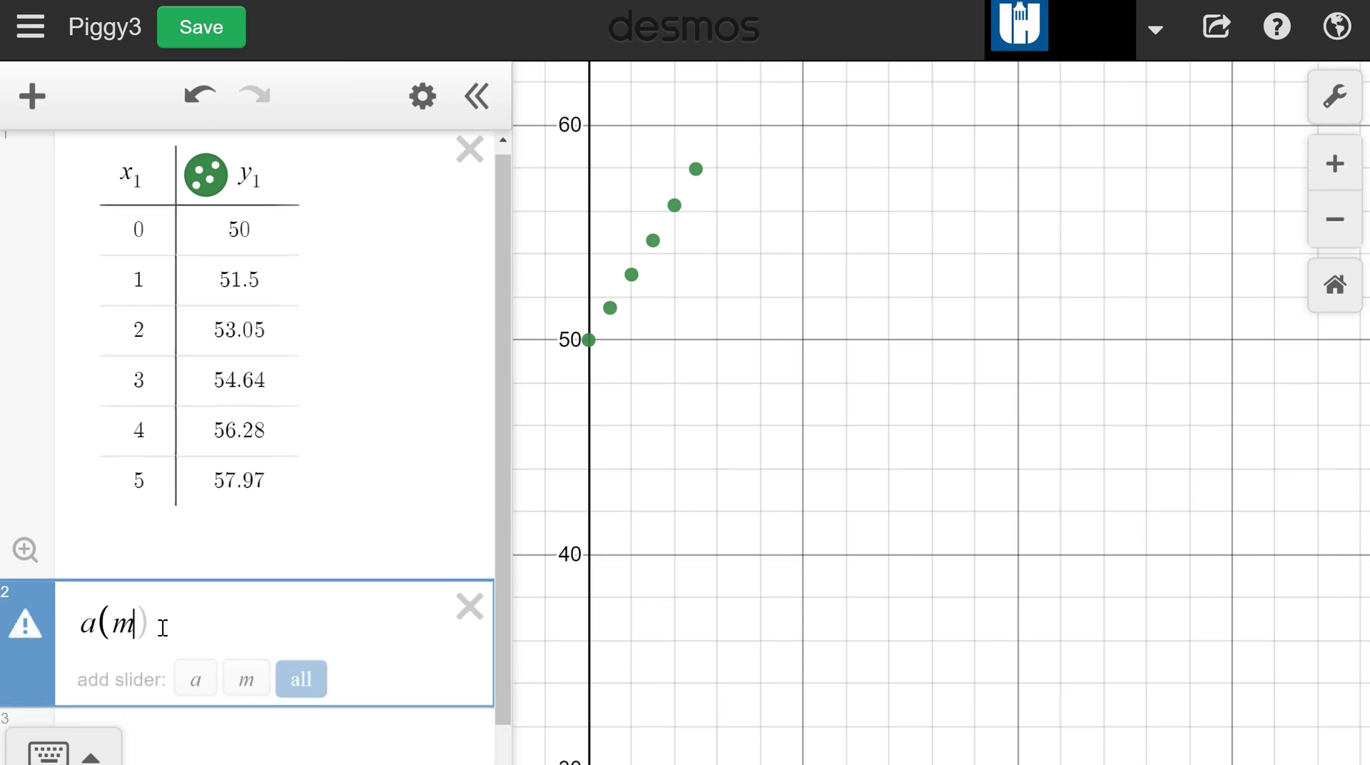
type("= ")
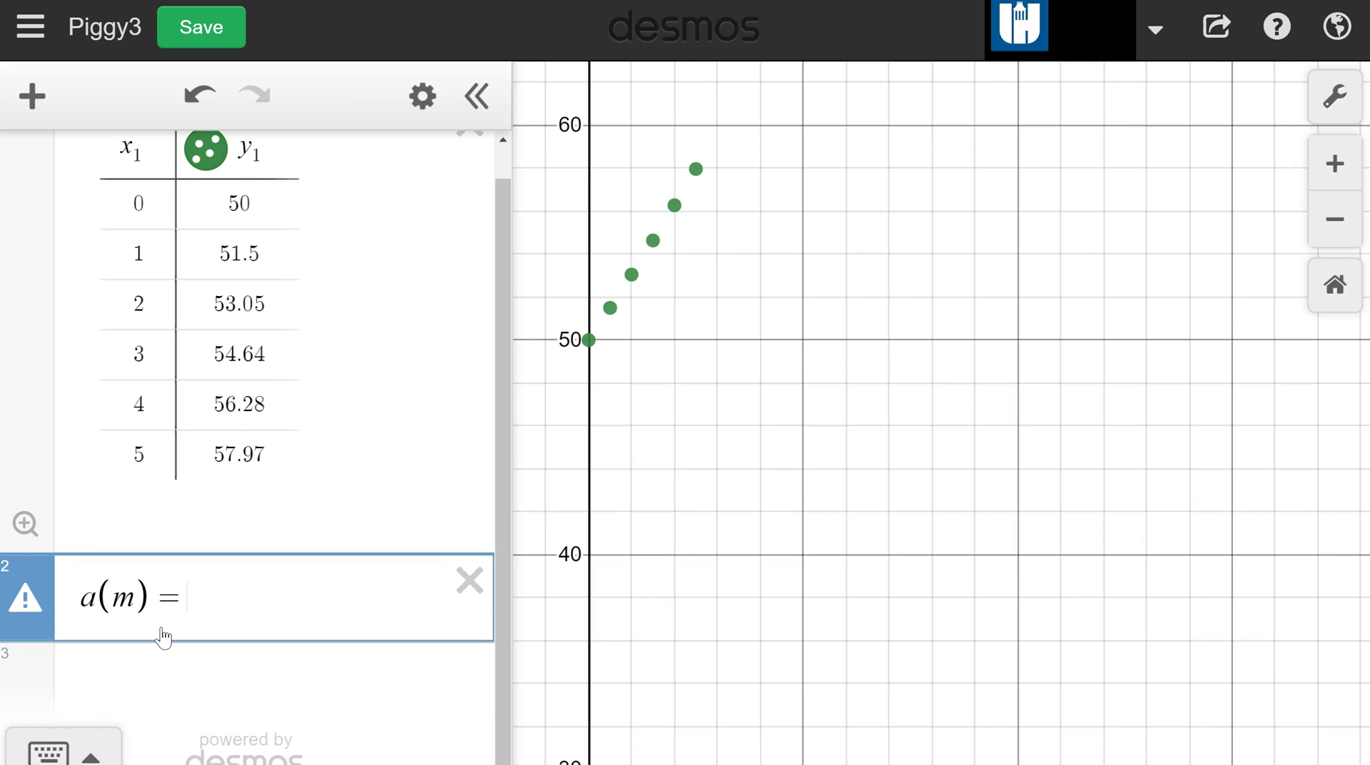
type("50")
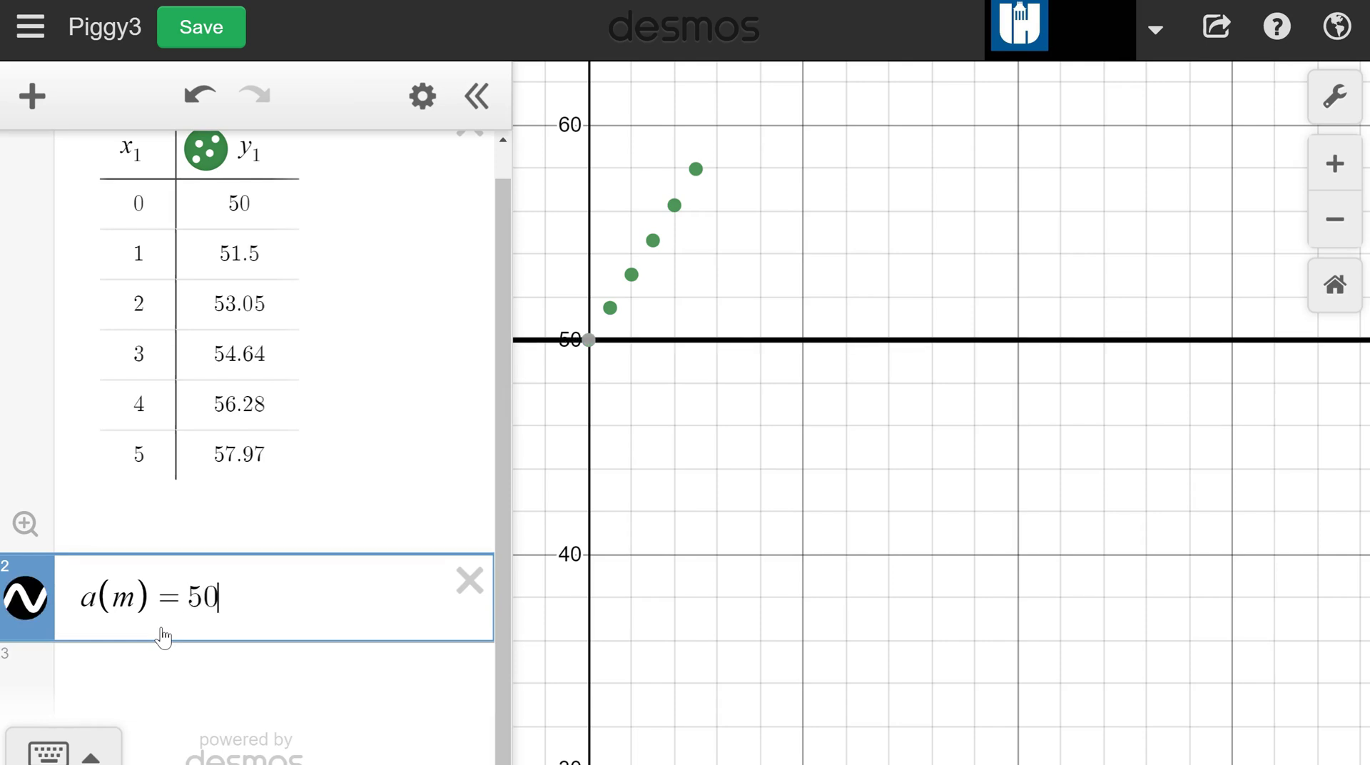
type("(")
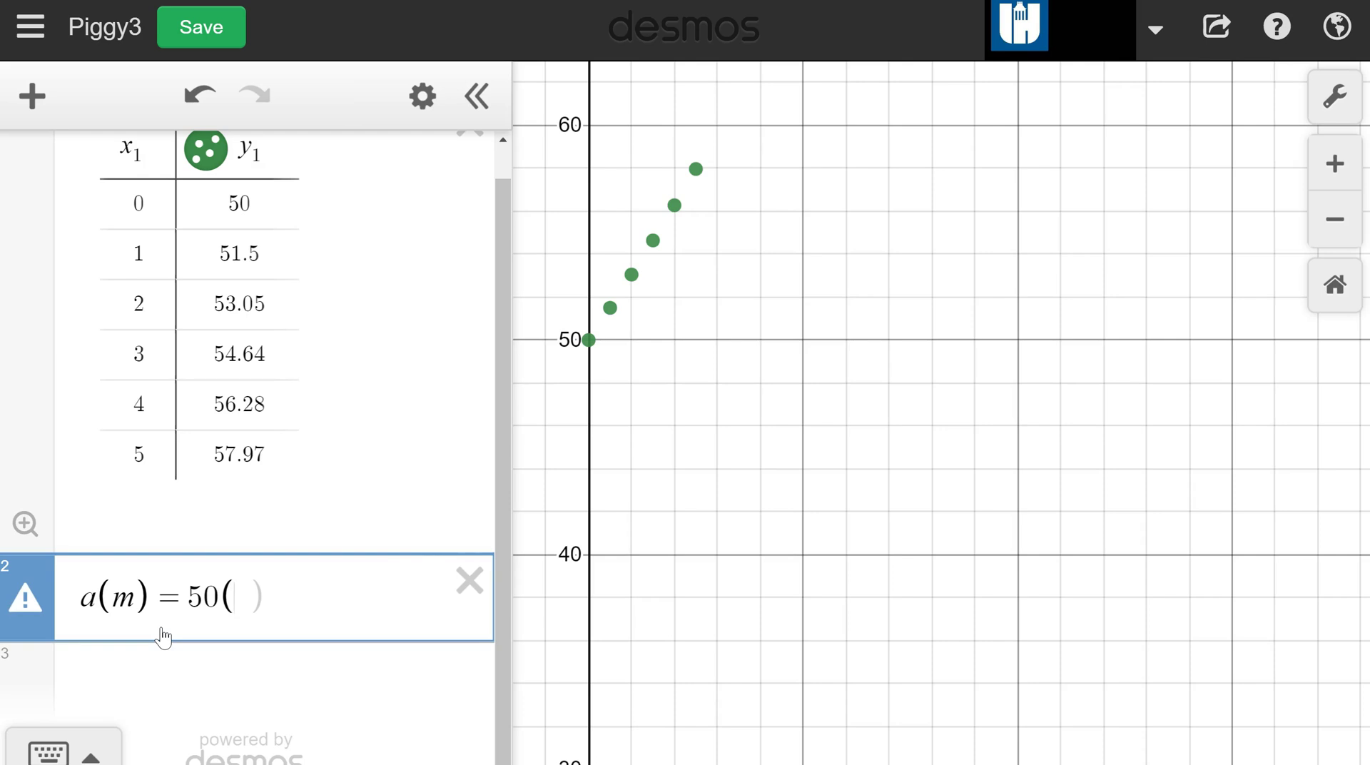
type("1.03")
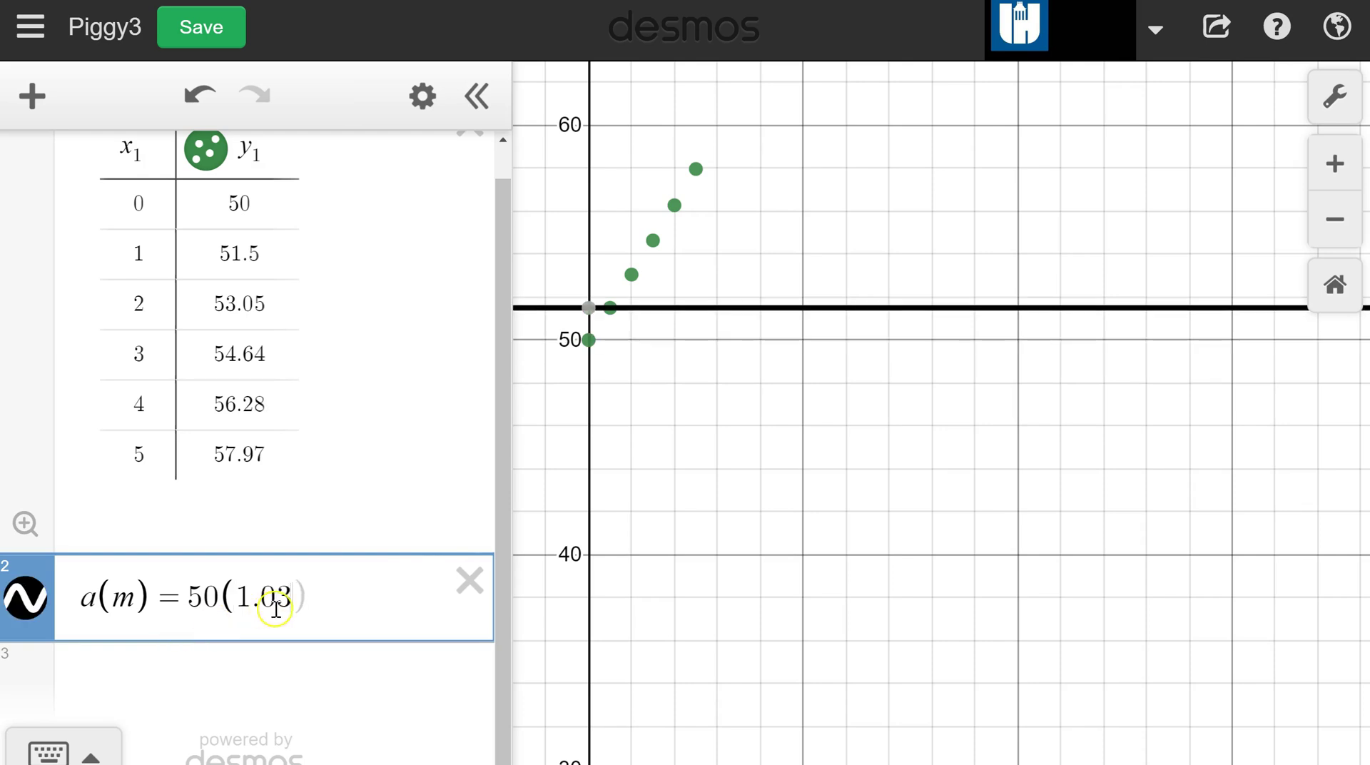
left_click(316, 603)
type("^")
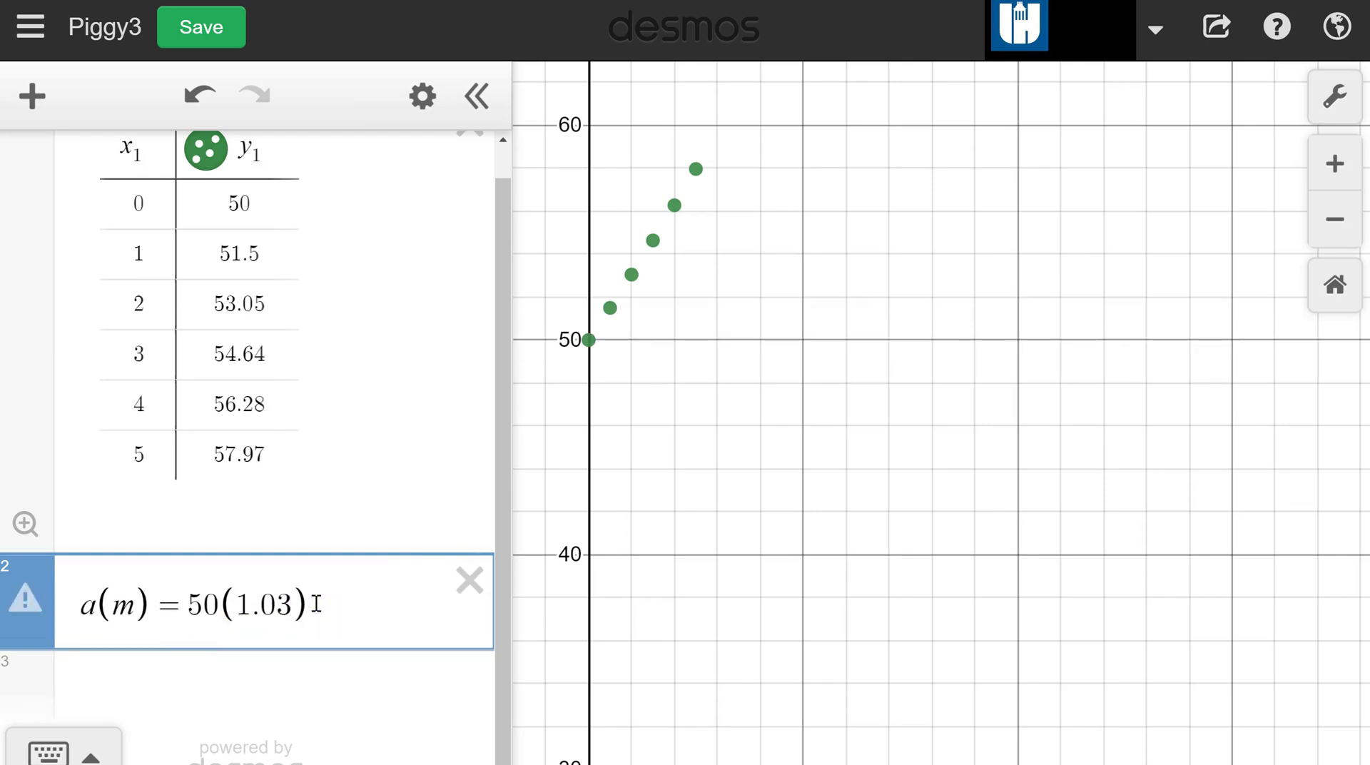
type("m")
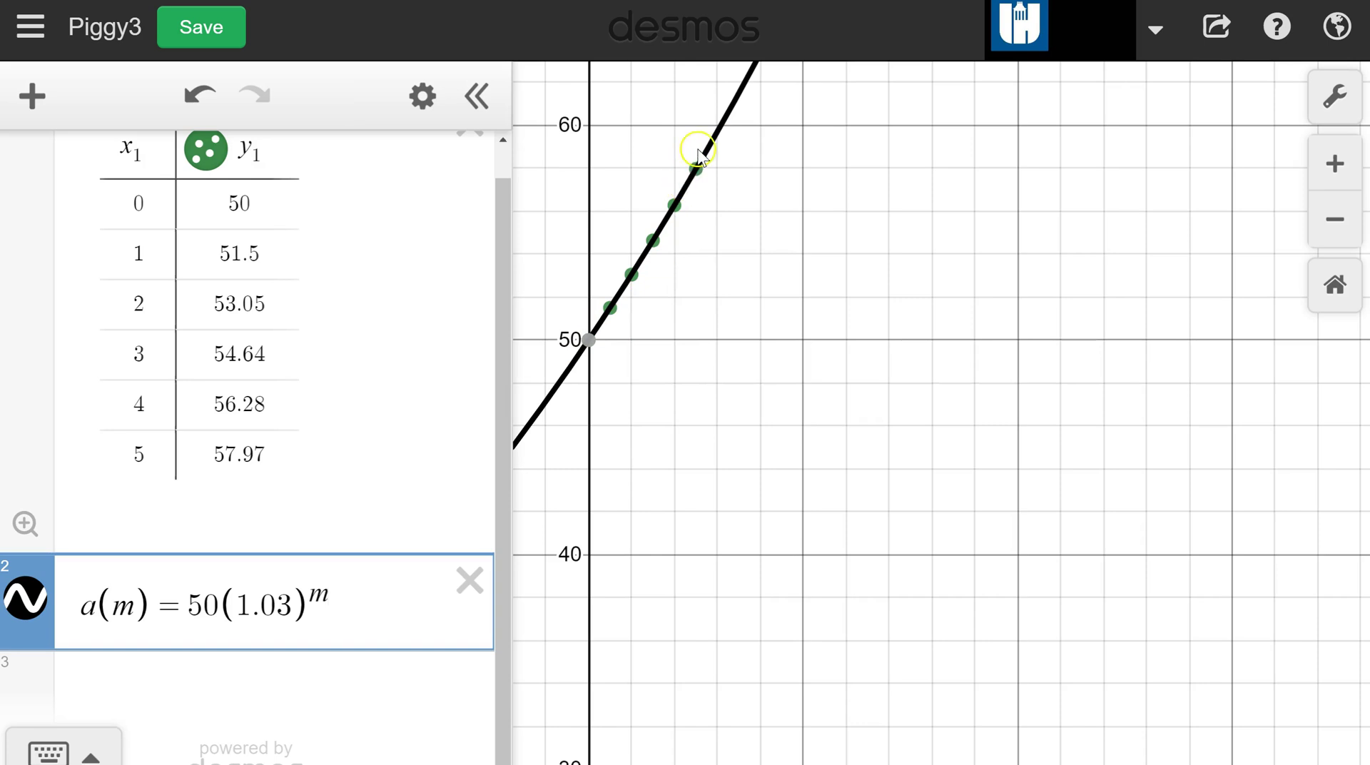
left_click(718, 126)
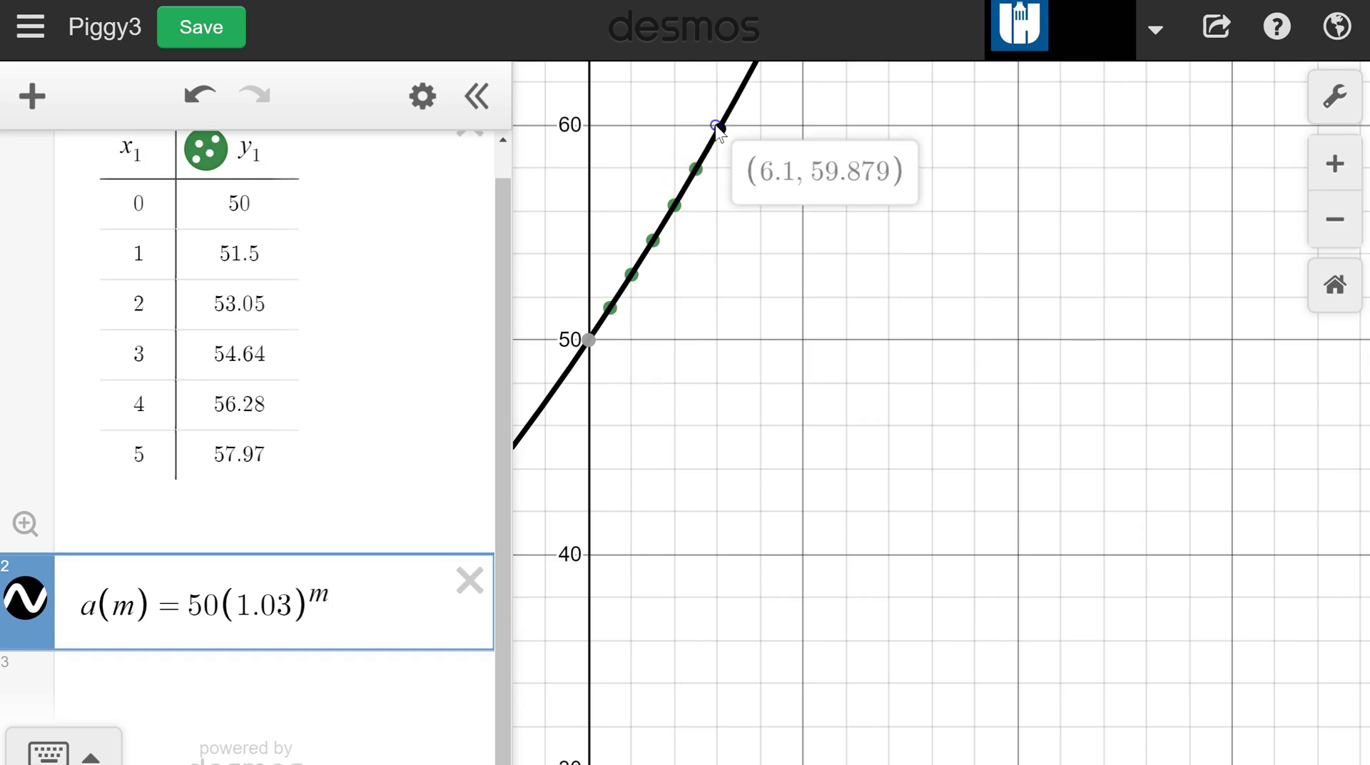
left_click_drag(717, 127, 717, 131)
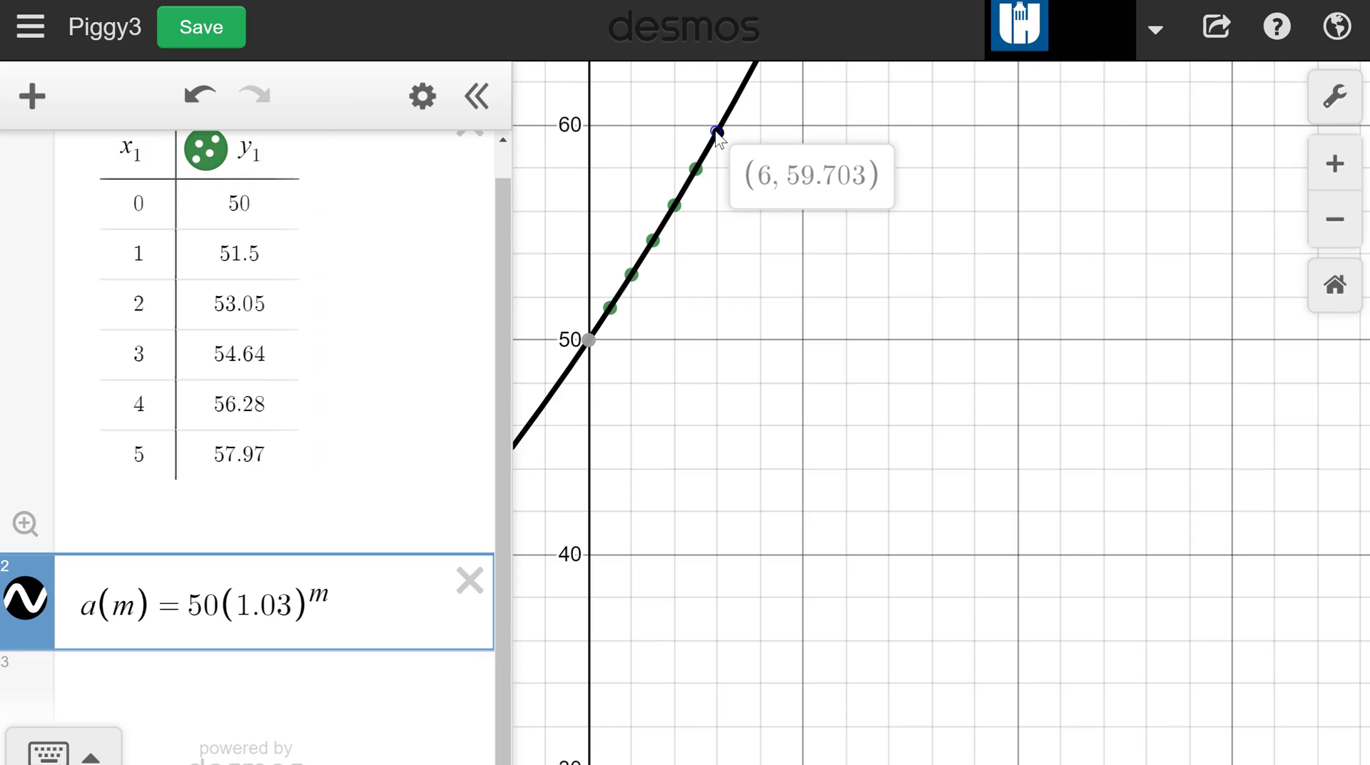
Step: Compare Piggy3's a(m) curve with Piggy1's p(n) = 5 + 3n line, zoom out, and return to OneNote
left_click(36, 603)
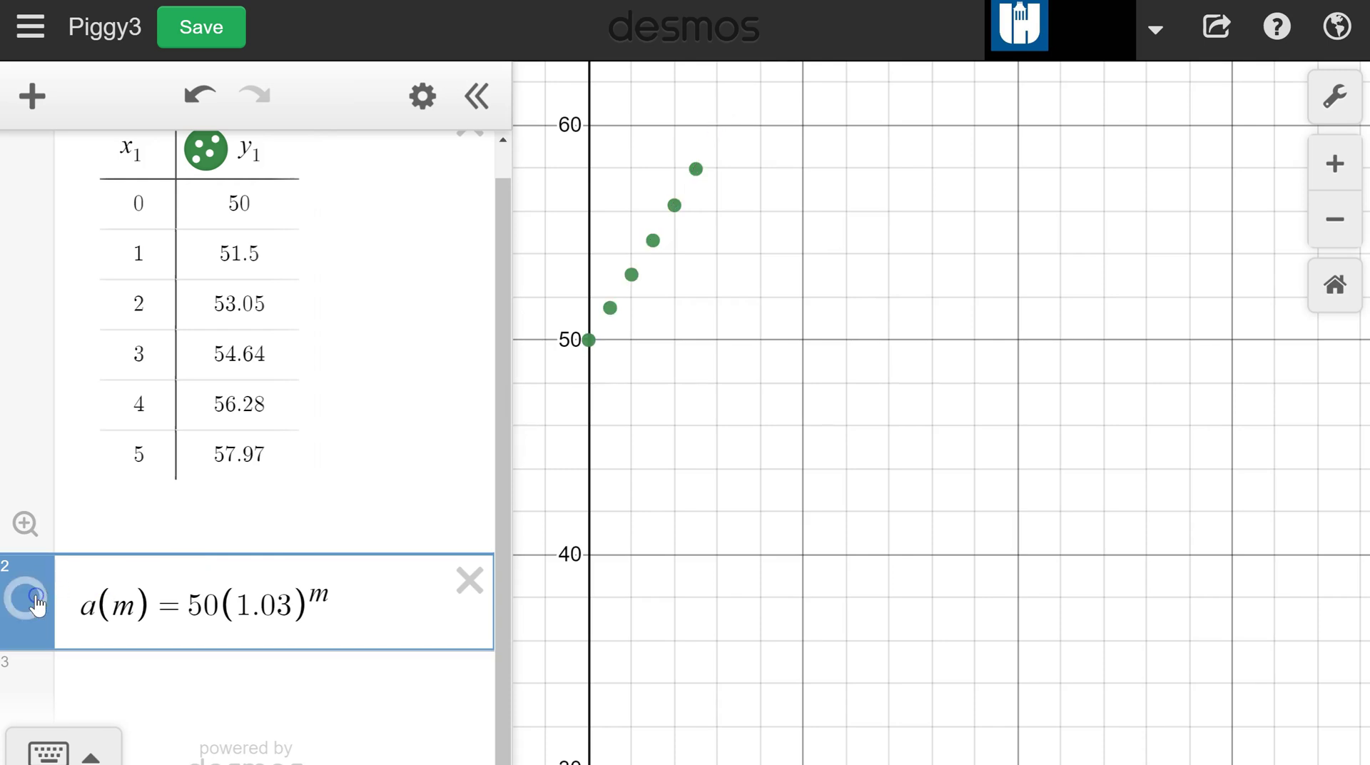
left_click(280, 714)
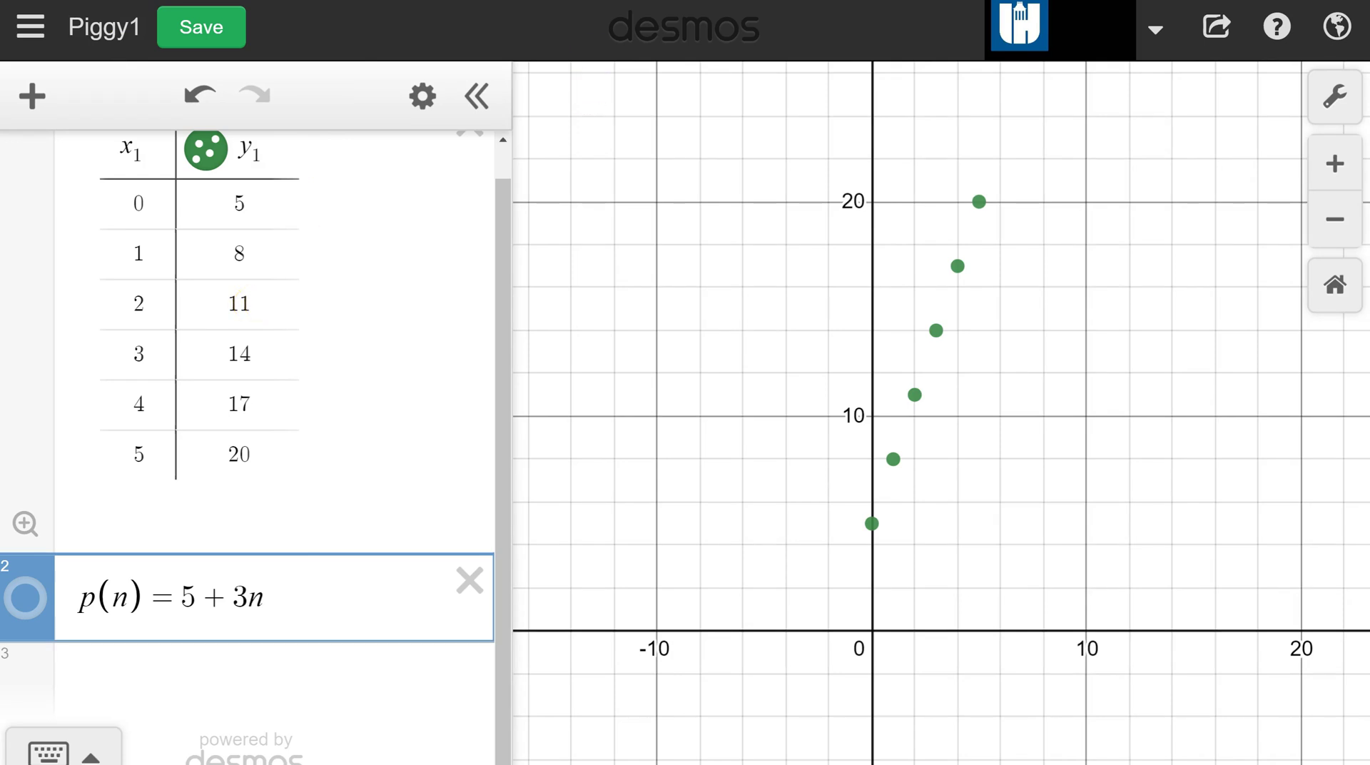
left_click(25, 597)
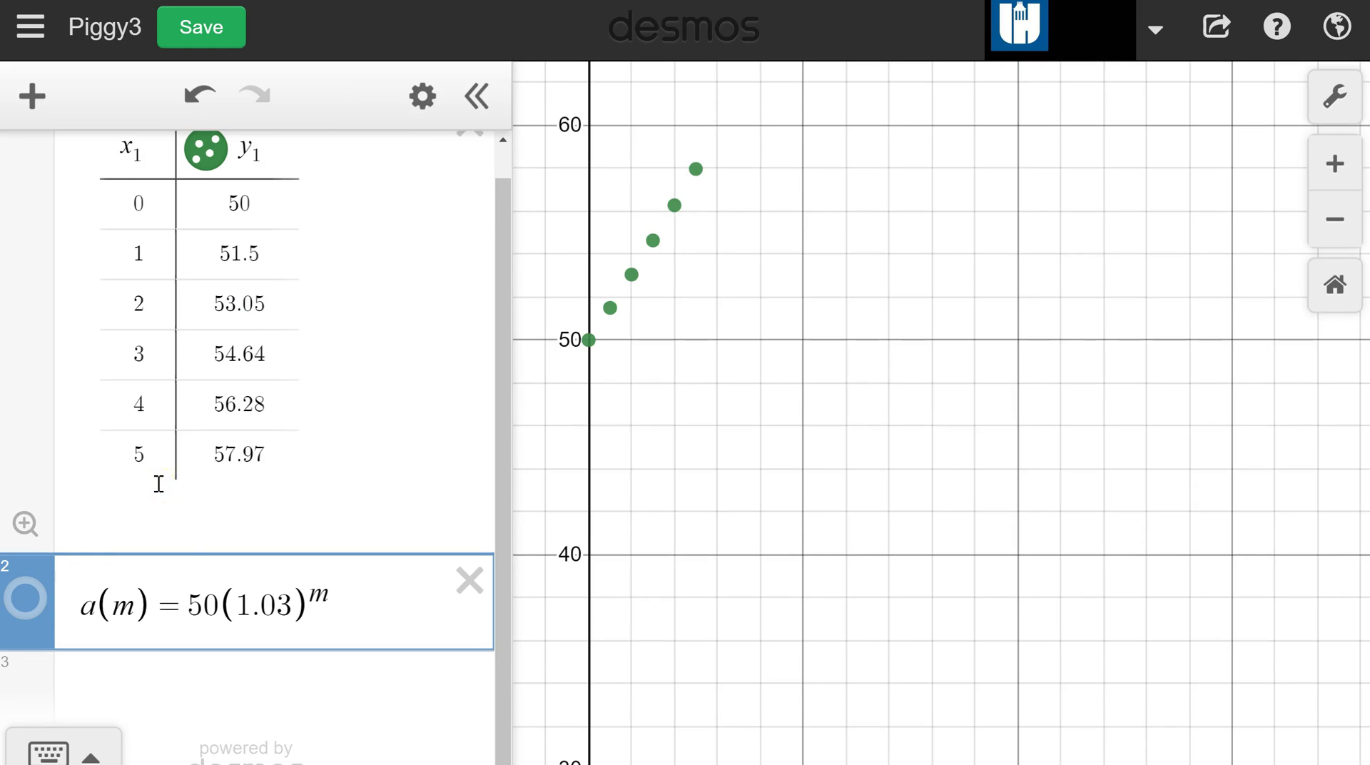
left_click(25, 597)
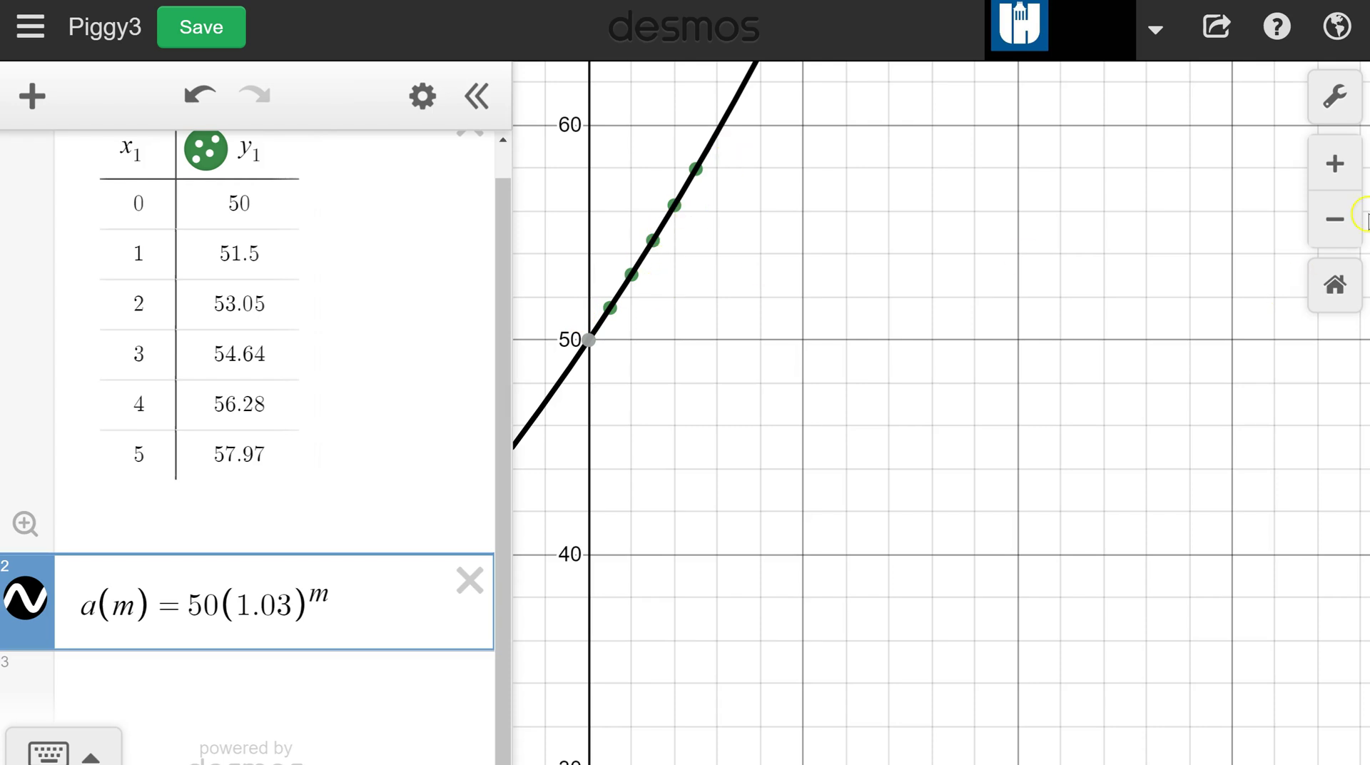
left_click(1351, 225)
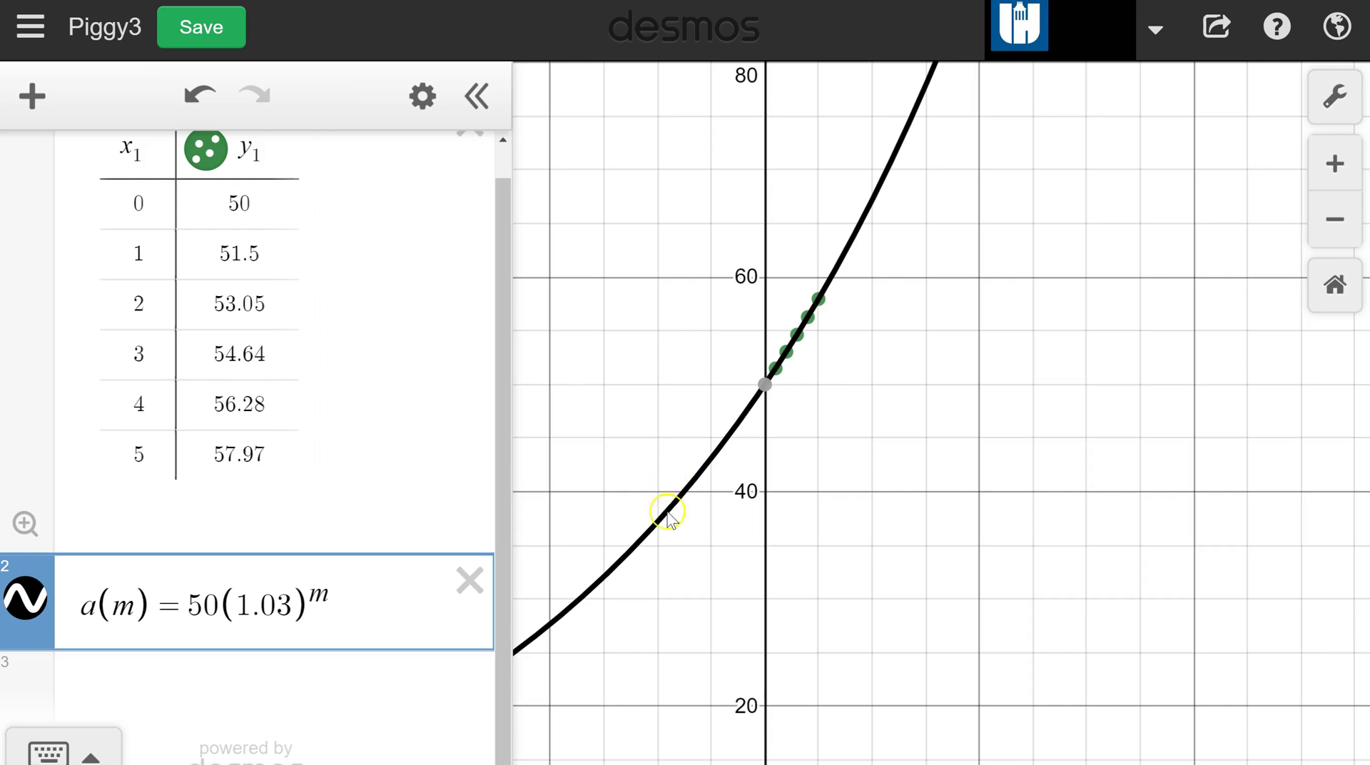
key("alt+Tab")
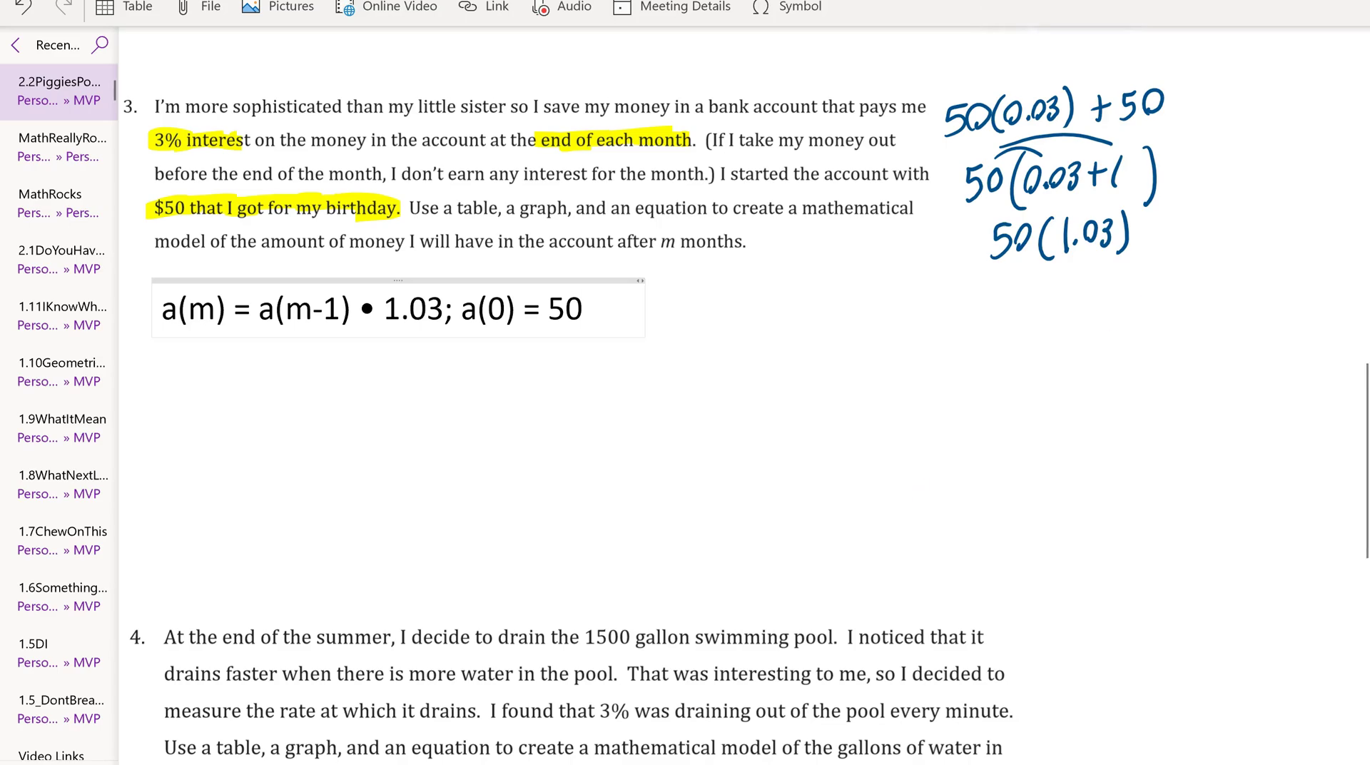
Step: Highlight '1500 gallon swimming pool' and the 3% drain rate in problem 4 in yellow
left_click_drag(1359, 421, 1365, 518)
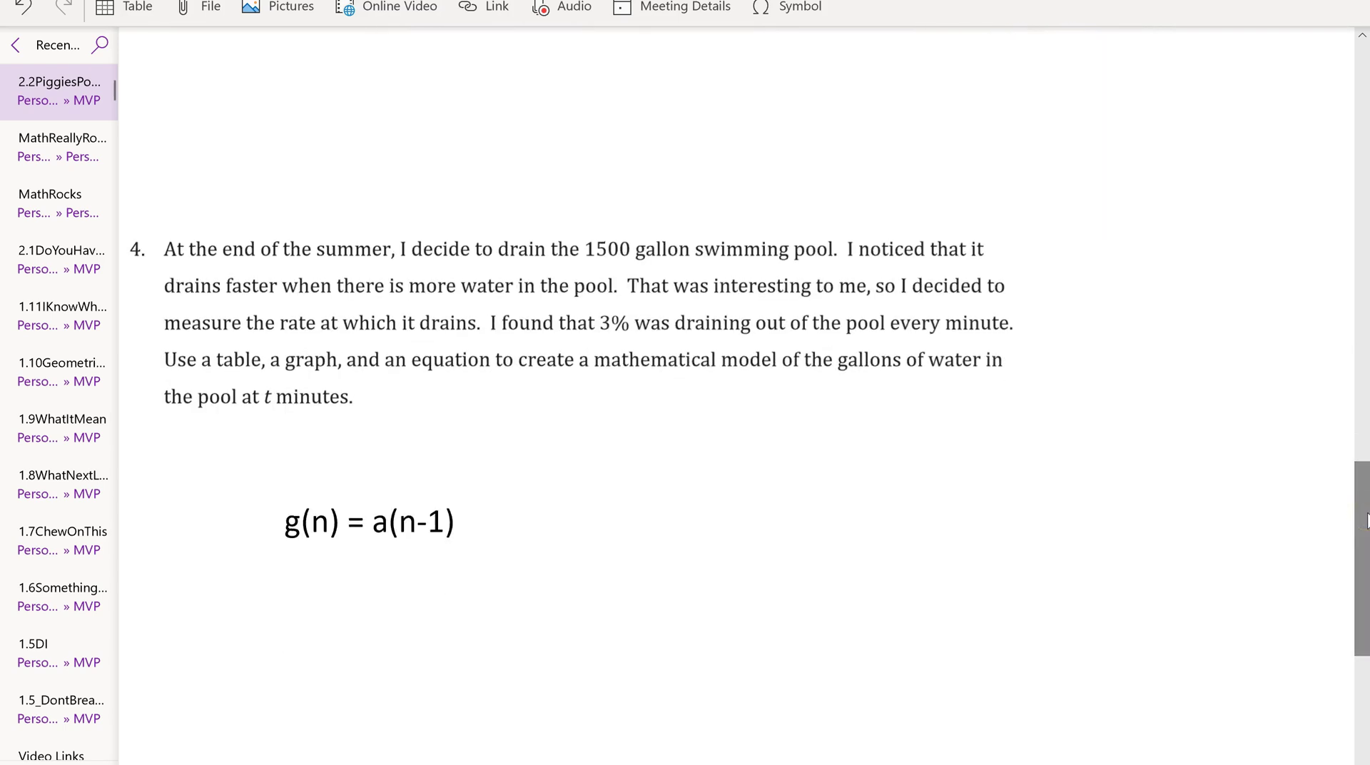
left_click(143, 1)
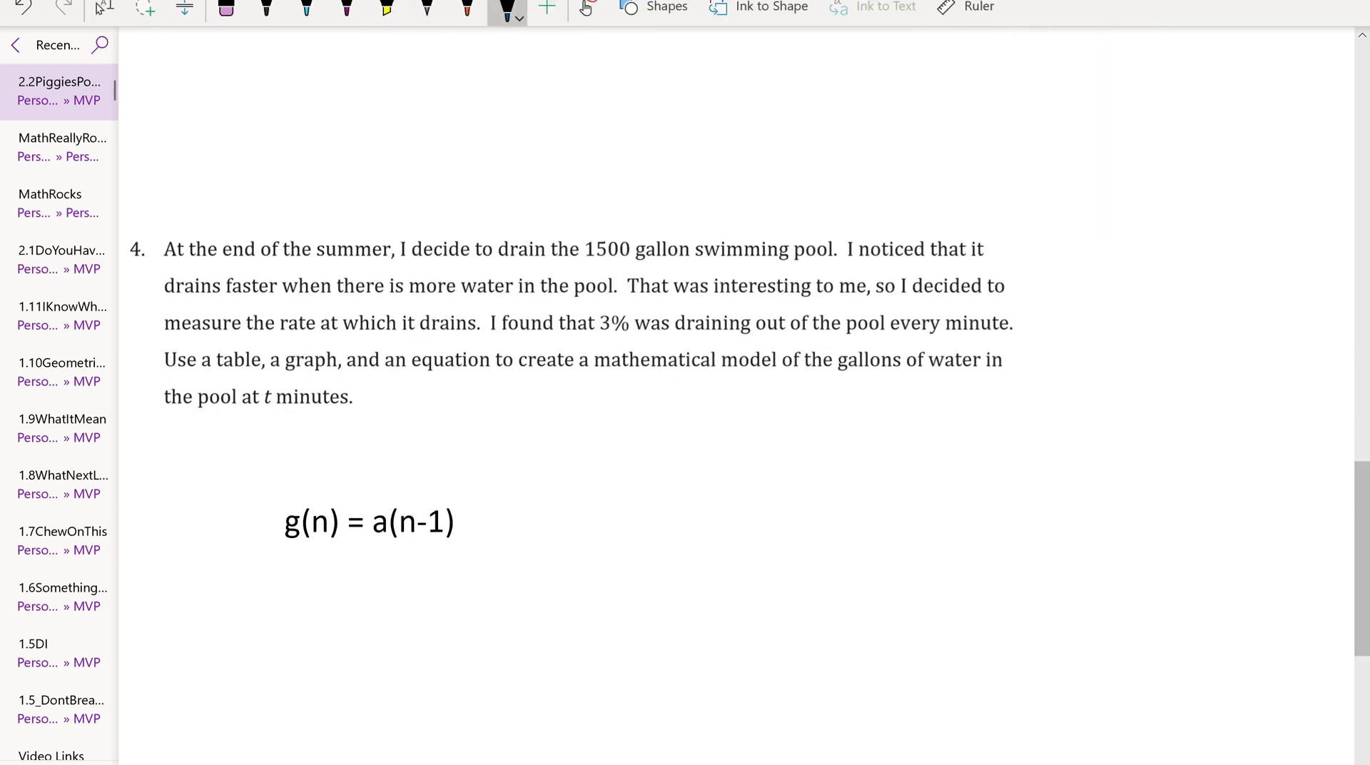
left_click(386, 9)
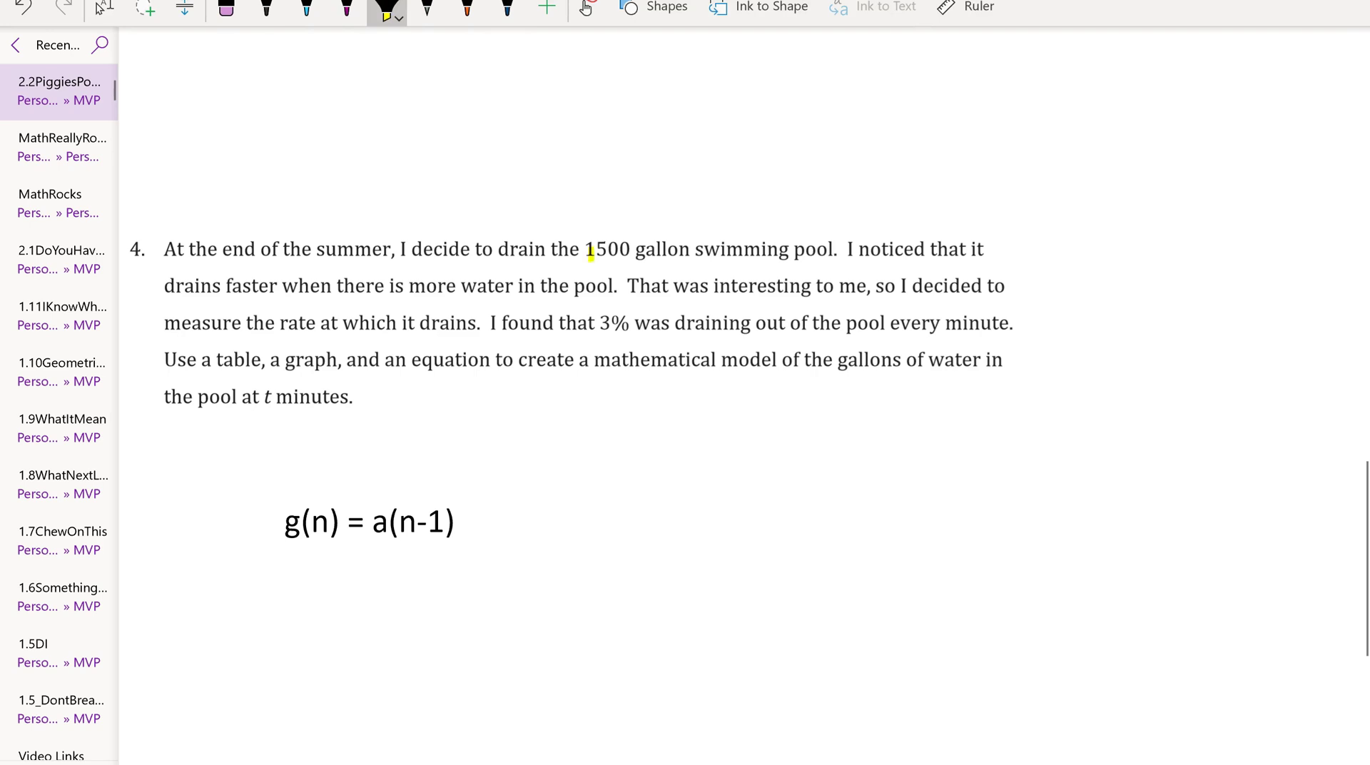
left_click_drag(590, 251, 832, 250)
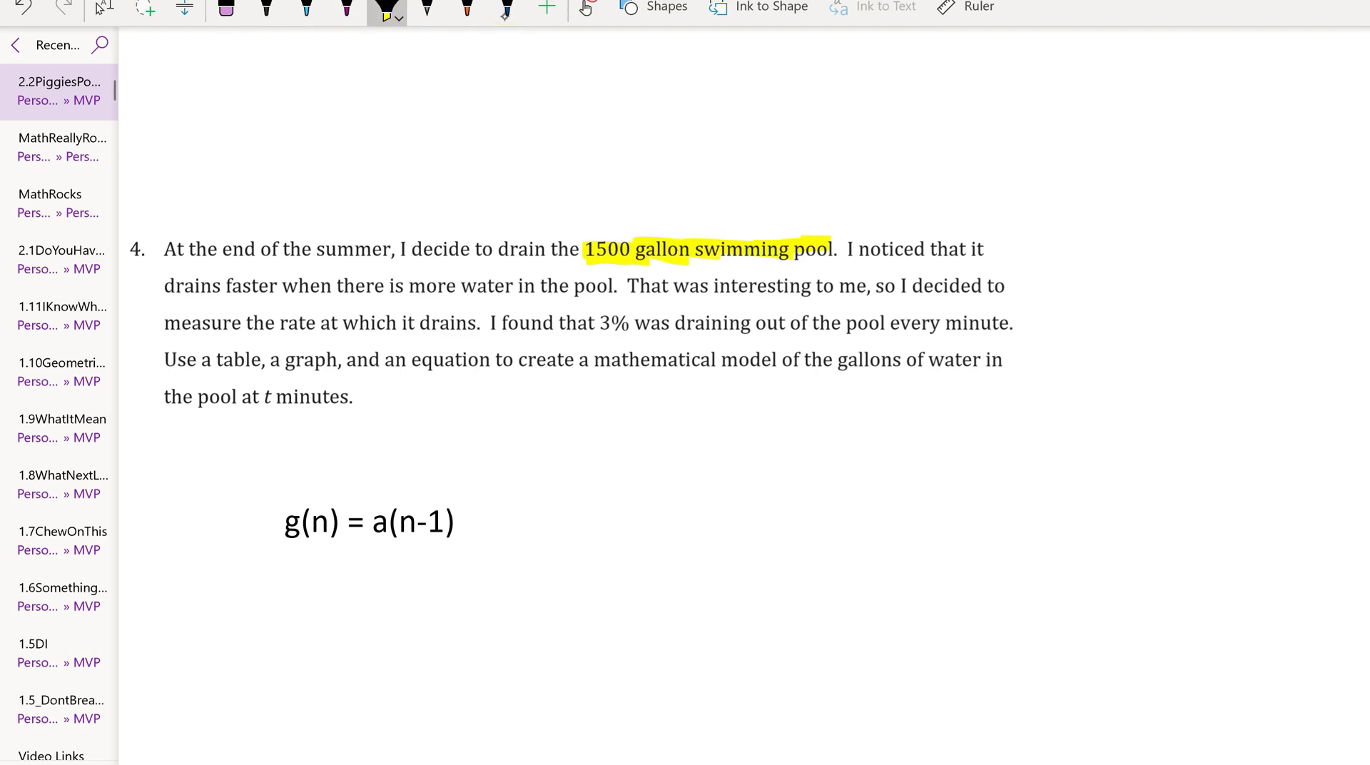
left_click_drag(599, 323, 628, 322)
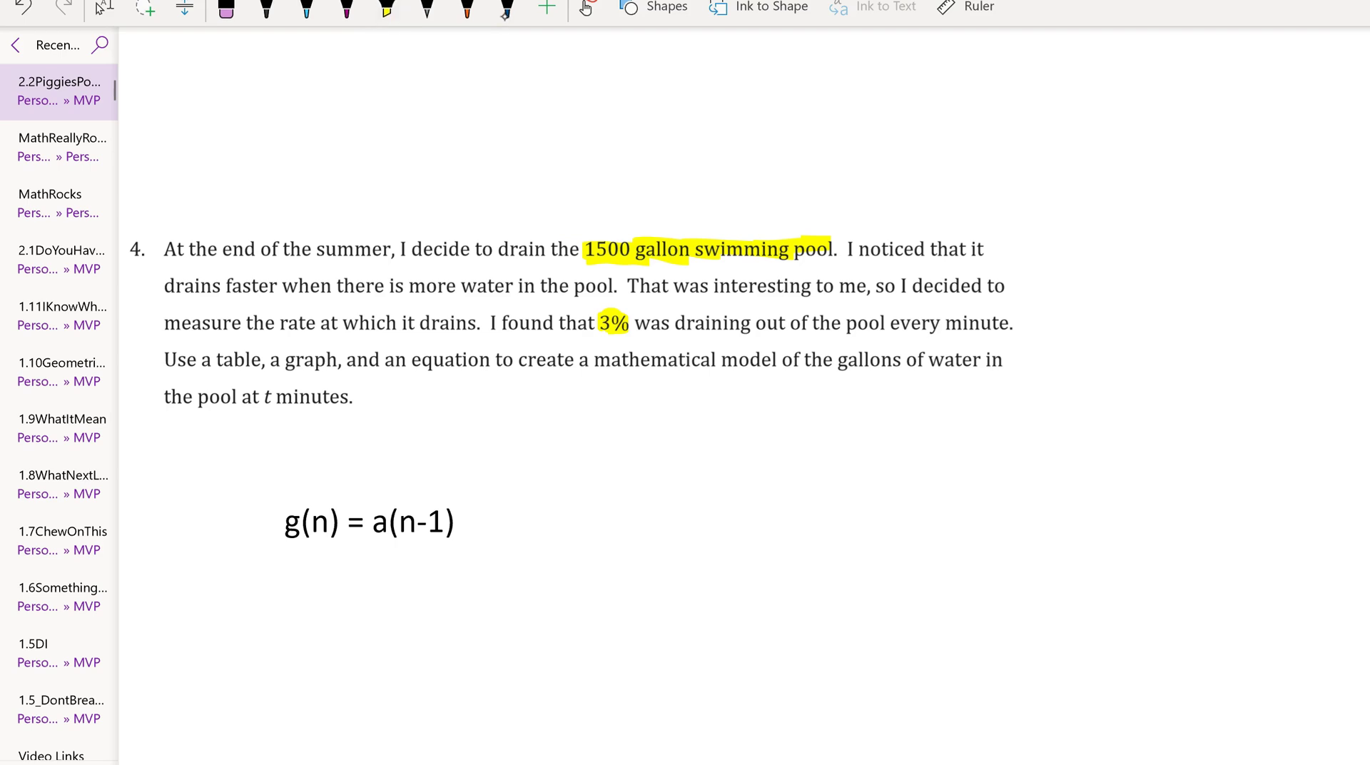
Step: In dark blue ink, handwrite 1500 − 1500(0.03) beside problem 4
left_click(507, 10)
mouse_move(1133, 225)
left_mouse_down()
mouse_move(1131, 255)
mouse_move(1152, 224)
mouse_move(1167, 237)
mouse_move(1213, 214)
mouse_move(1209, 255)
mouse_move(1221, 221)
mouse_move(1234, 240)
mouse_move(1270, 222)
mouse_move(1259, 246)
left_mouse_up()
left_click(1236, 243)
left_click_drag(1279, 210, 1279, 244)
left_click_drag(1016, 224, 1014, 254)
mouse_move(1028, 224)
left_mouse_down()
mouse_move(1026, 251)
mouse_move(1047, 220)
left_mouse_up()
left_click_drag(1058, 230, 1072, 229)
left_click_drag(1090, 237, 1110, 237)
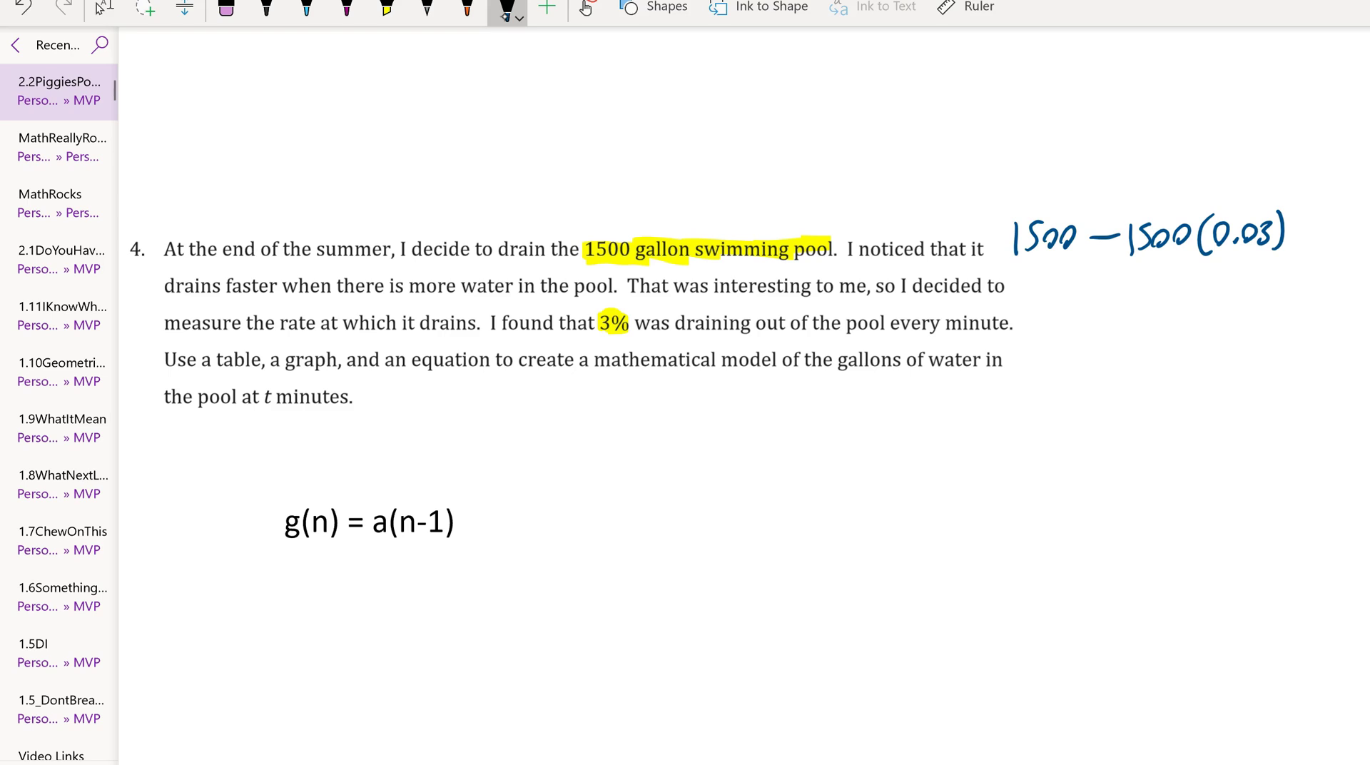
Step: Write 1500(1-.03) below it and 1500(0.97) on a third line
mouse_move(1045, 300)
left_mouse_down()
mouse_move(1042, 334)
mouse_move(1055, 330)
left_mouse_up()
mouse_move(1059, 303)
left_mouse_down()
mouse_move(1100, 307)
mouse_move(1125, 330)
left_mouse_up()
left_click_drag(1263, 291, 1253, 338)
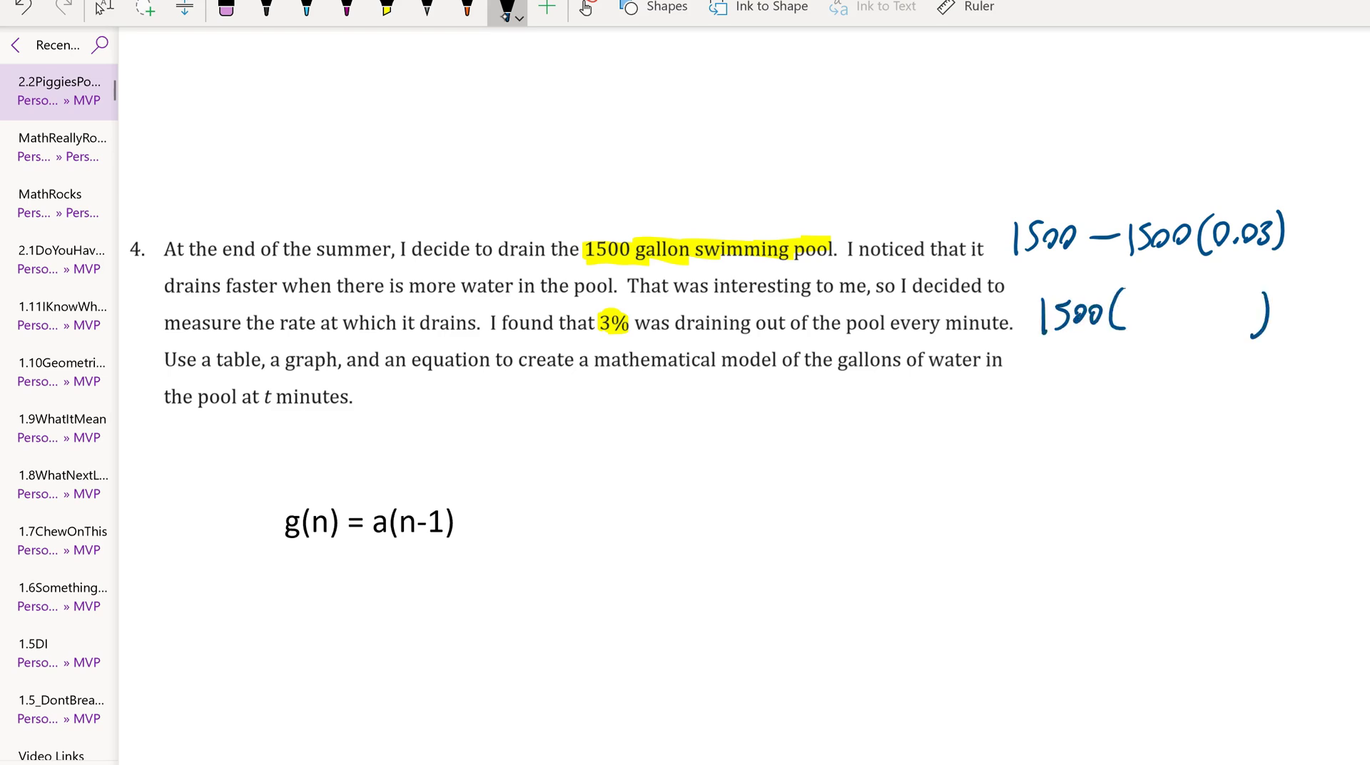
mouse_move(1146, 290)
left_mouse_down()
mouse_move(1143, 325)
mouse_move(1179, 302)
mouse_move(1191, 320)
left_mouse_up()
left_click_drag(1209, 299, 1228, 322)
mouse_move(1090, 356)
left_mouse_down()
mouse_move(1089, 391)
mouse_move(1151, 377)
left_mouse_up()
left_click_drag(1182, 344, 1175, 384)
mouse_move(1204, 352)
left_mouse_down()
mouse_move(1212, 374)
mouse_move(1250, 380)
left_mouse_up()
left_click_drag(1262, 350, 1263, 389)
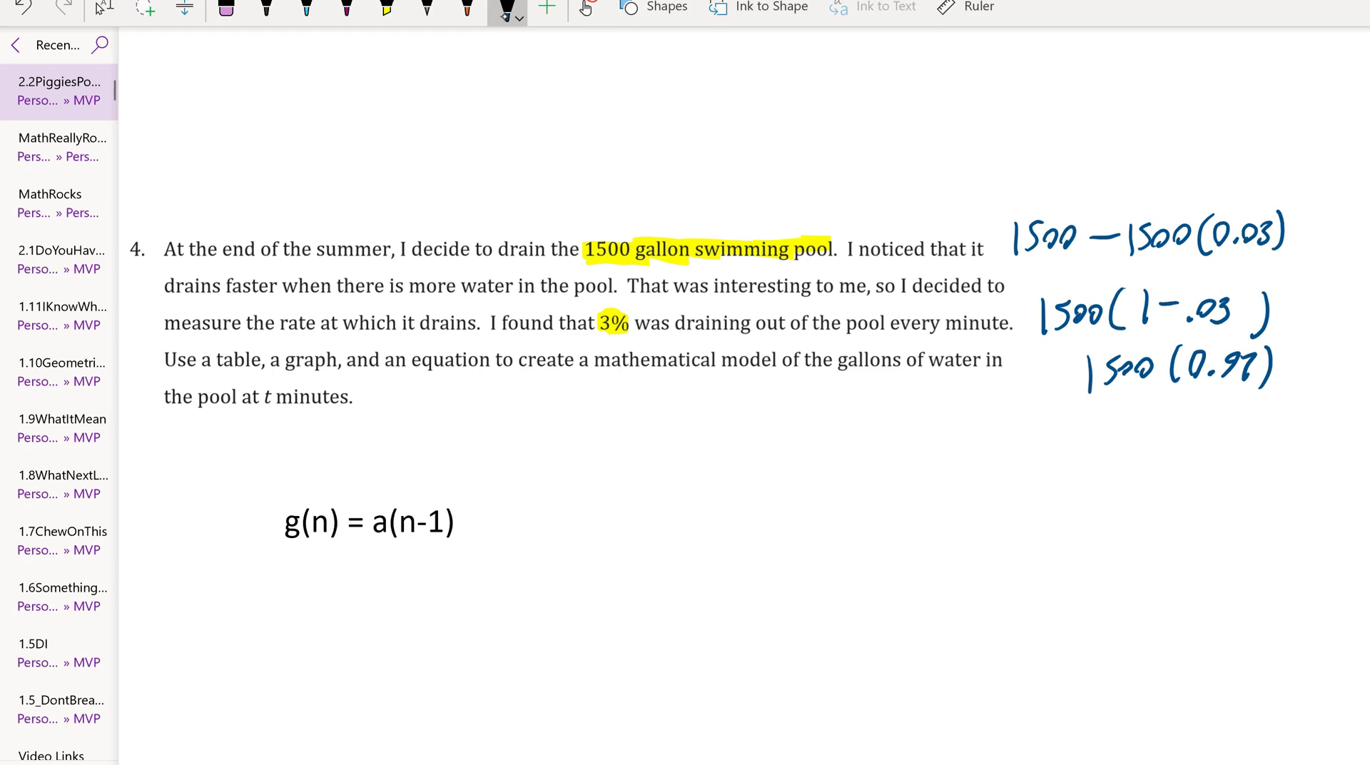
Step: Change the pool rule's variables so it reads g(t) = g(t-1)
key("Escape")
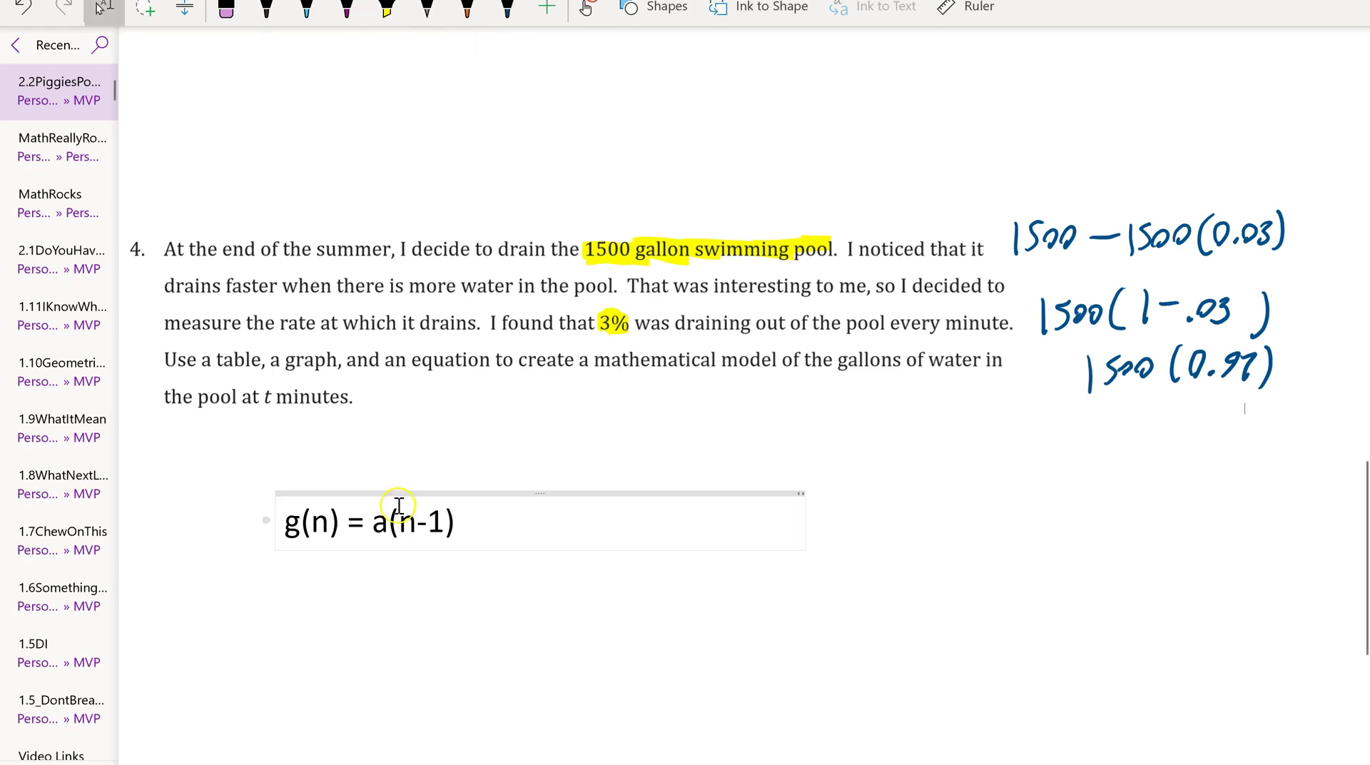
left_click(386, 521)
key("BackSpace")
type("g")
left_click(325, 526)
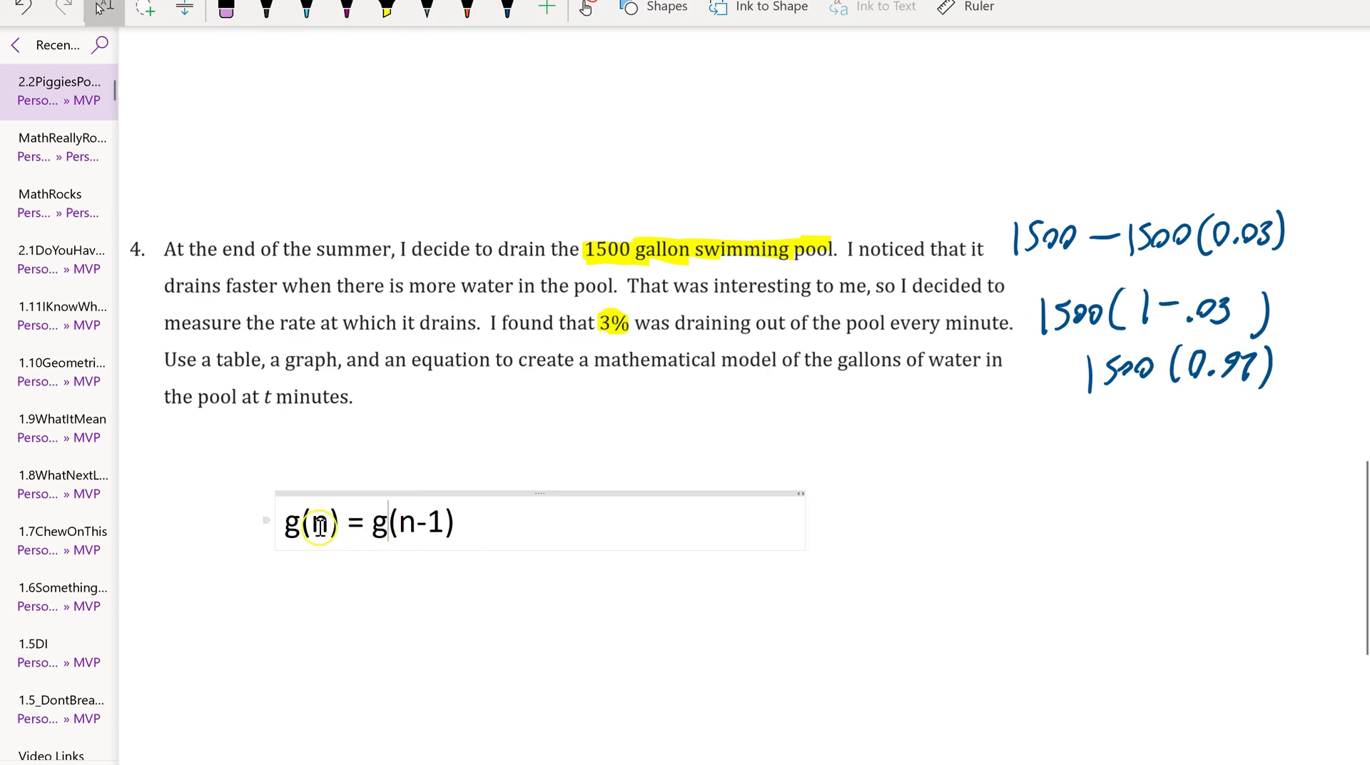
key("BackSpace")
type("t")
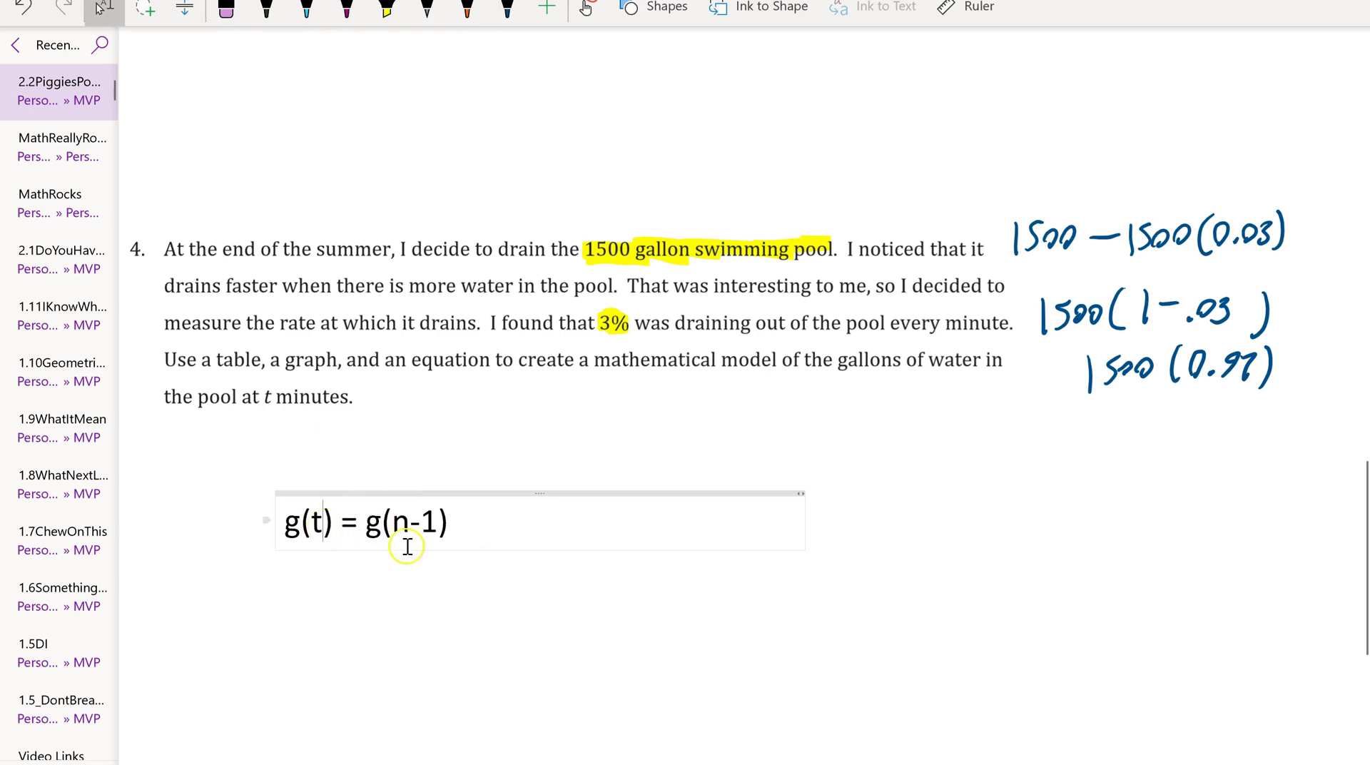
left_click(410, 537)
key("BackSpace")
type("t")
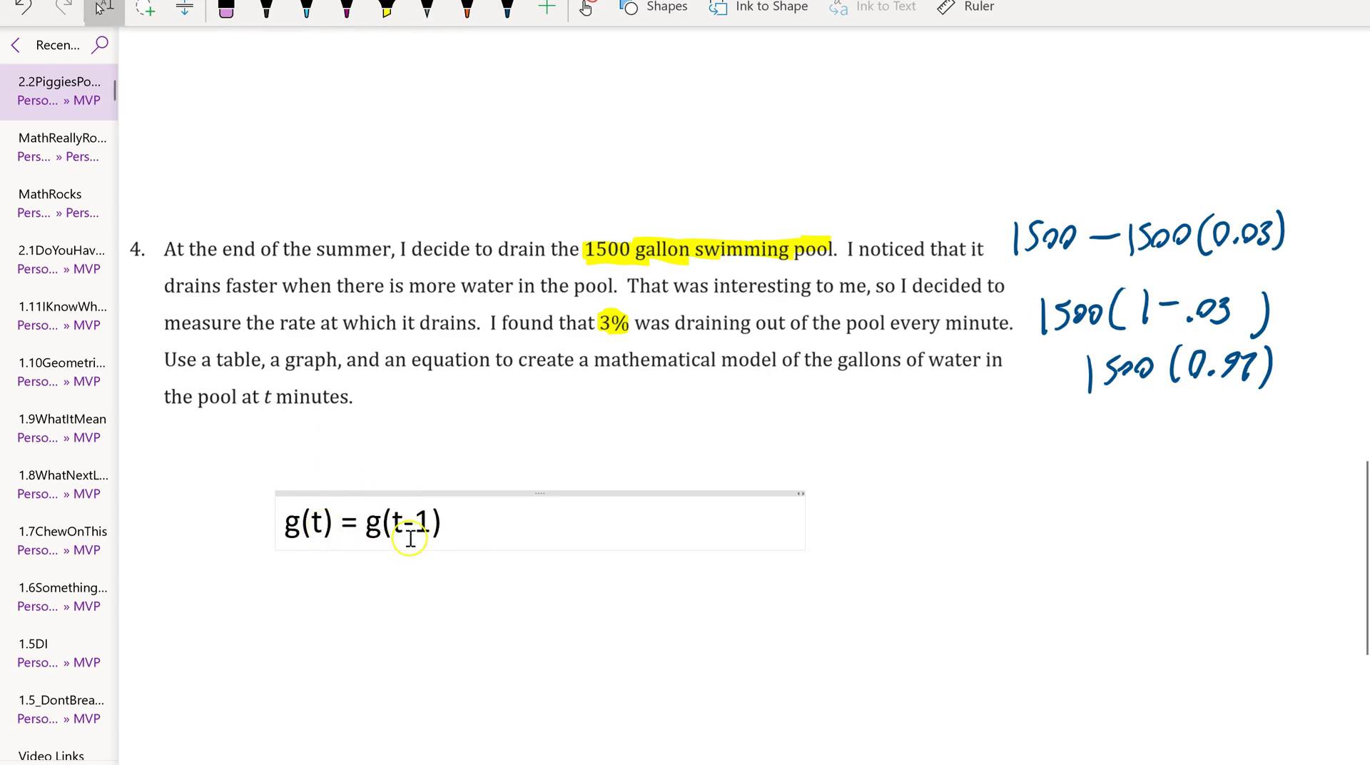
left_click(464, 535)
Step: Append a multiplication dot and 0.97; g(0) = 1500 to the pool rule
left_click(285, 0)
left_click(781, 11)
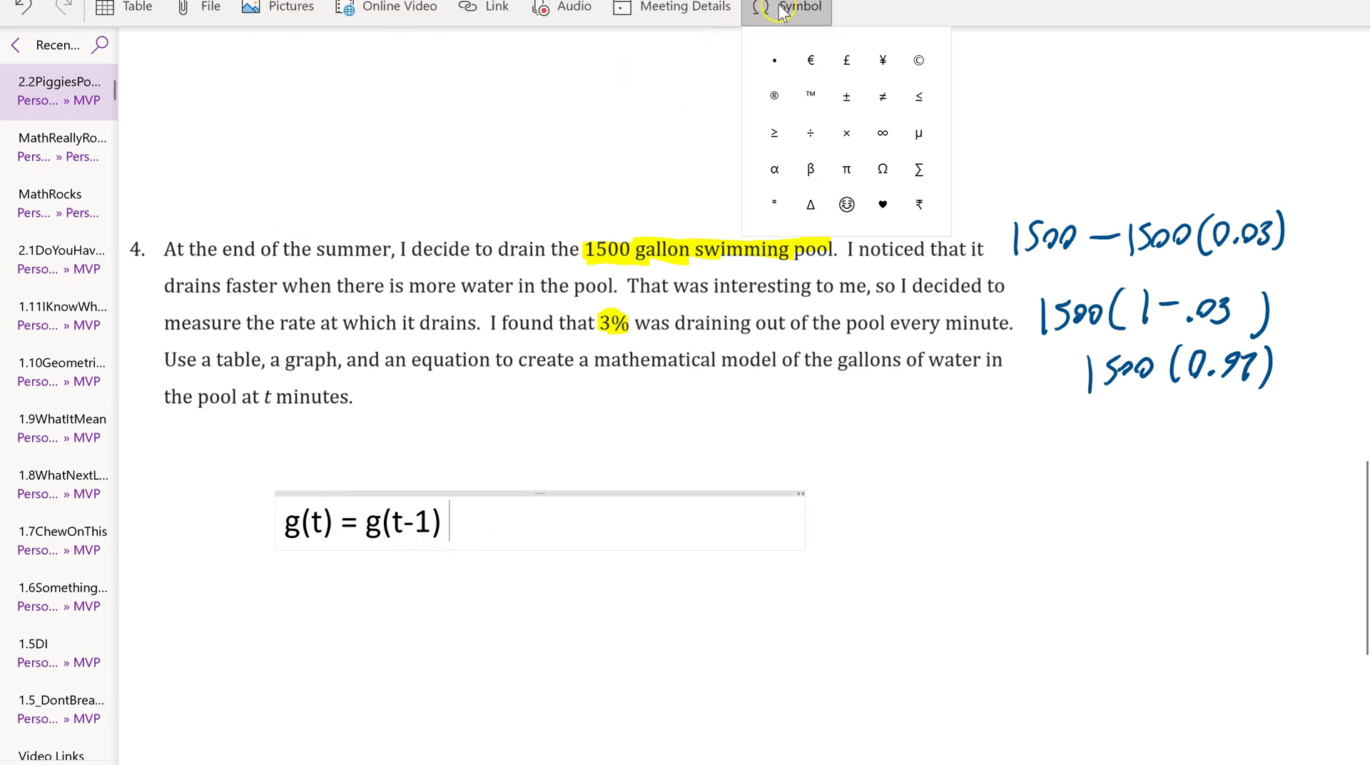
left_click(781, 53)
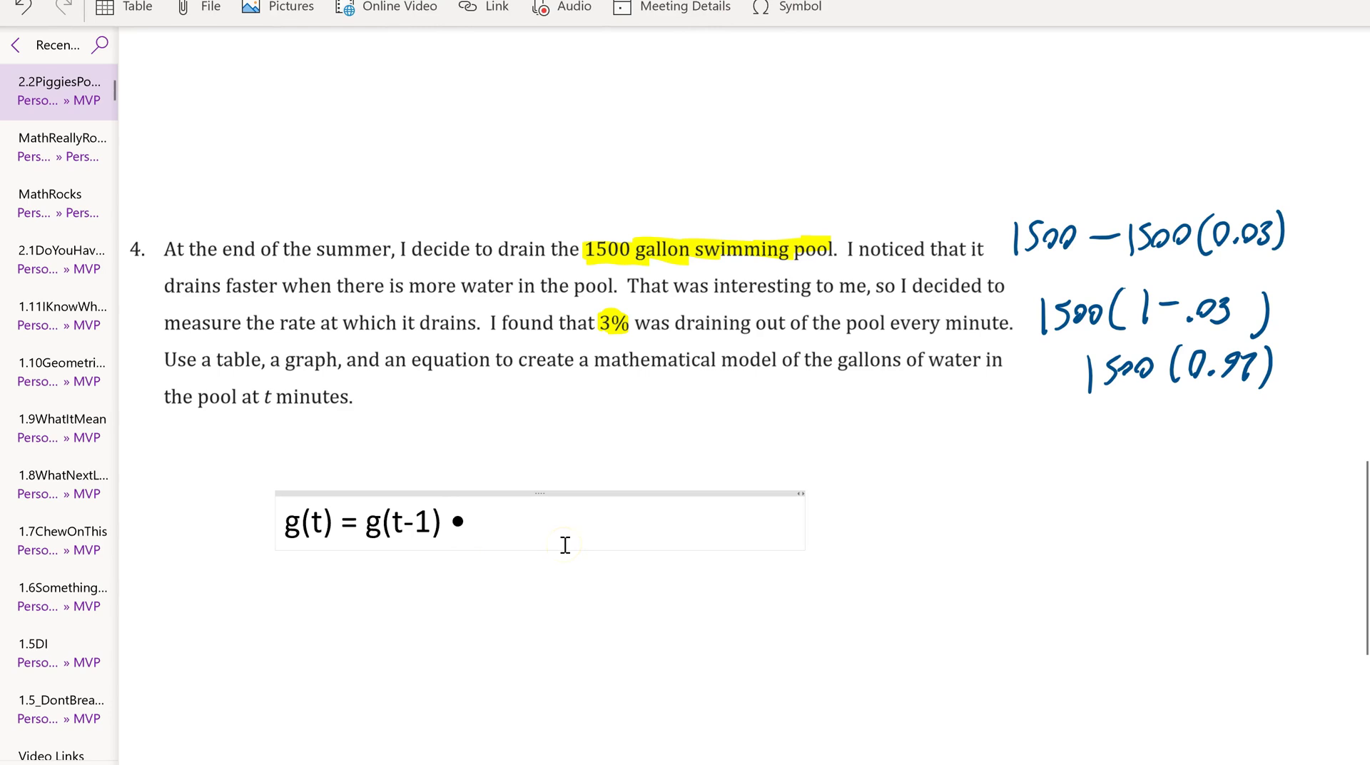
type("0.97; g(")
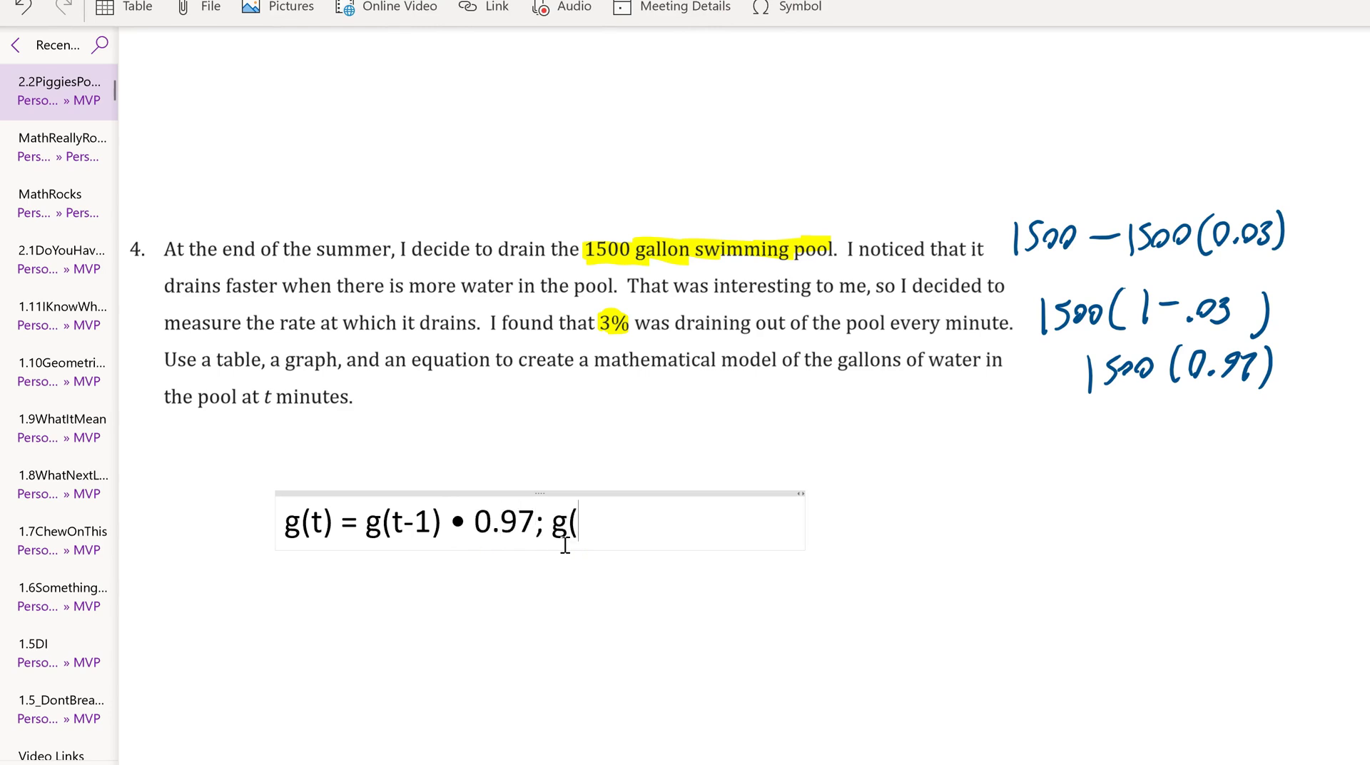
type("0) = 1500")
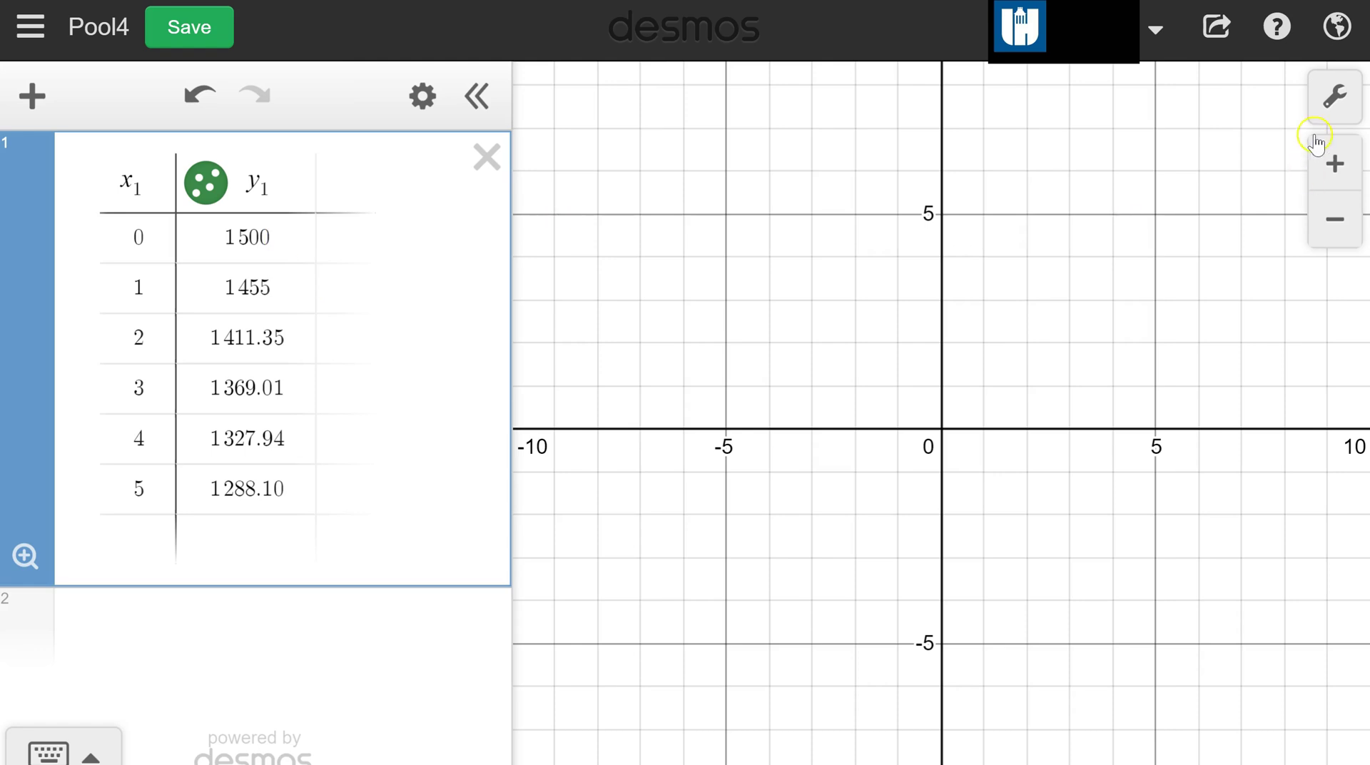
Step: Set the Pool4 graph window to x from 0 to 100 and y from 0 to 1500
left_click(1335, 97)
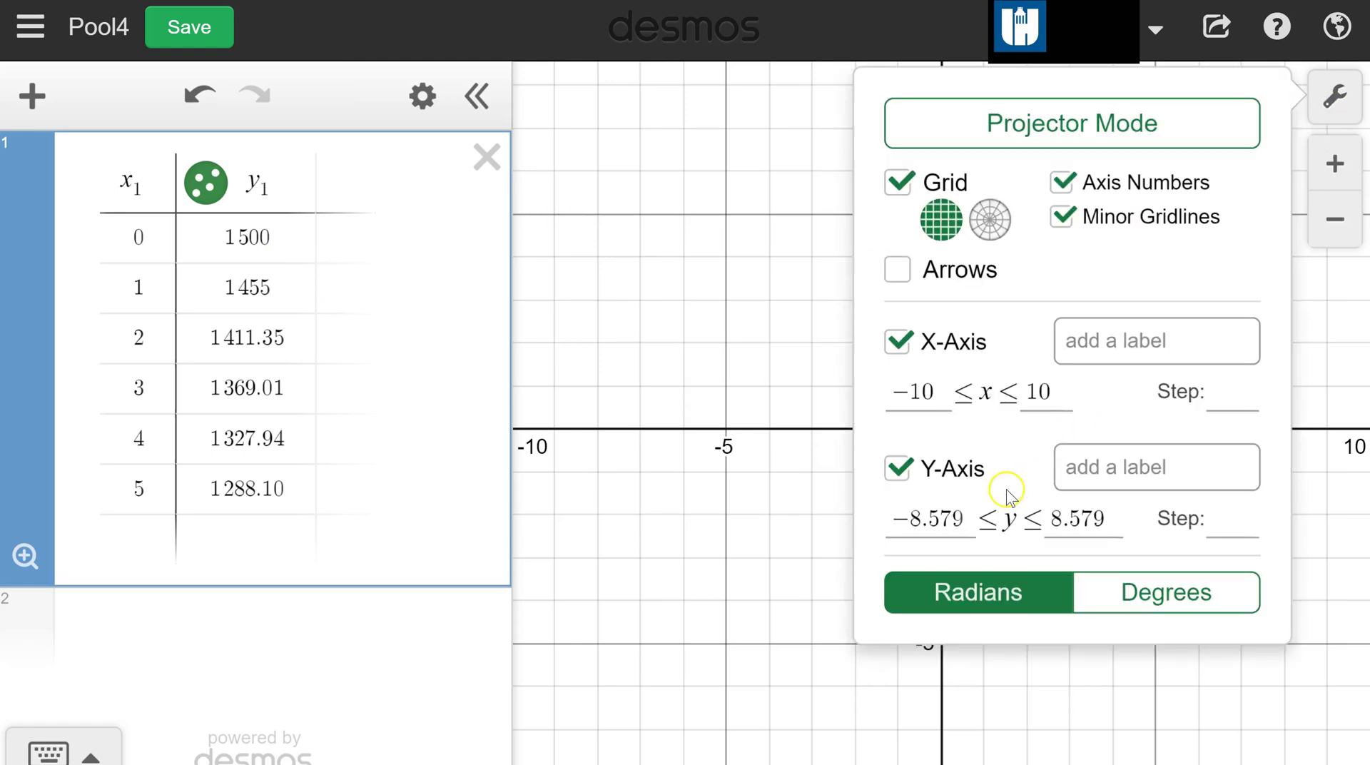
left_click(932, 392)
key("BackSpace")
key("BackSpace")
key("BackSpace")
type("0")
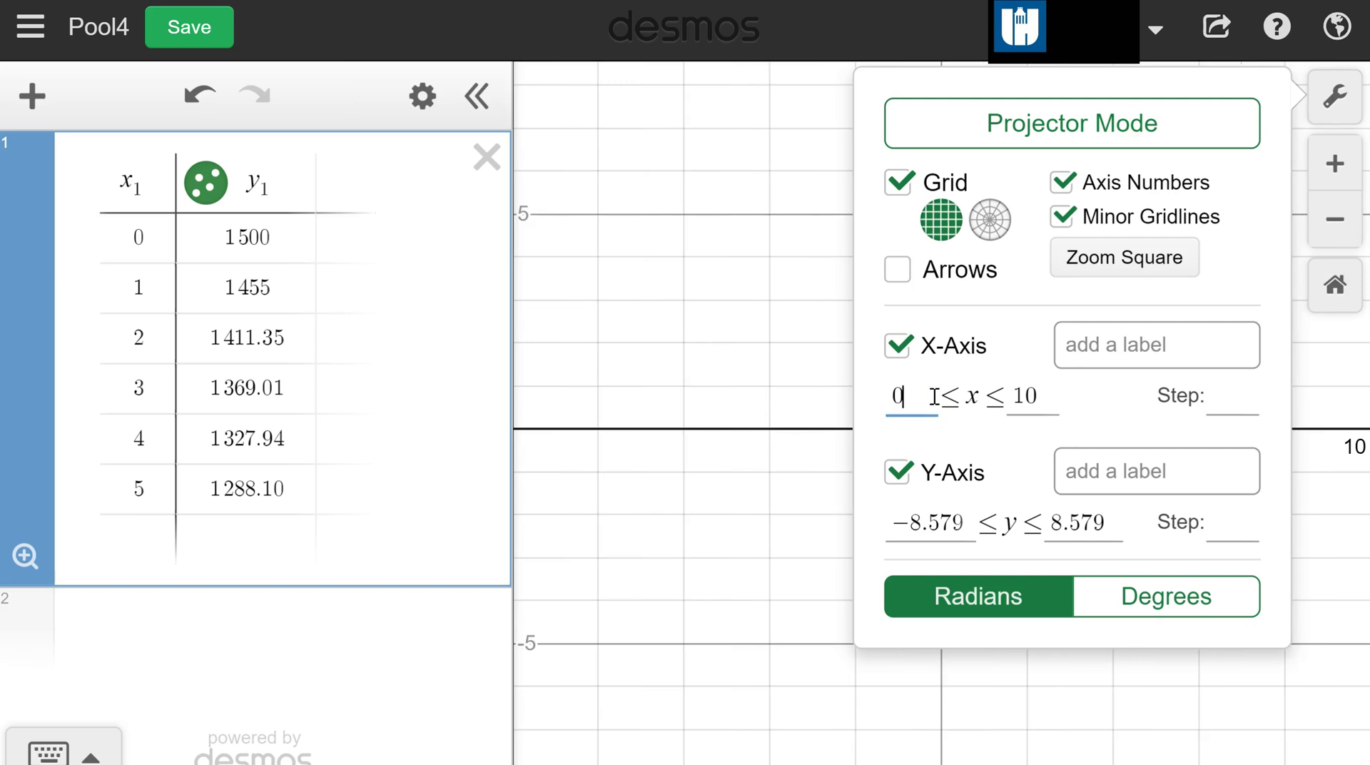
left_click(1028, 395)
type("0")
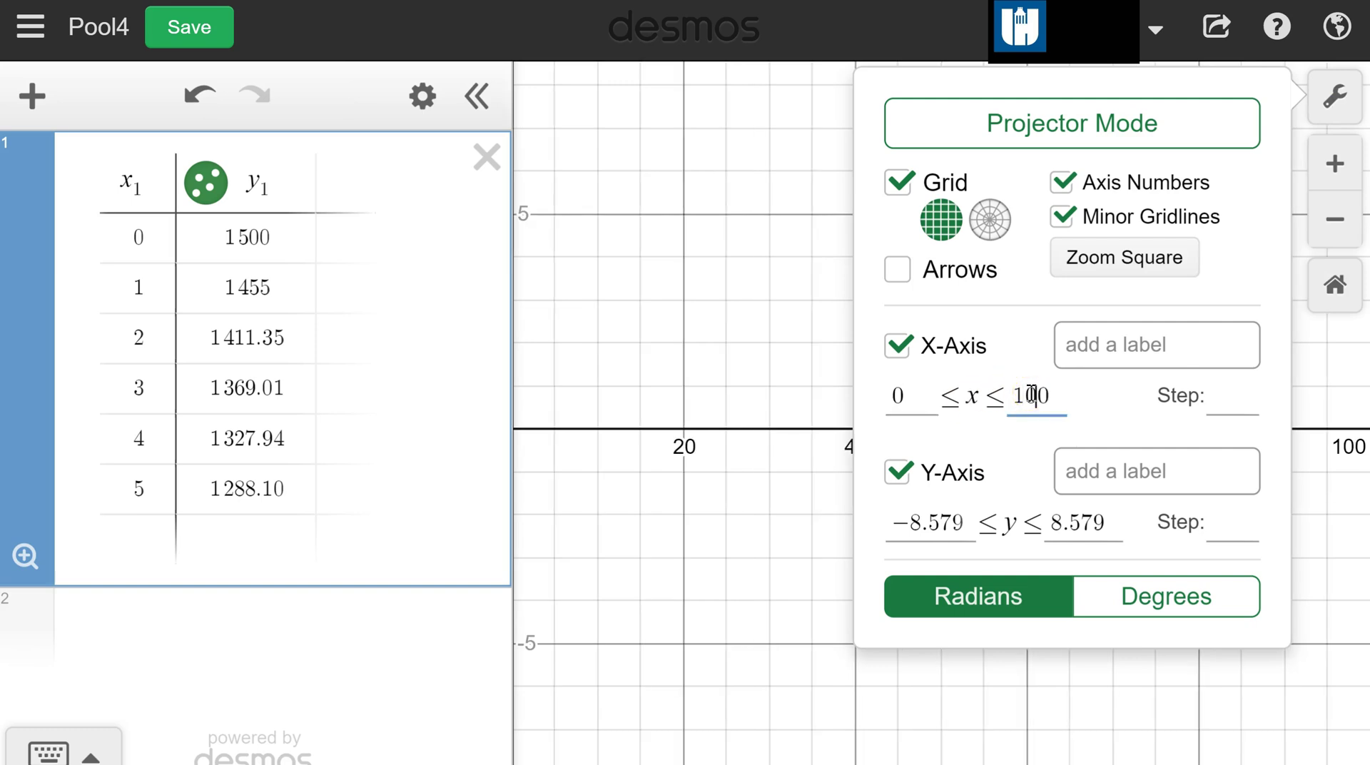
left_click(960, 524)
key("BackSpace")
key("BackSpace")
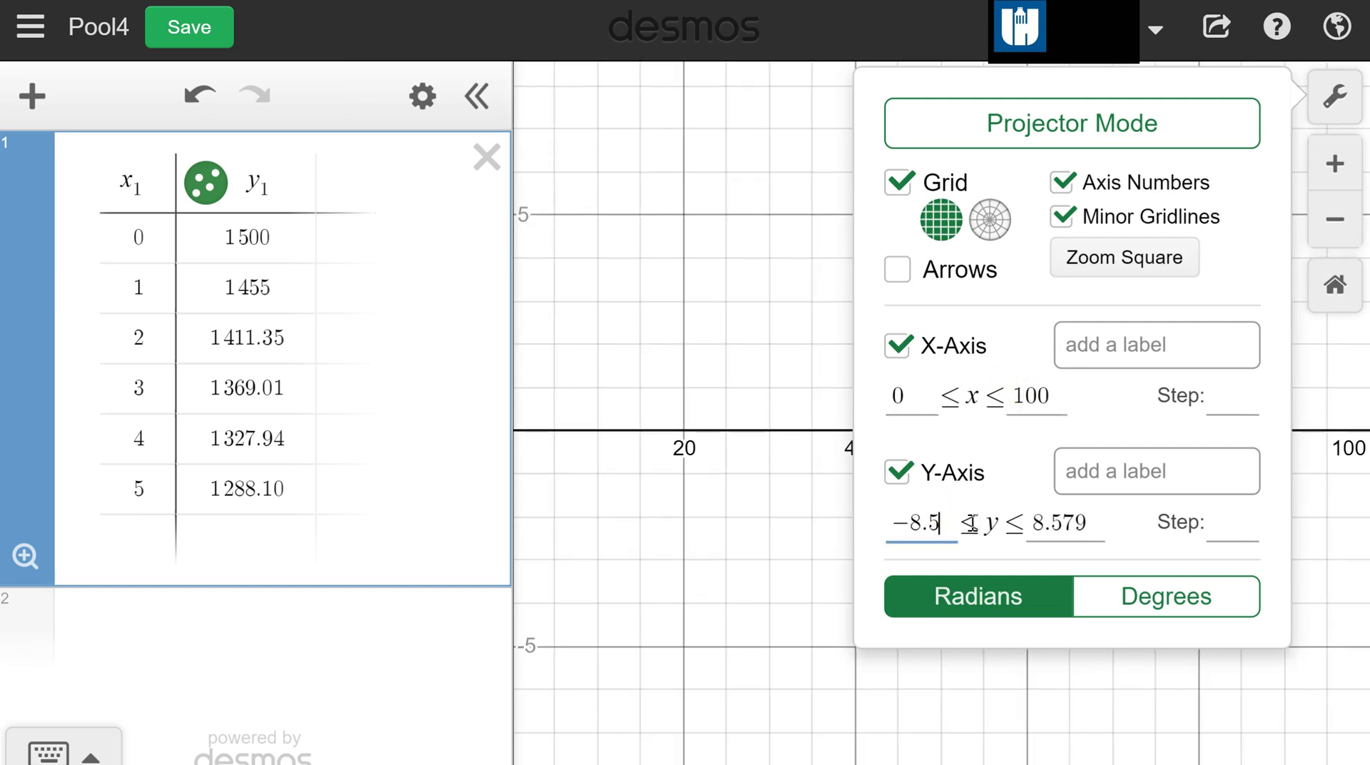
key("BackSpace")
key("BackSpace")
key("BackSpace")
key("BackSpace")
type("0")
left_click(1056, 524)
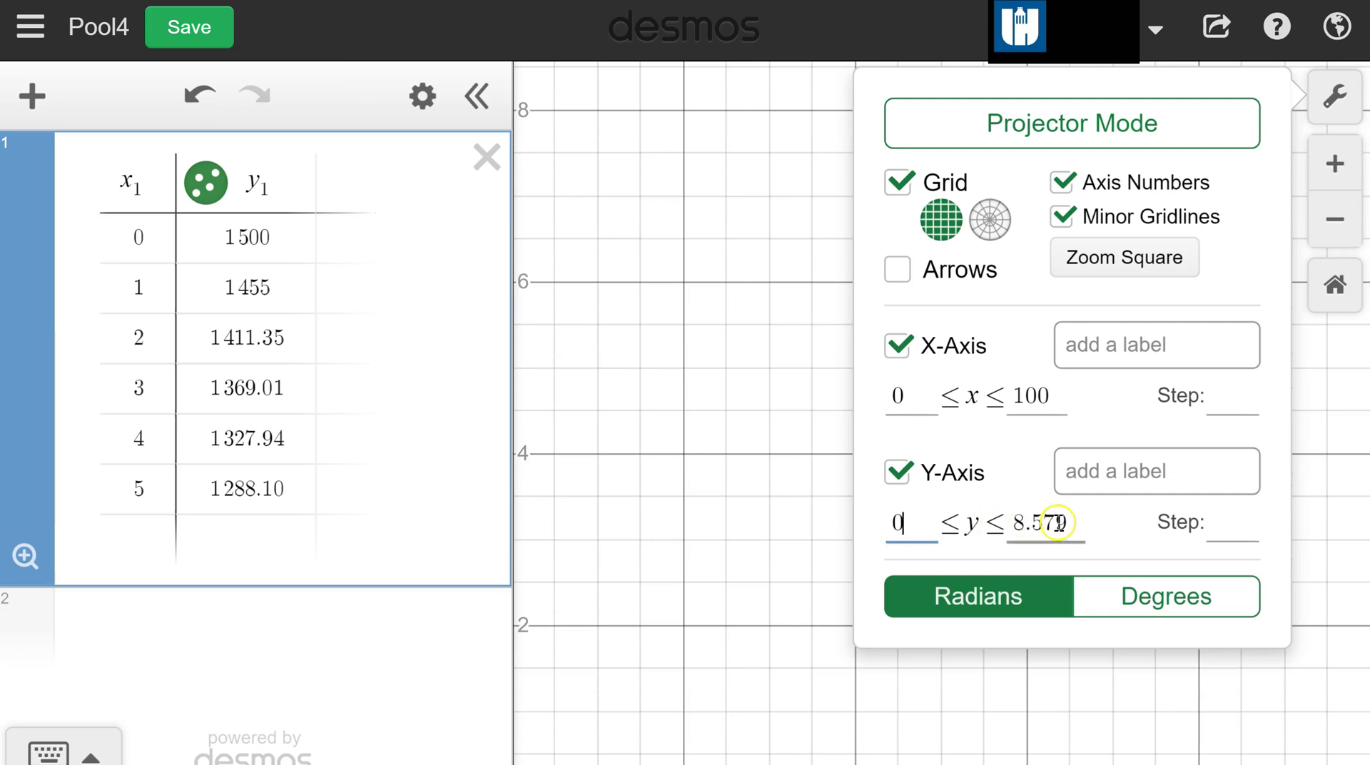
key("BackSpace")
key("BackSpace")
key("BackSpace")
key("BackSpace")
key("BackSpace")
type("15")
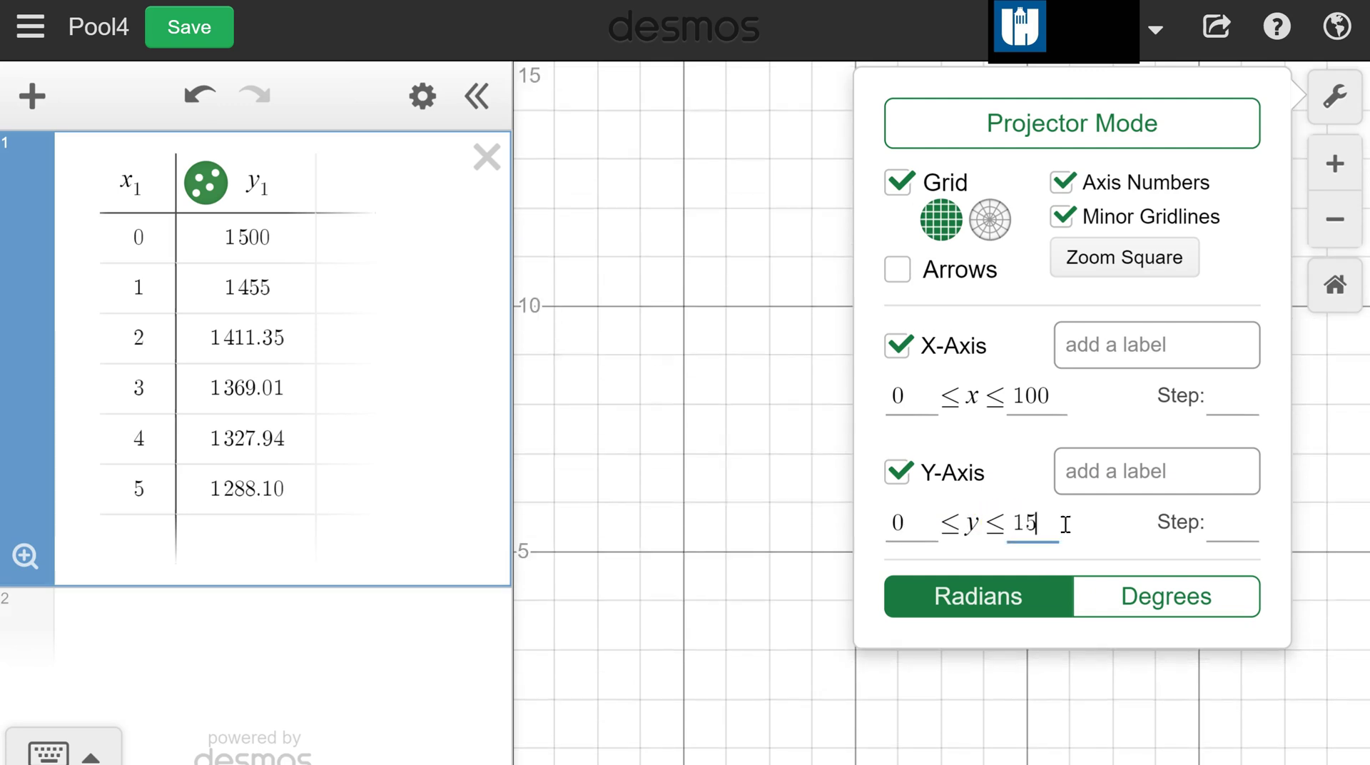
type("00")
left_click(625, 430)
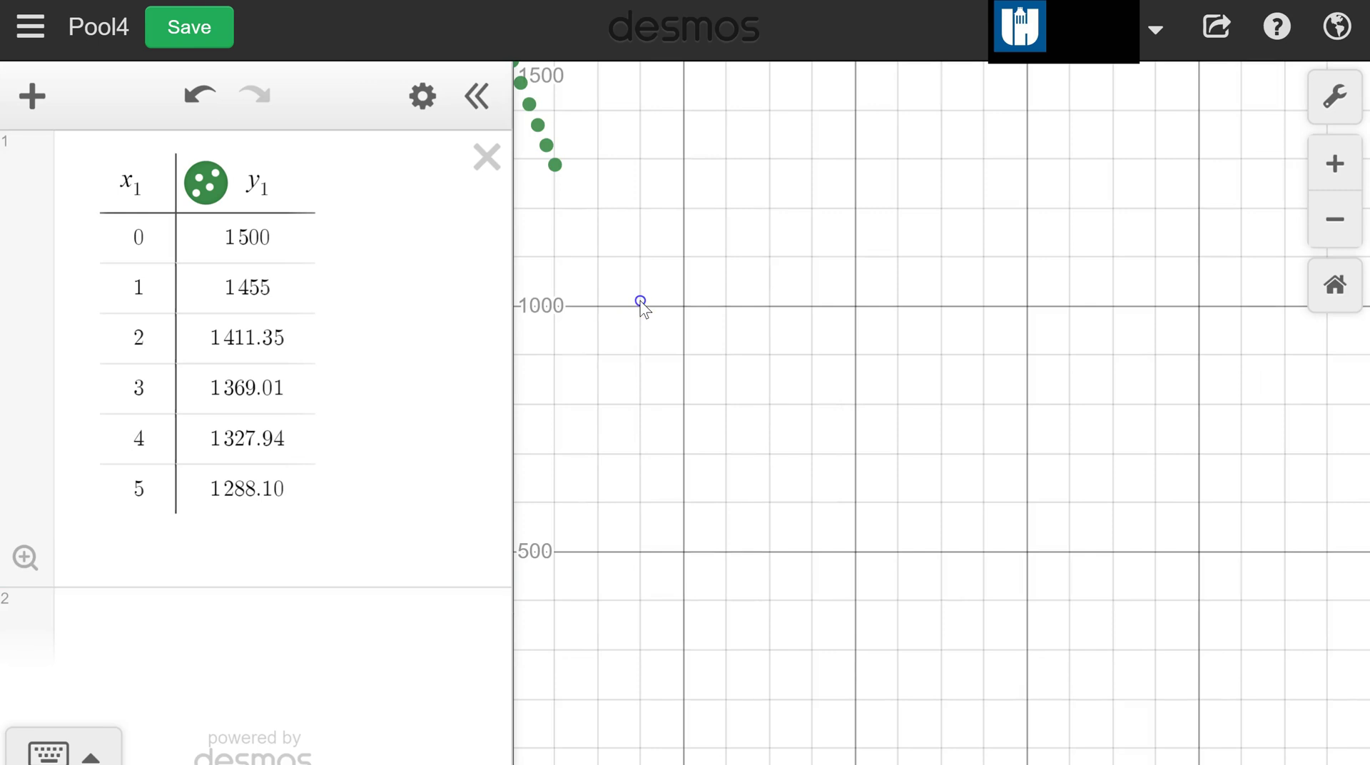
left_click_drag(641, 301, 664, 308)
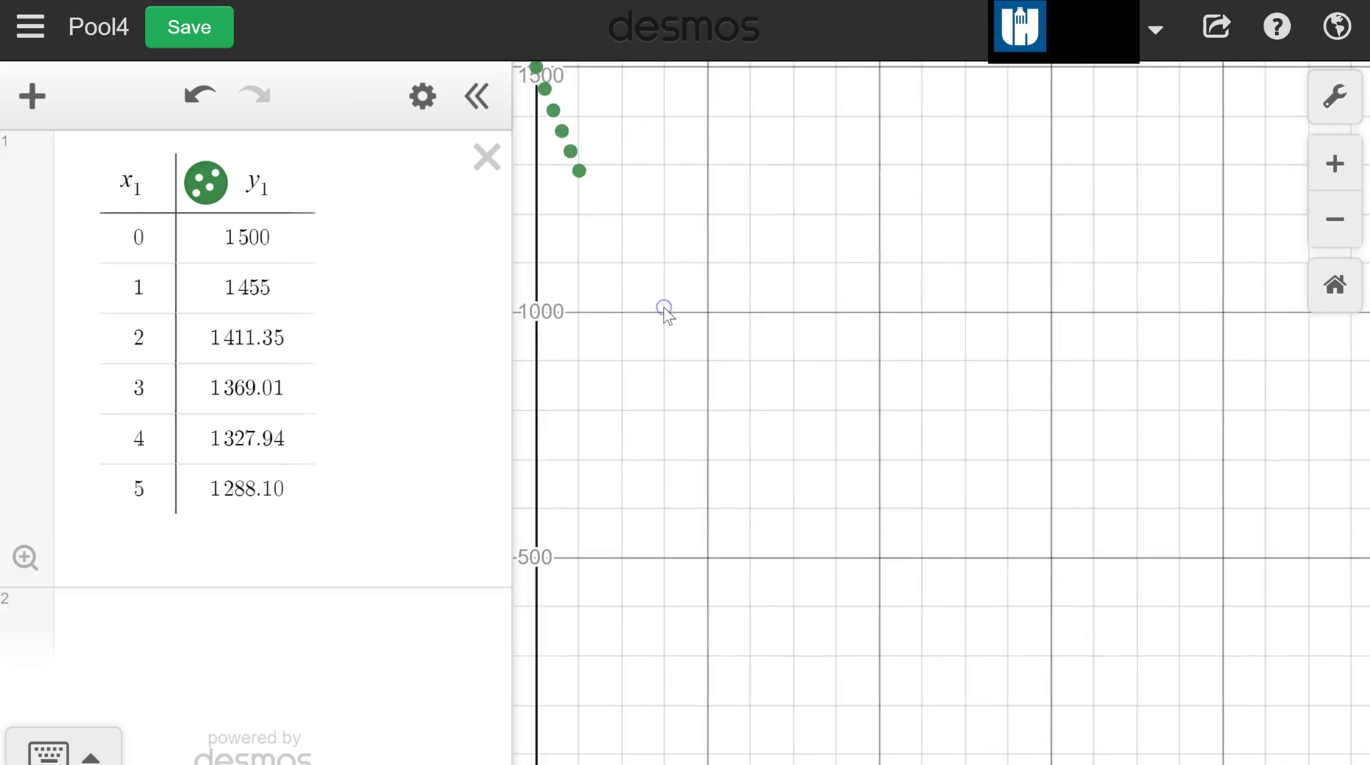
Step: Graph g(t) = 1500(0.97)^t and trace values along the curve past the table points
left_click(211, 612)
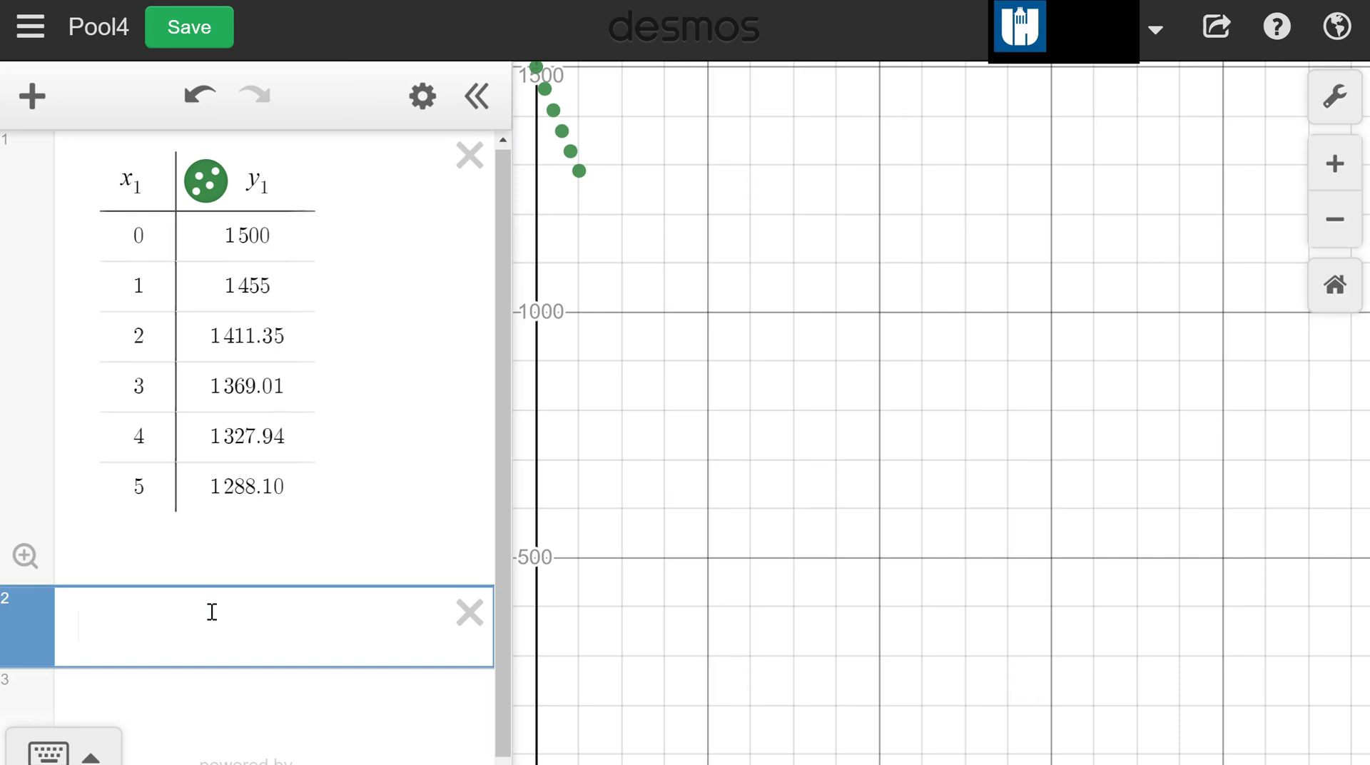
type("g(t)")
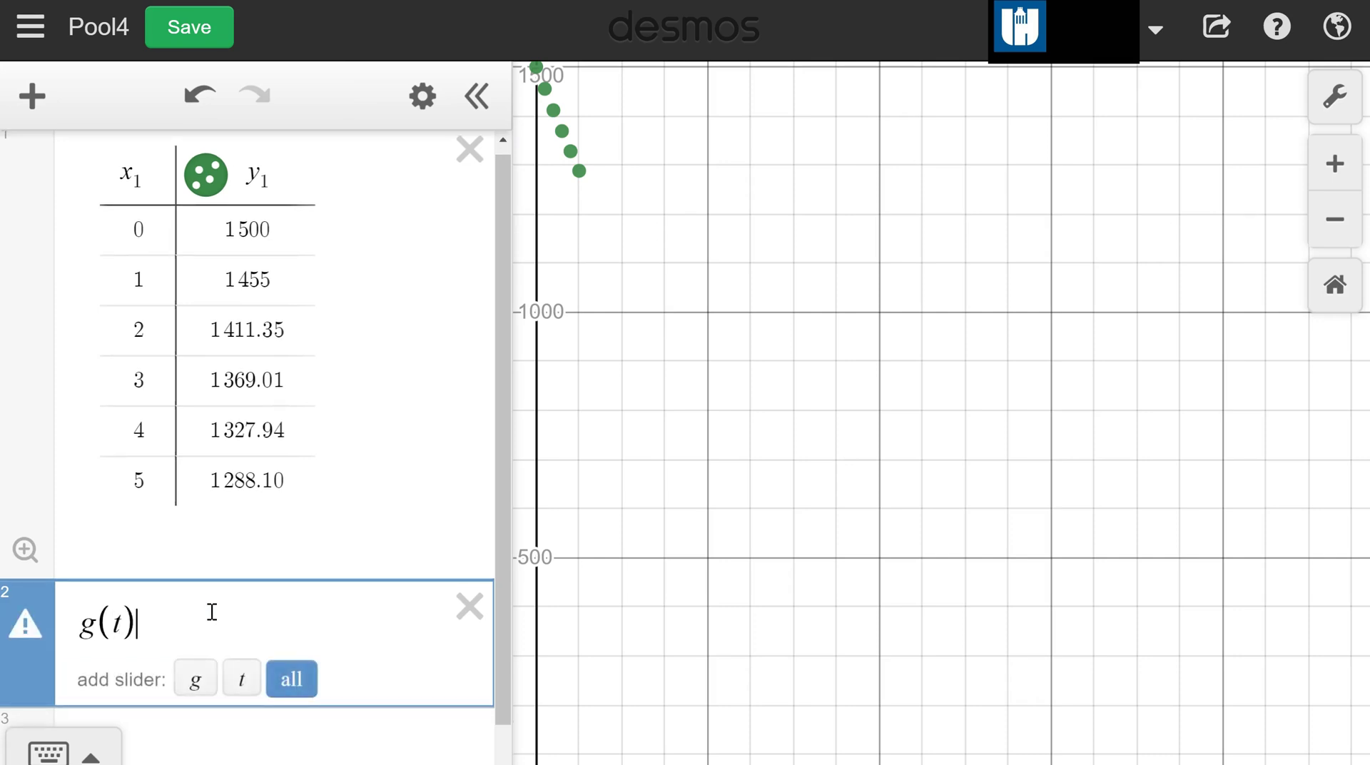
type("=1500(")
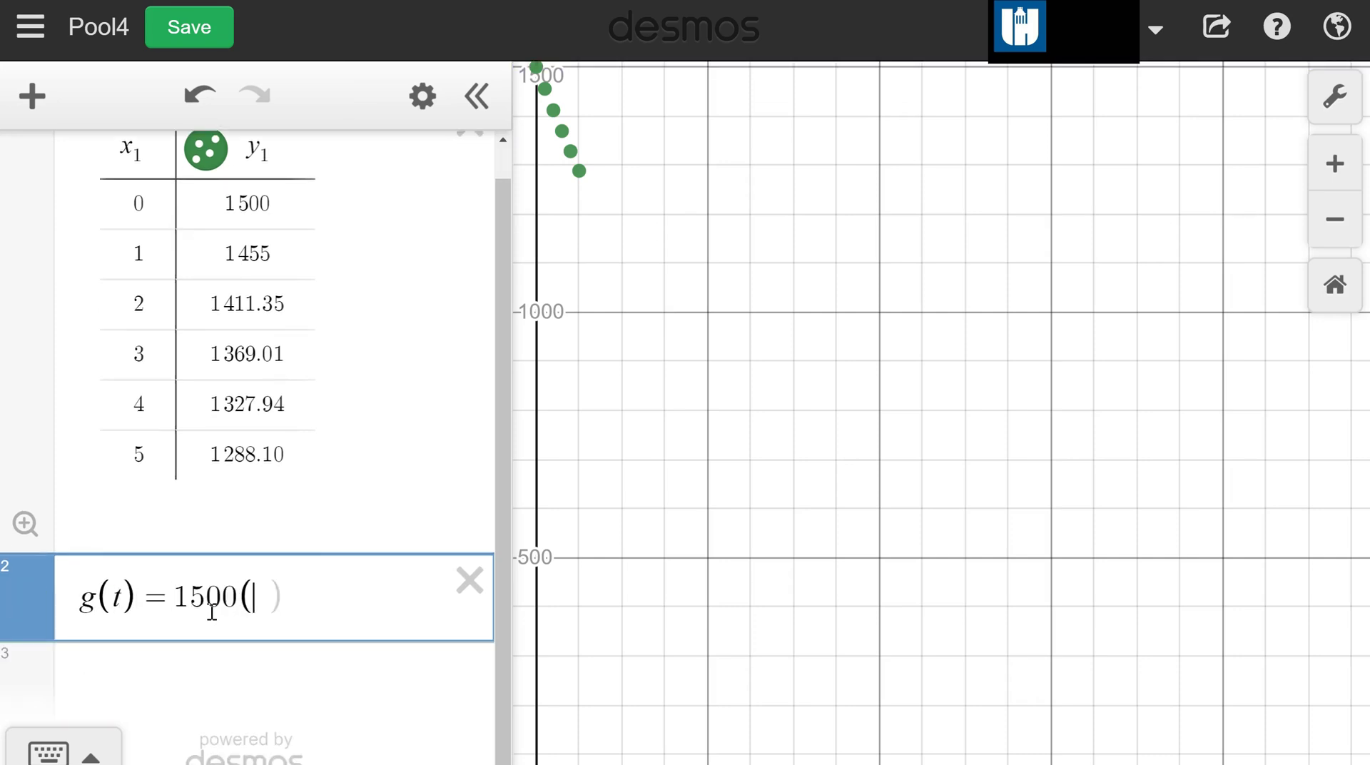
type("0.97")
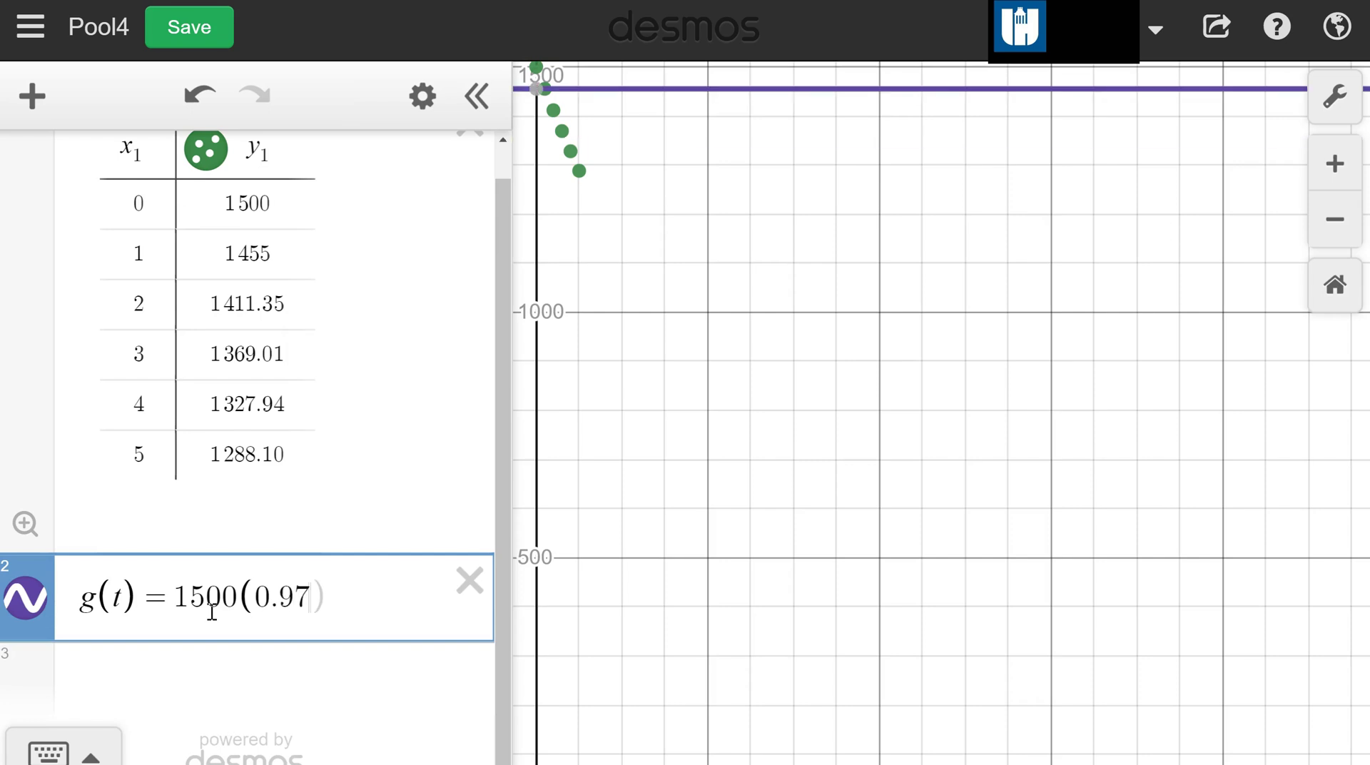
type(")^t")
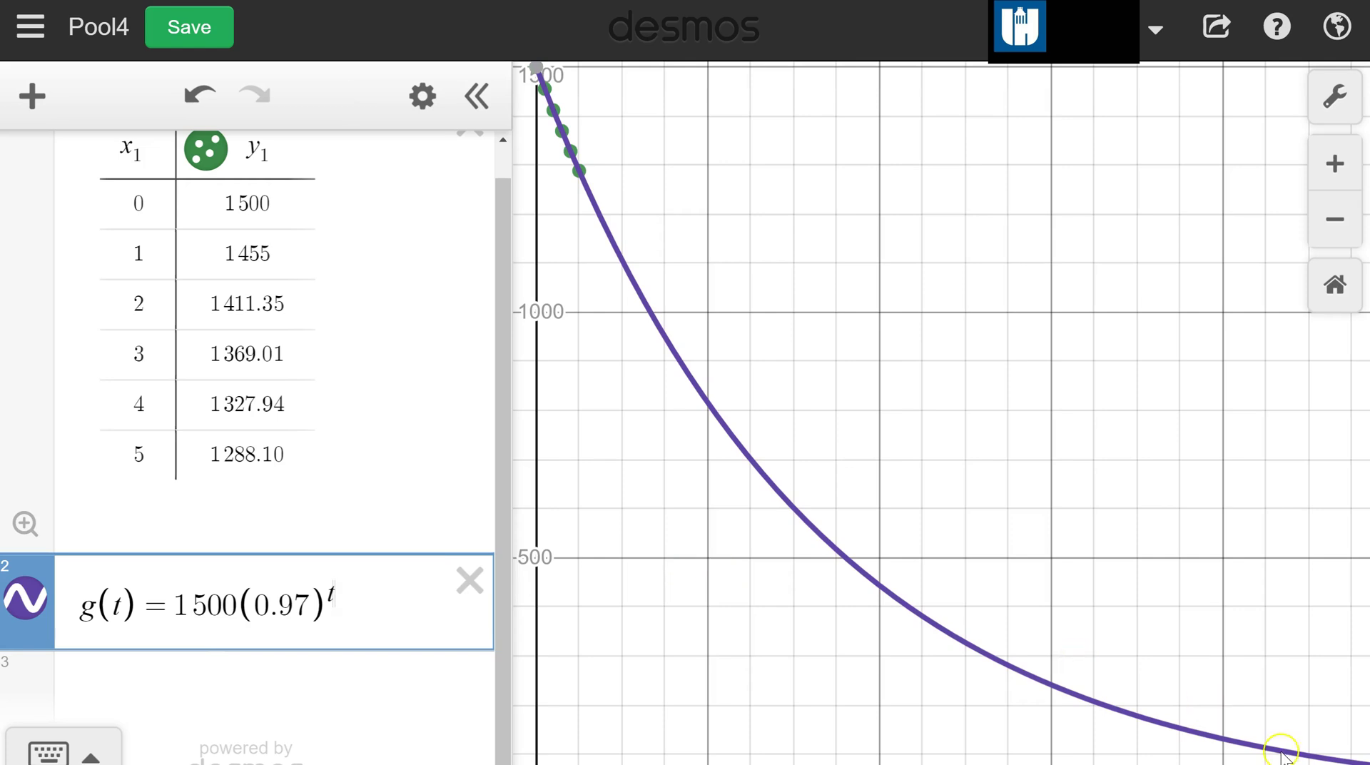
left_click(1356, 758)
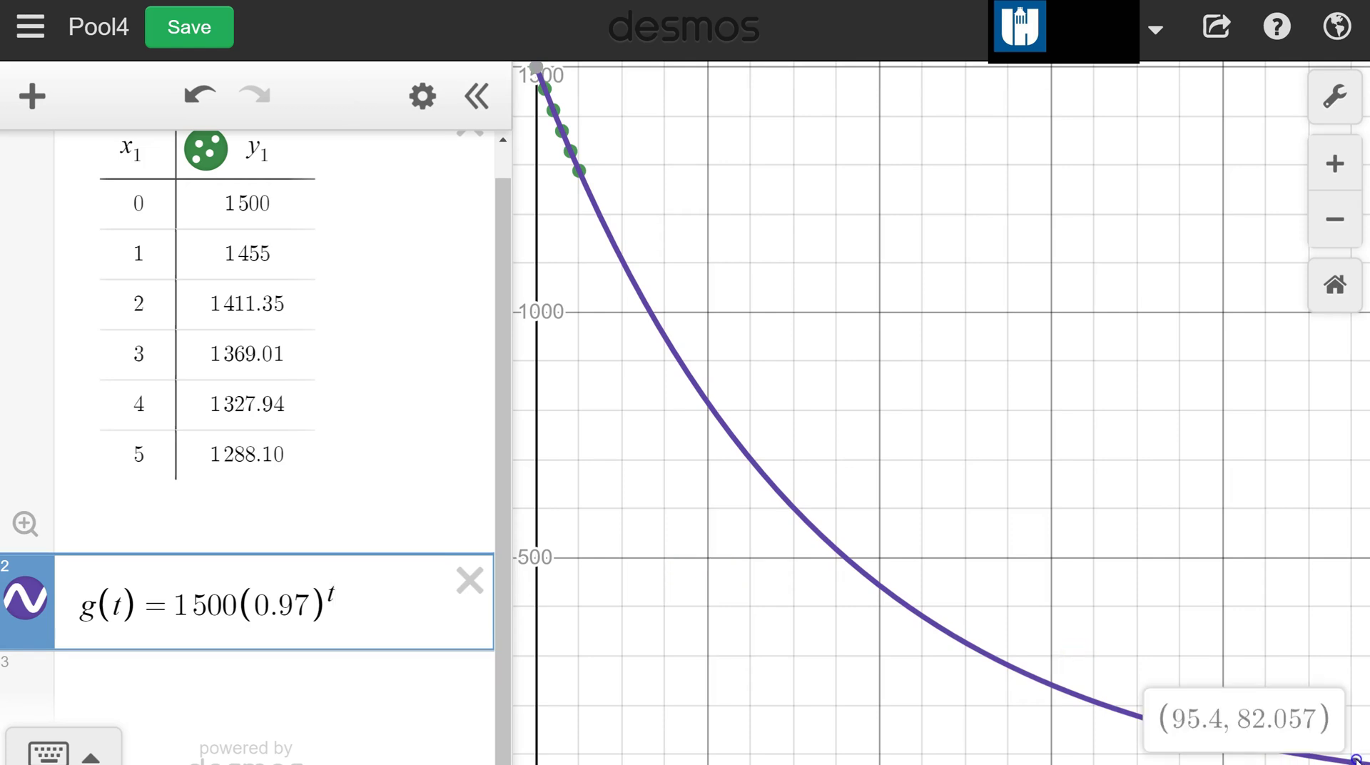
left_click_drag(1356, 758, 1366, 763)
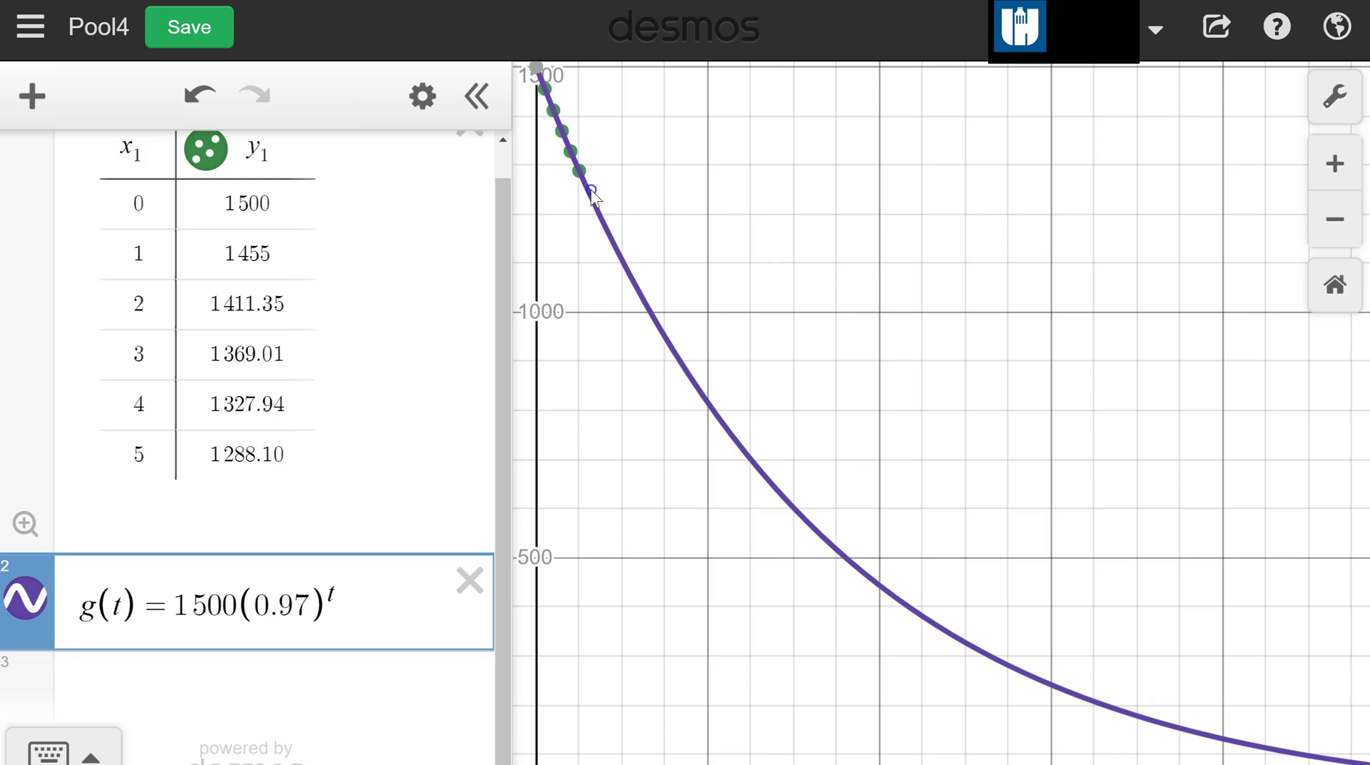
mouse_move(598, 198)
left_mouse_down()
mouse_move(821, 510)
mouse_move(973, 637)
left_mouse_up()
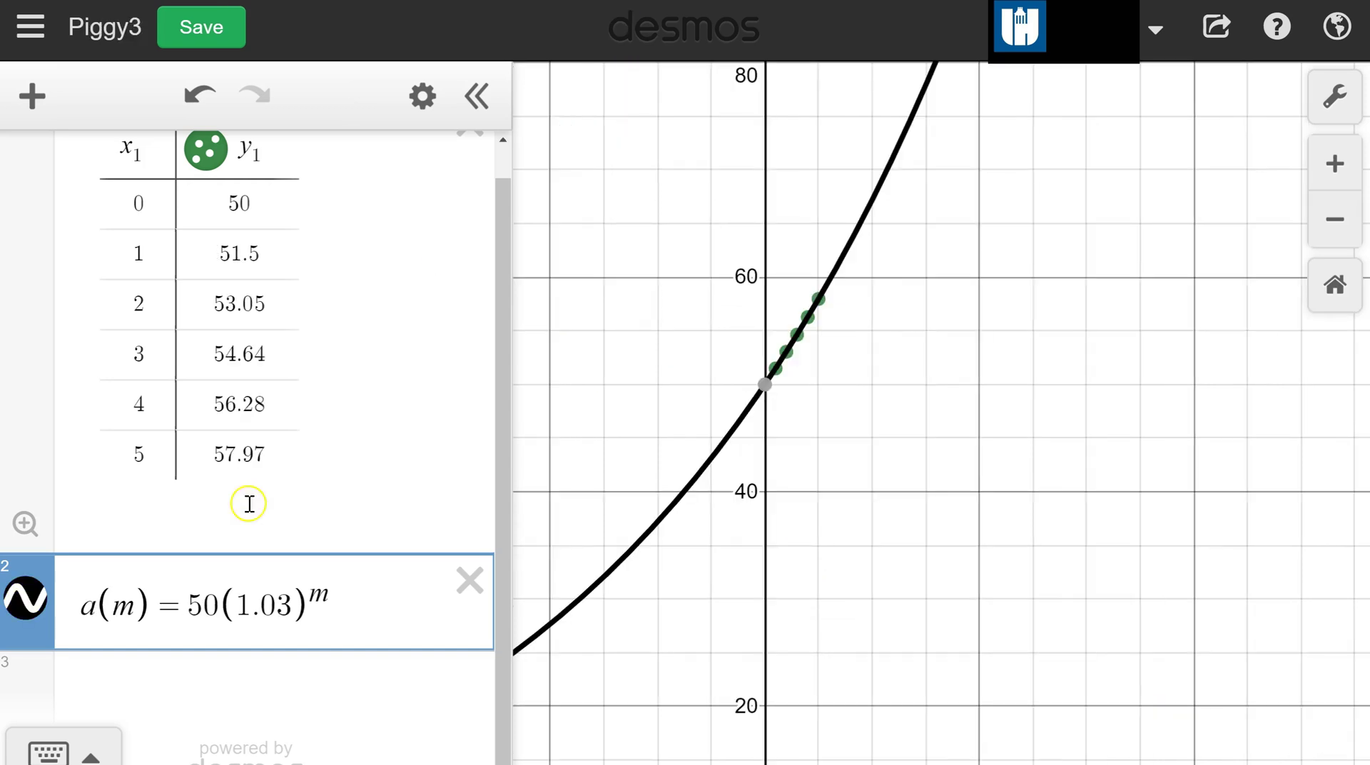
left_click(25, 599)
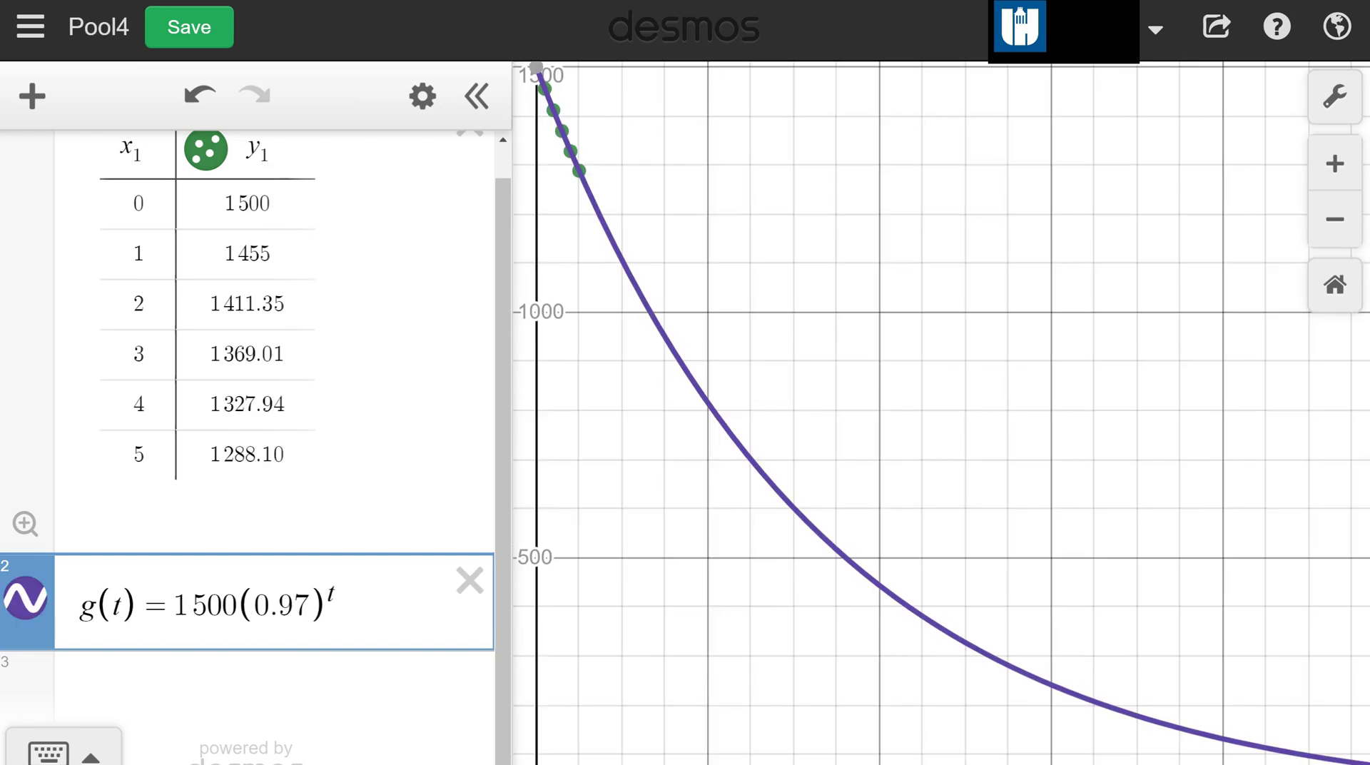
left_click(736, 152)
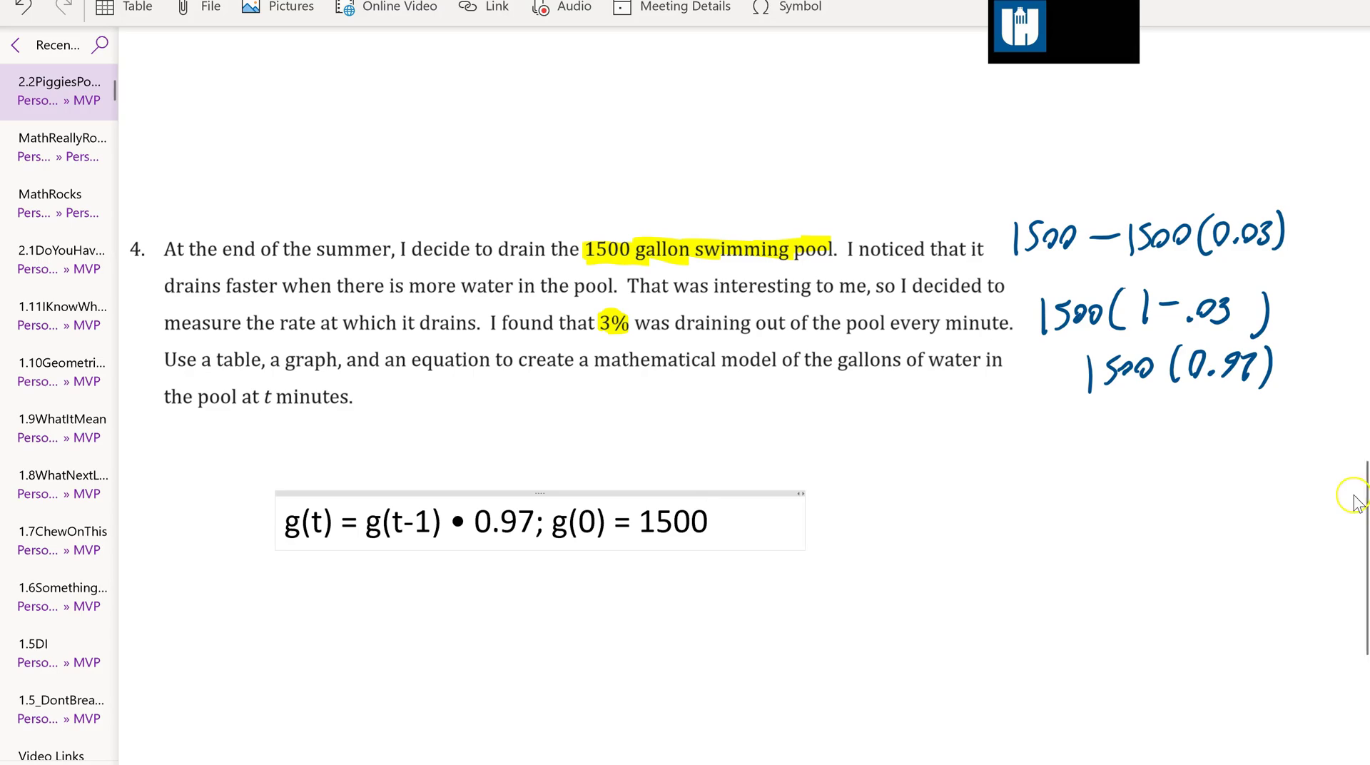
Step: Scroll to the page top to show problem 1's rule p(n) = p(n-1) + 3; p(0) = 5
scroll(1358, 511, "up", 10)
scroll(887, 279, "up", 10)
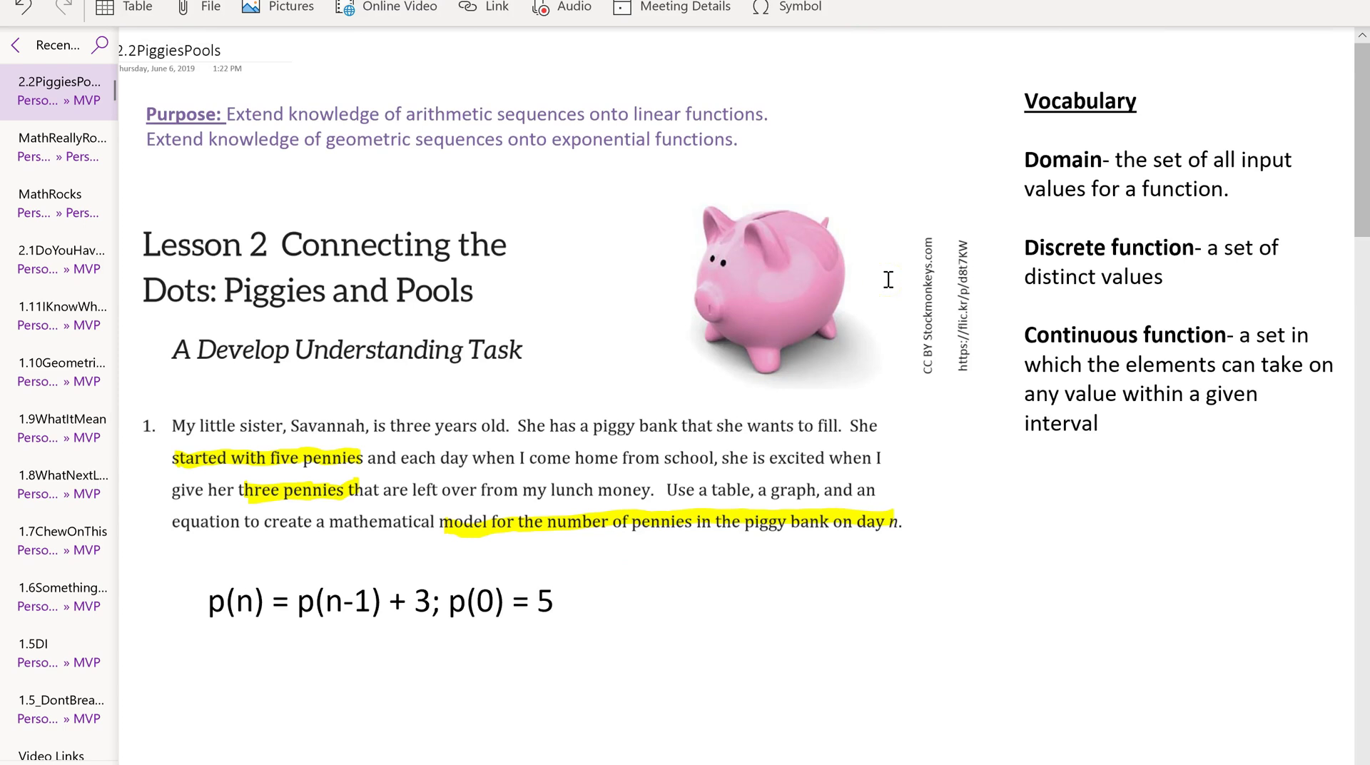
left_click(245, 674)
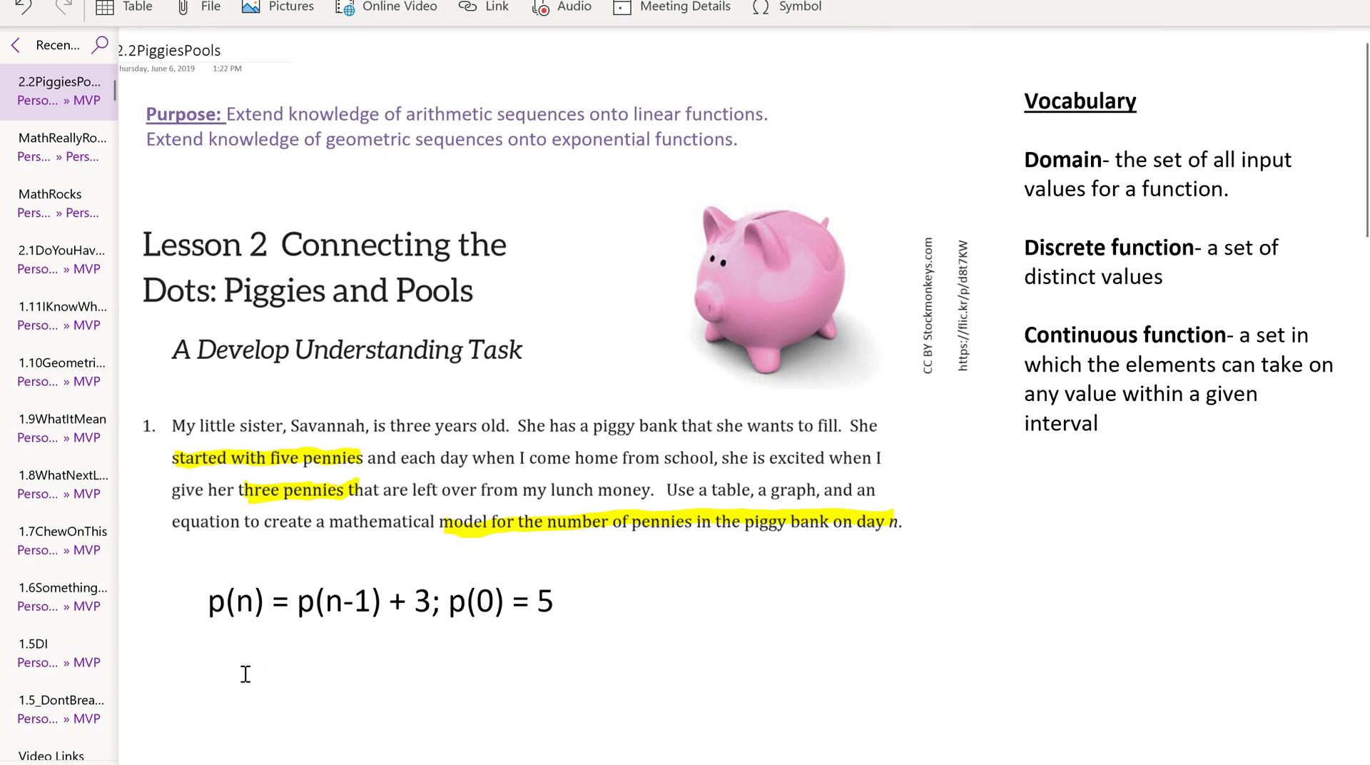